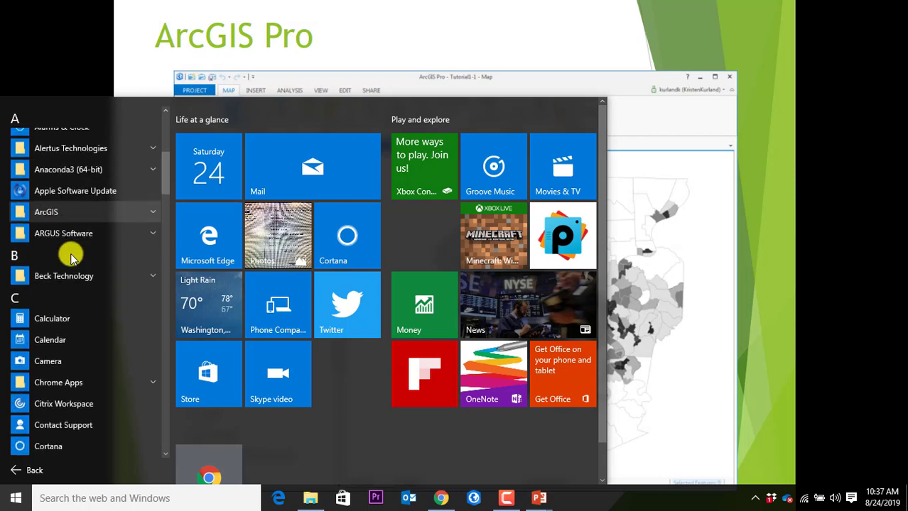
Step: Expand the ArcGIS program folder in the Windows Start menu
scroll(71, 254, "up", 1)
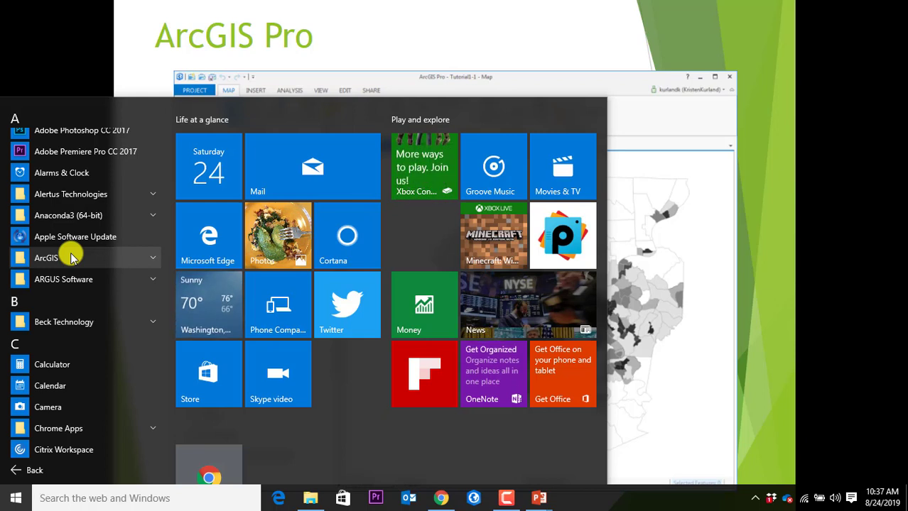
left_click(71, 257)
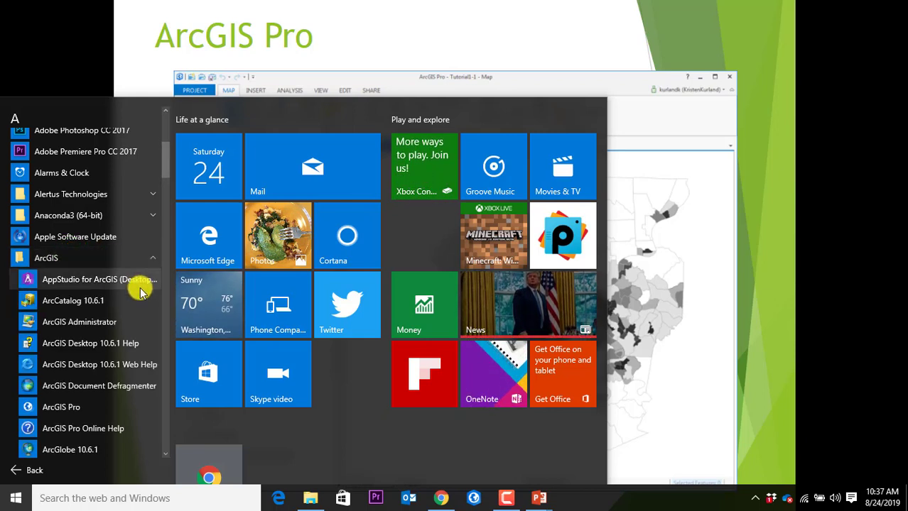
scroll(140, 287, "down", 1)
scroll(140, 287, "down", 1)
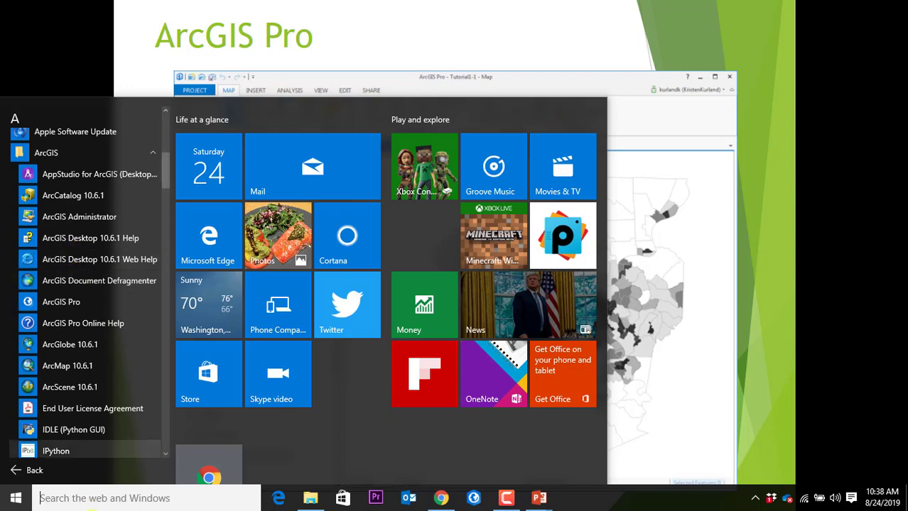
Step: Search 'arcgis', launch ArcGIS Pro from the best match, and show the desktop
left_click(92, 500)
type("arcgis")
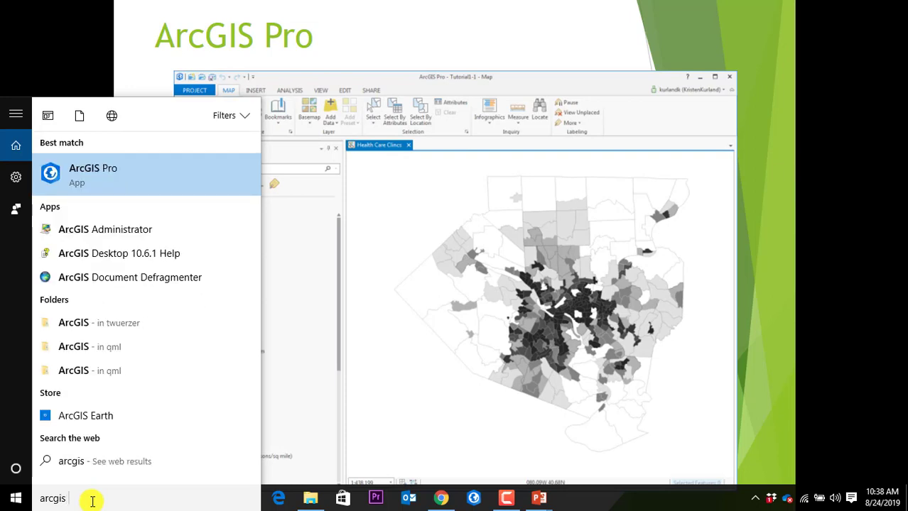
left_click(90, 172)
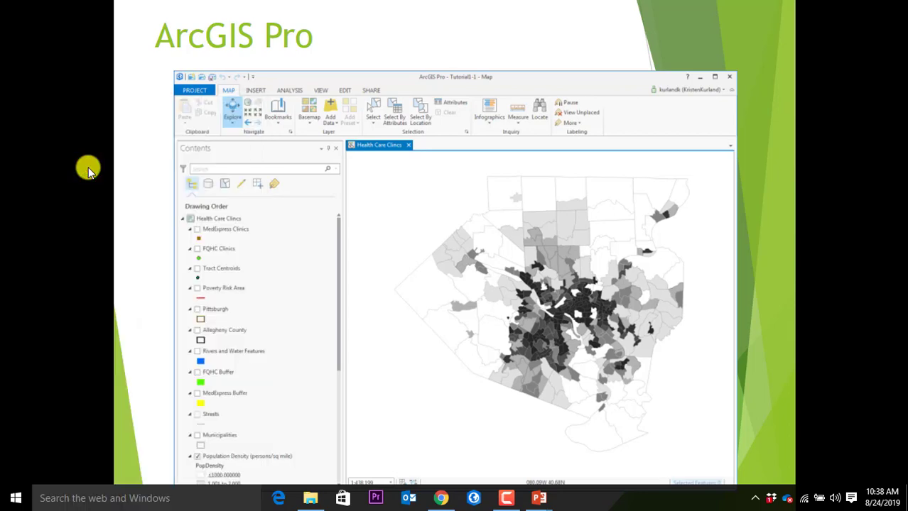
key("super+d")
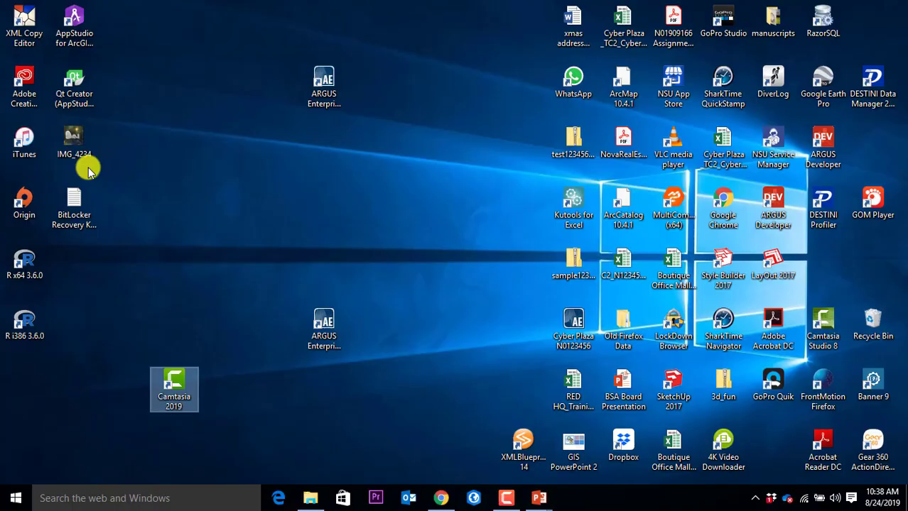
Step: Sign out of the current ArcGIS account and dismiss the licensing warning notification
left_click(472, 501)
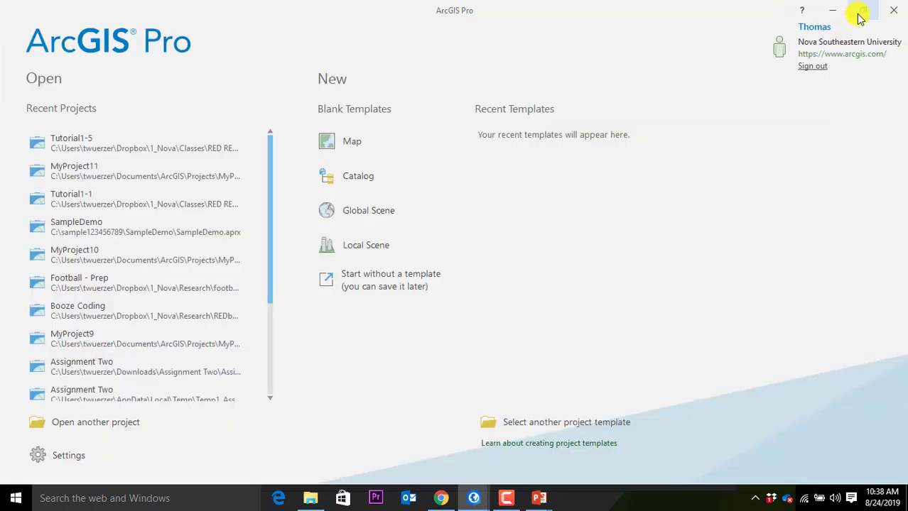
left_click(819, 66)
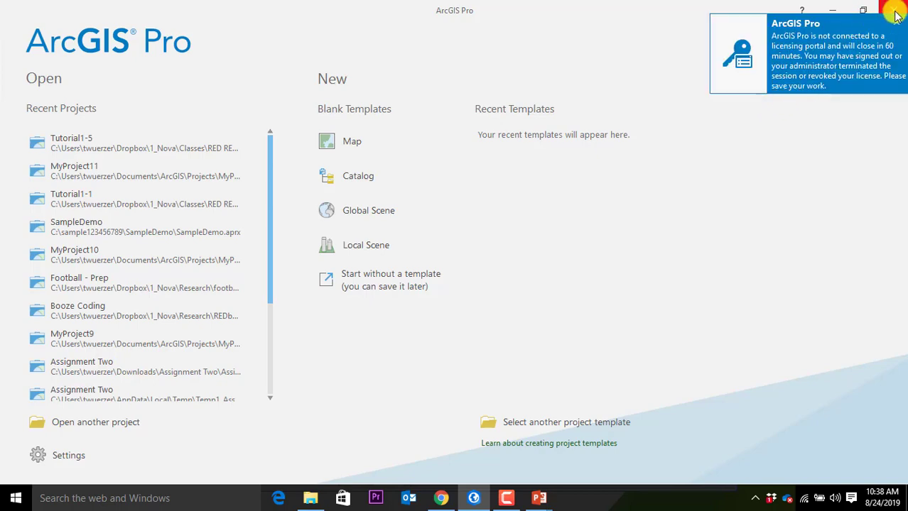
left_click(895, 19)
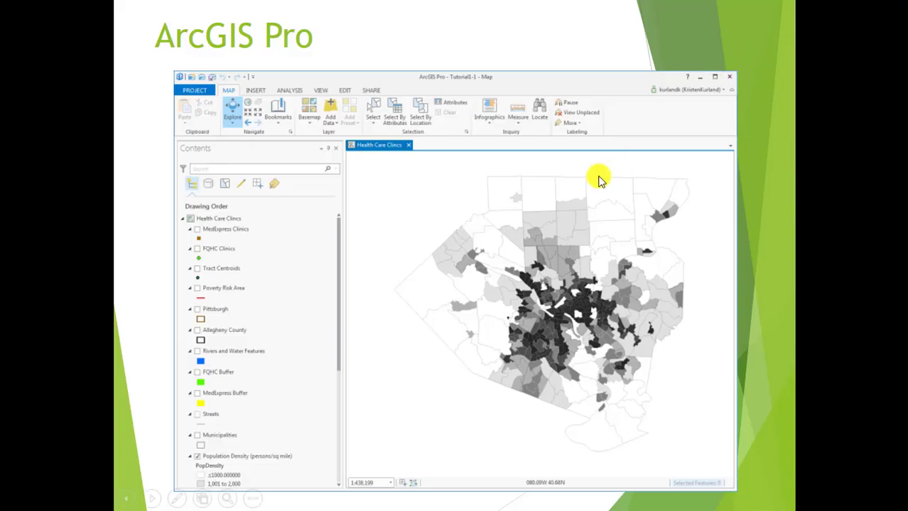
key("super+d")
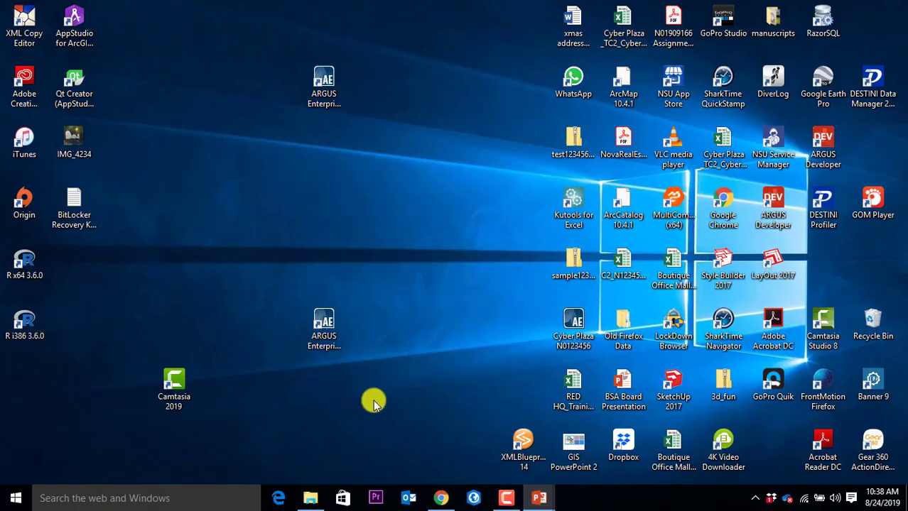
Step: Relaunch ArcGIS Pro from its taskbar icon
left_click(474, 499)
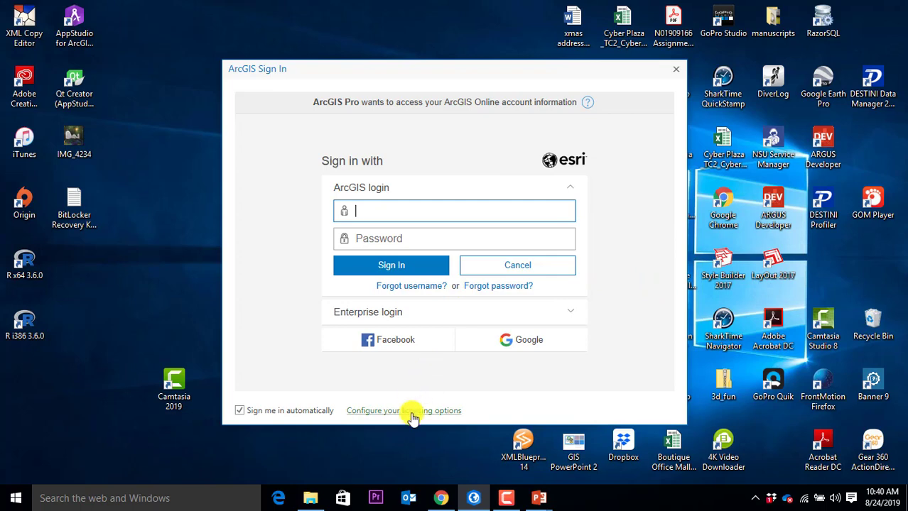
Step: Keep Named User License in the licensing options, cancel, and restart ArcGIS Pro
left_click(412, 415)
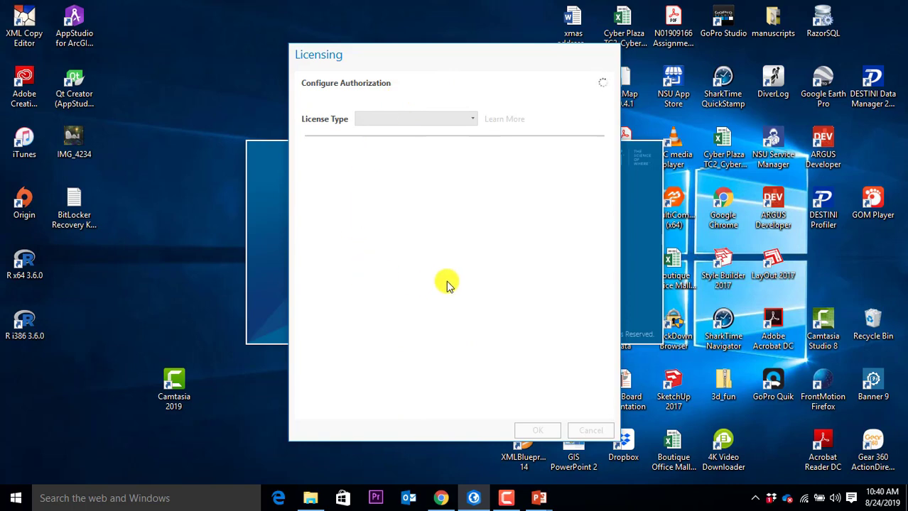
left_click(471, 118)
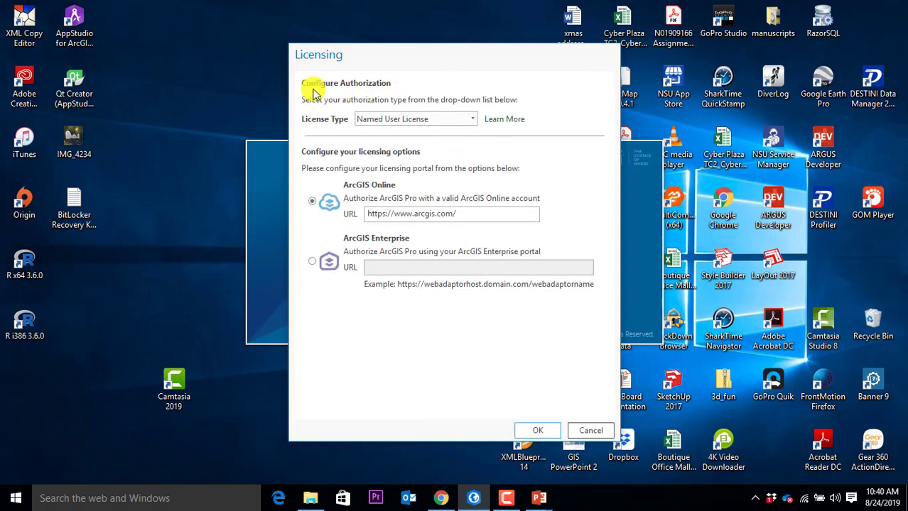
left_click(471, 118)
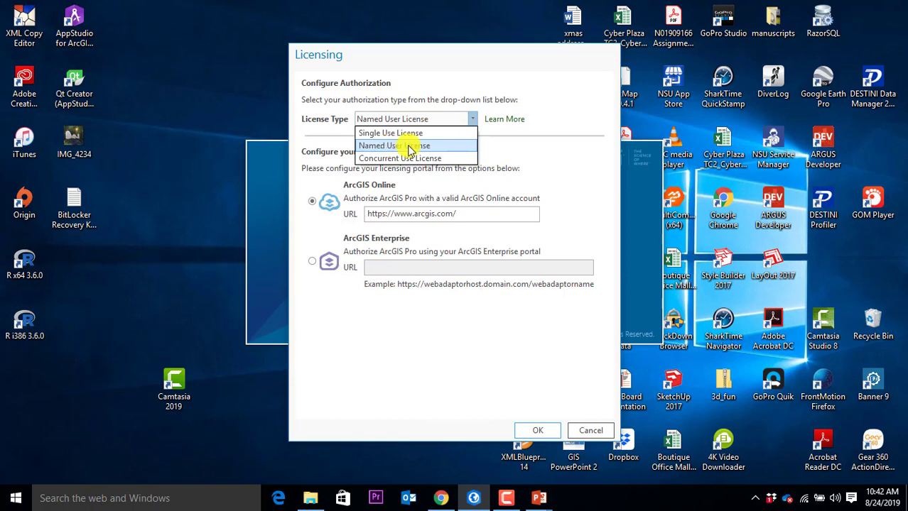
left_click(404, 145)
left_click(587, 431)
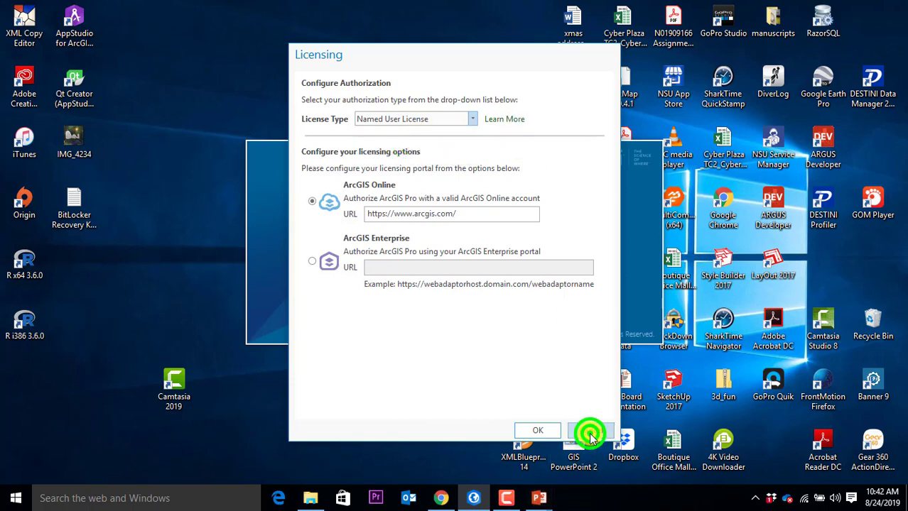
left_click(474, 499)
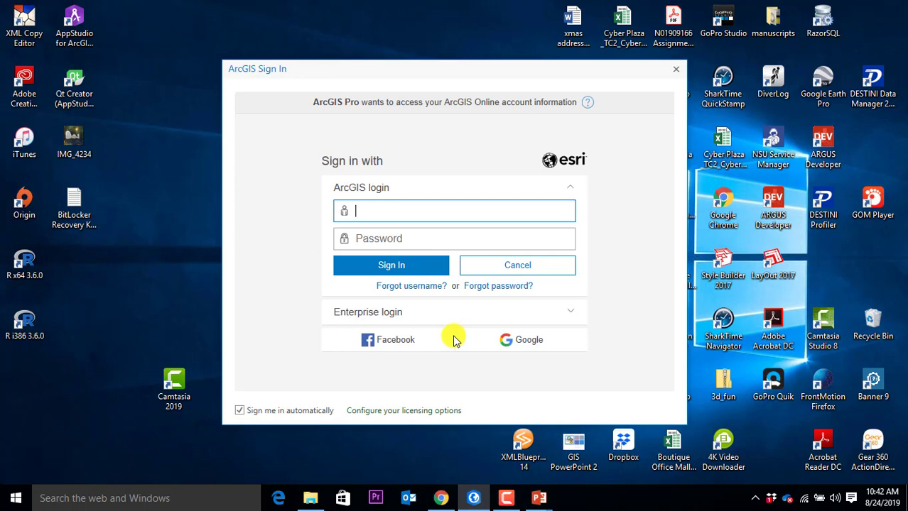
Step: Sign in with the account username and password, automatic sign-in turned off
left_click(299, 413)
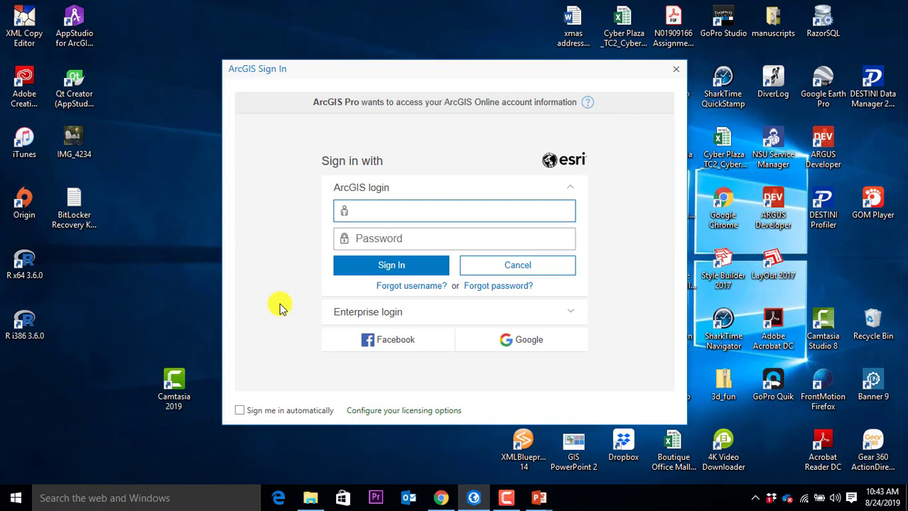
left_click(401, 211)
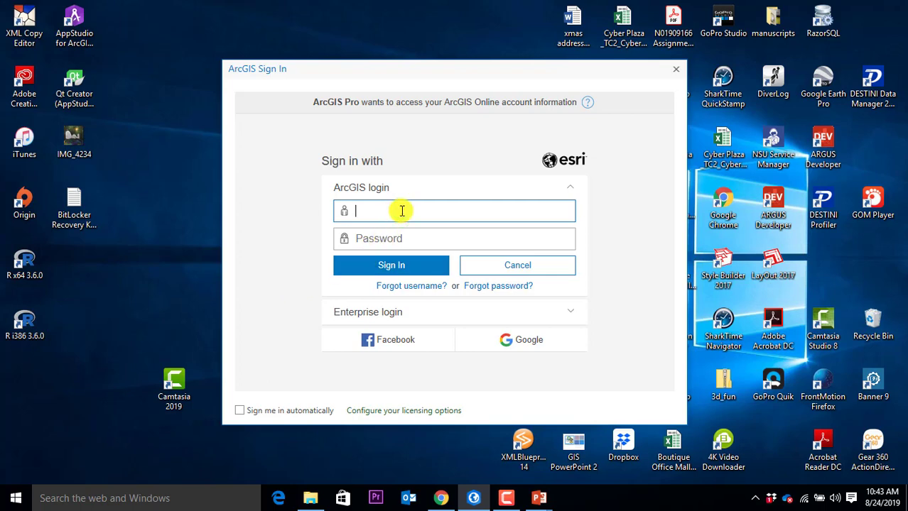
key("Tab")
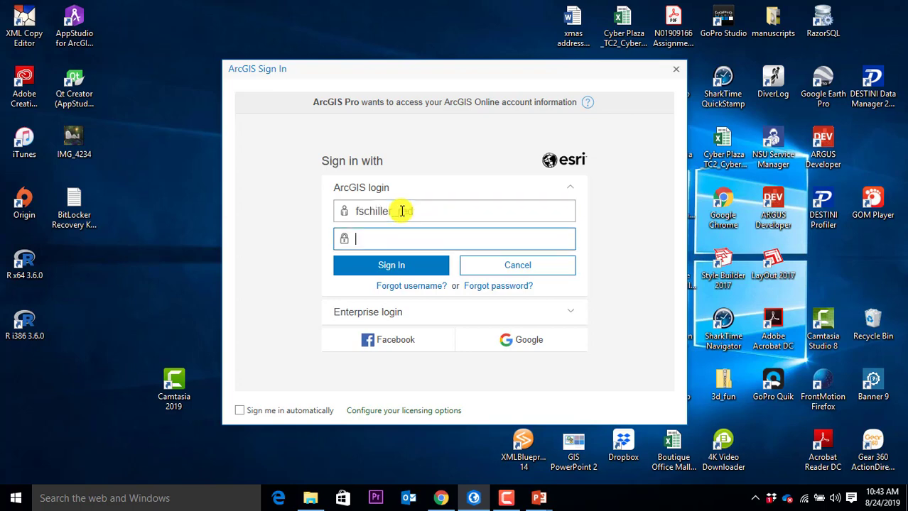
type("**********")
left_click(342, 264)
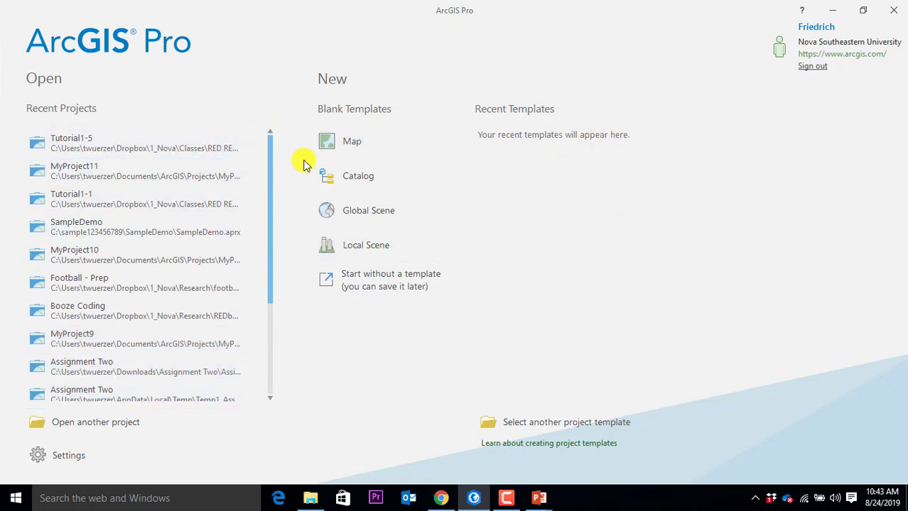
Step: Start a new project from the blank Map template
left_click(354, 142)
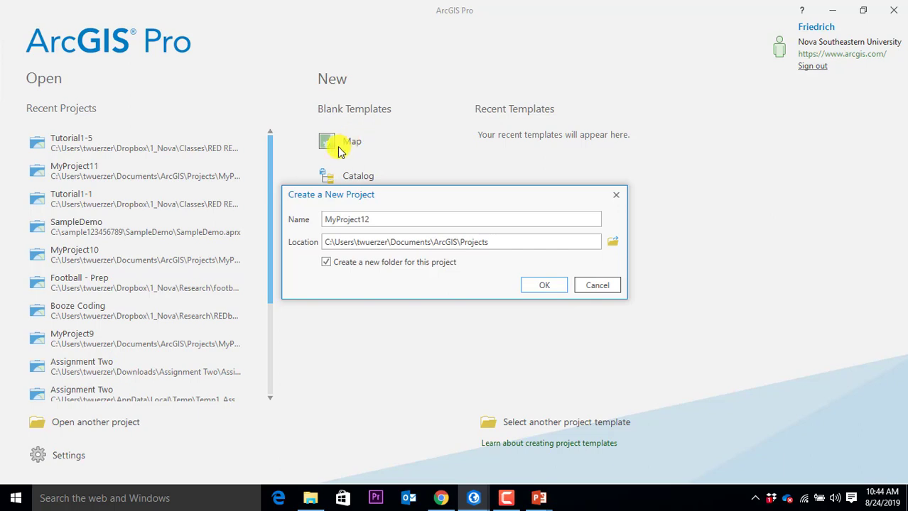
double_click(379, 219)
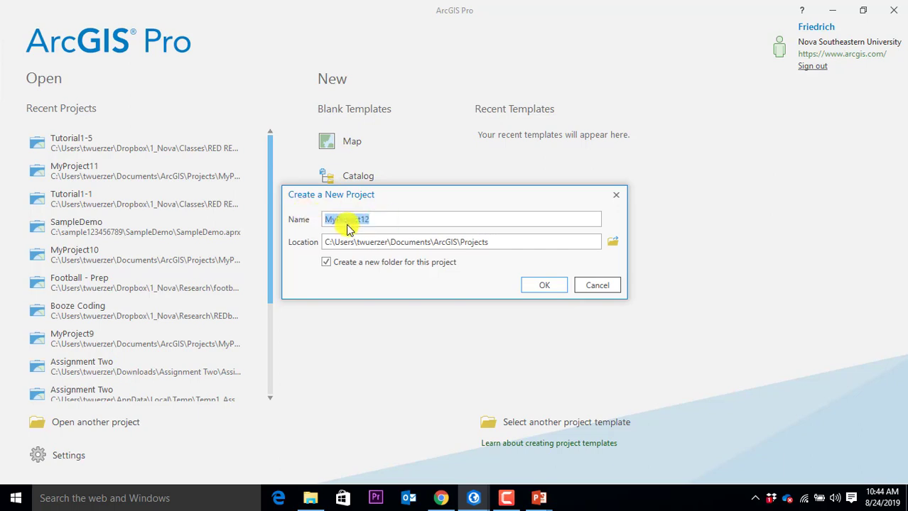
left_click(410, 242)
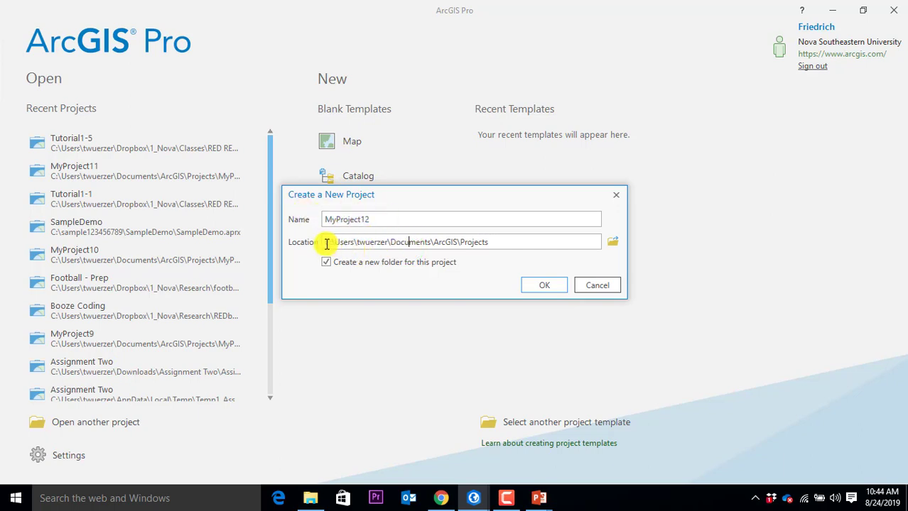
left_click_drag(331, 242, 298, 239)
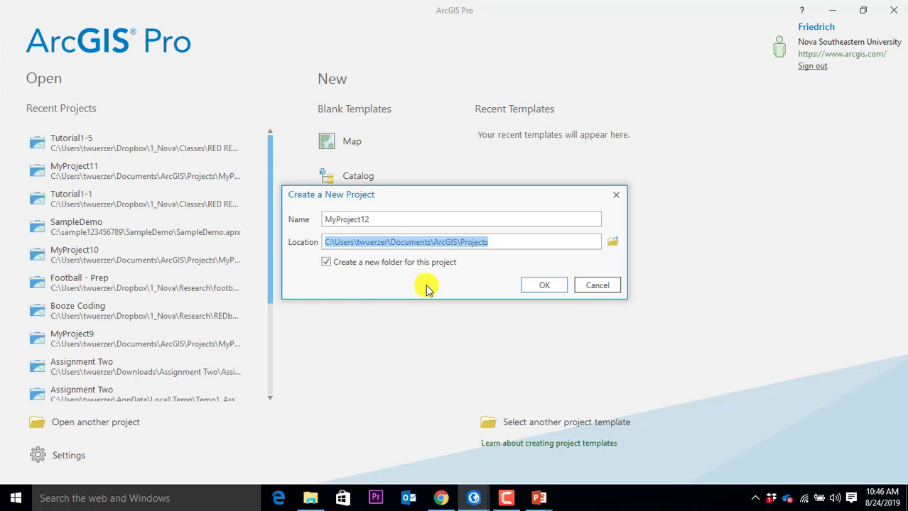
Step: Name the new project 'introduction' and create it
left_click(423, 216)
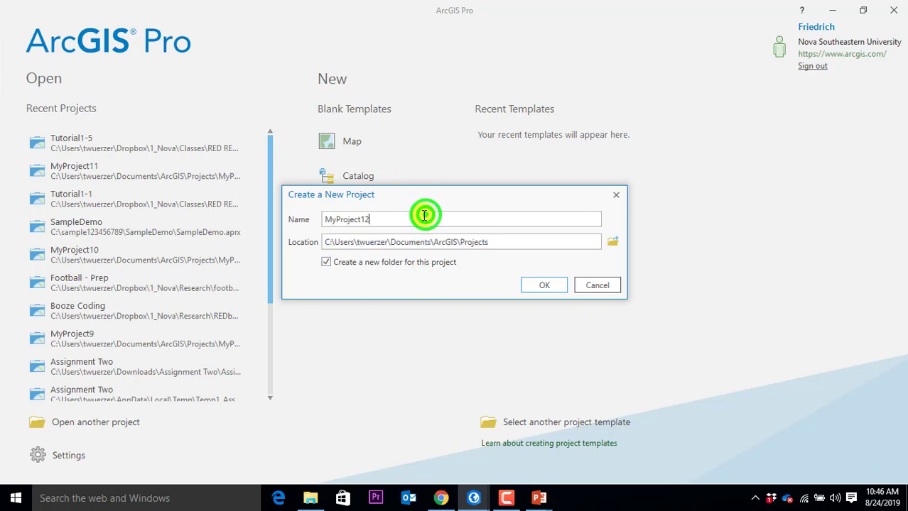
double_click(403, 214)
type("int")
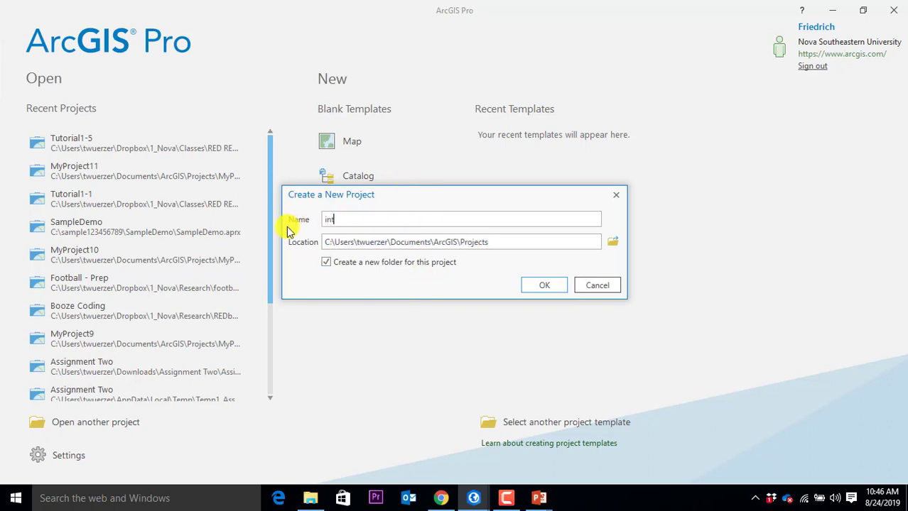
type("roduction")
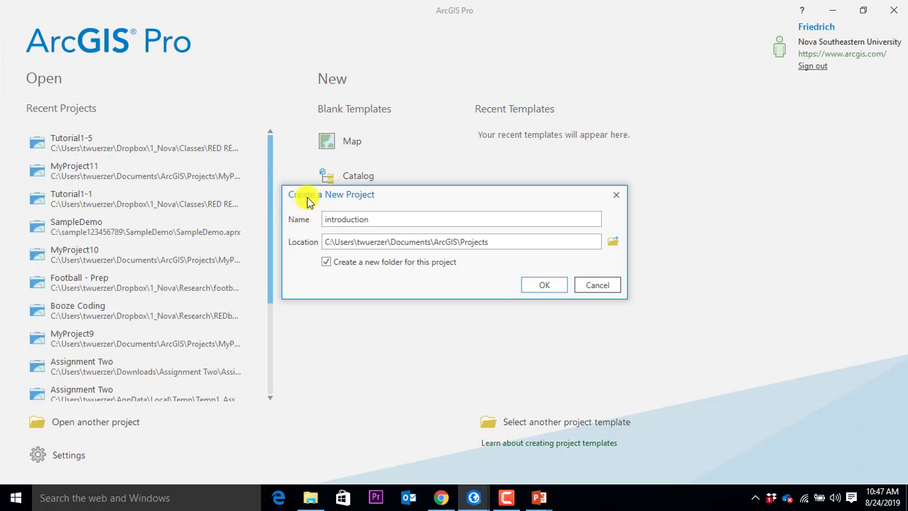
left_click(551, 286)
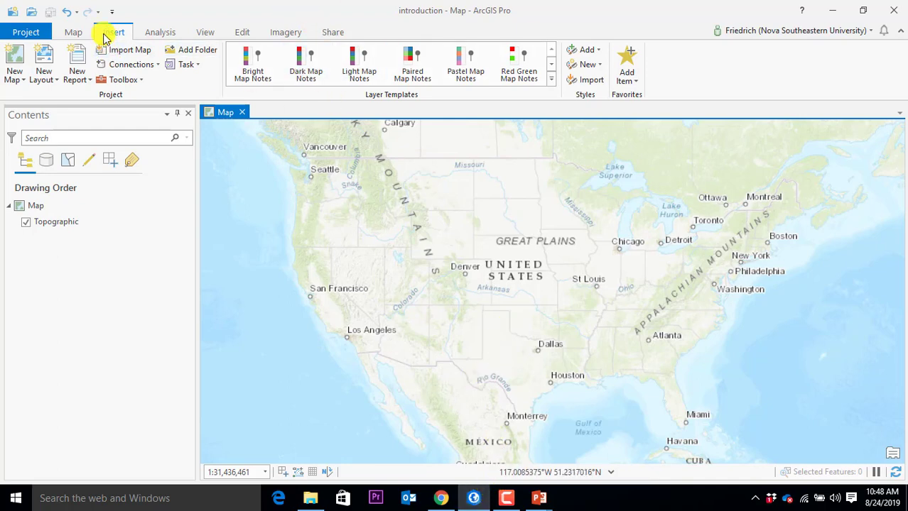
Step: Browse the Map, Insert and Analysis ribbon tools
left_click(76, 34)
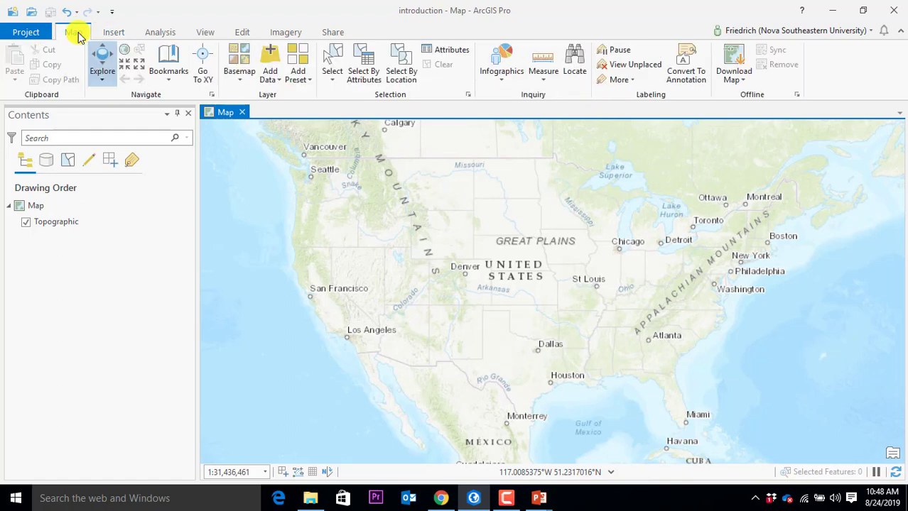
left_click(119, 33)
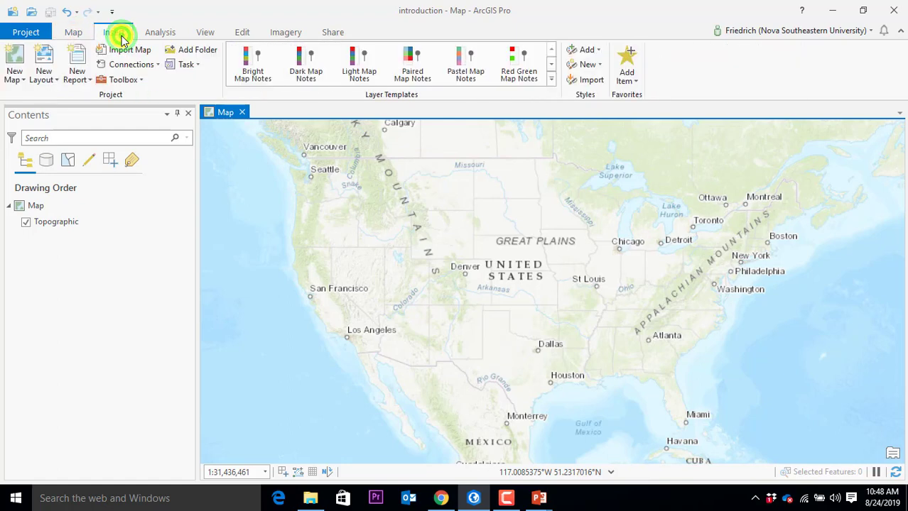
left_click(158, 37)
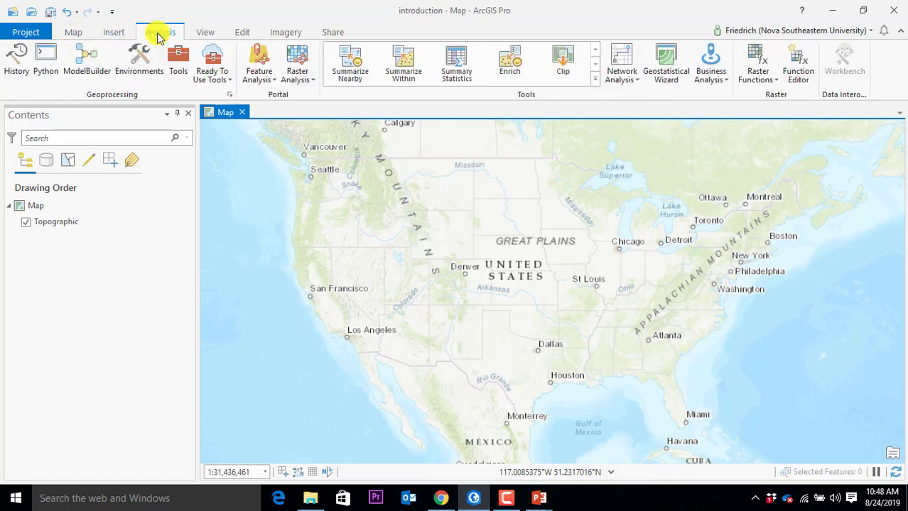
left_click(505, 501)
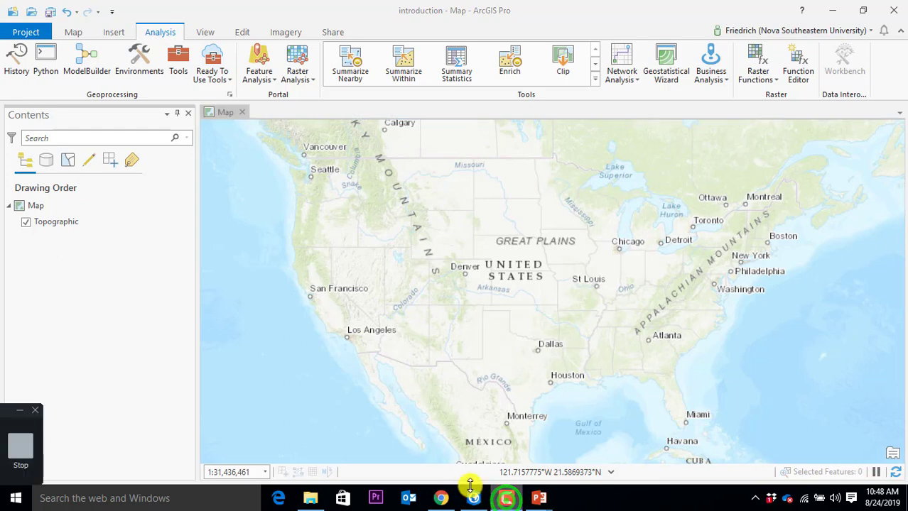
Step: Adjust the window layout and return focus to the topographic Map view
left_click(42, 429)
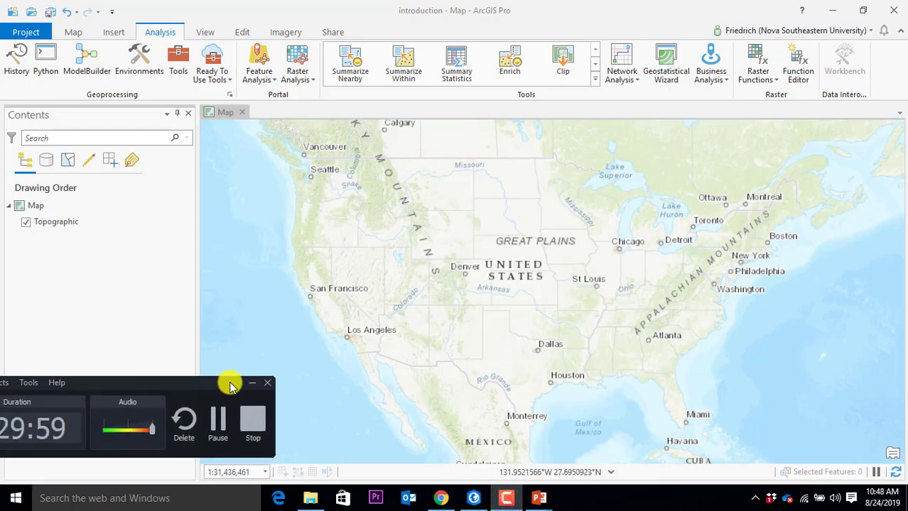
left_click_drag(229, 384, 308, 380)
left_click(294, 405)
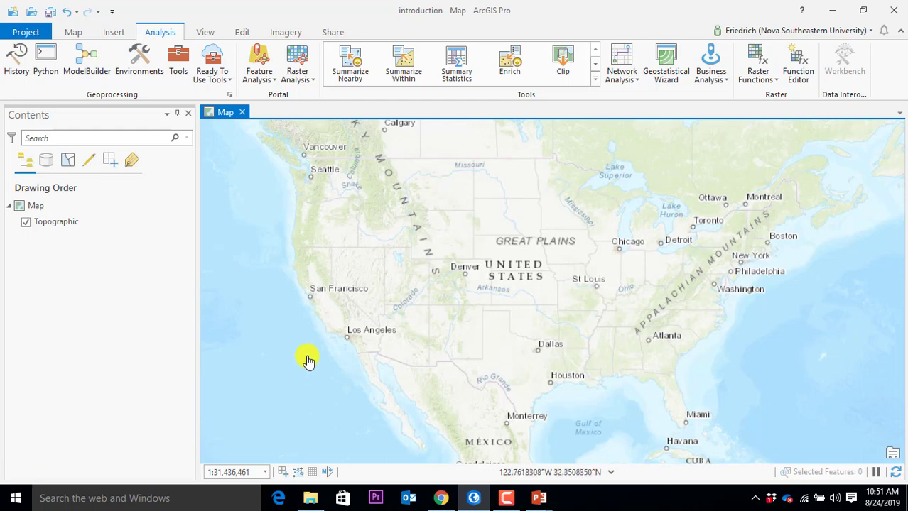
left_click(506, 497)
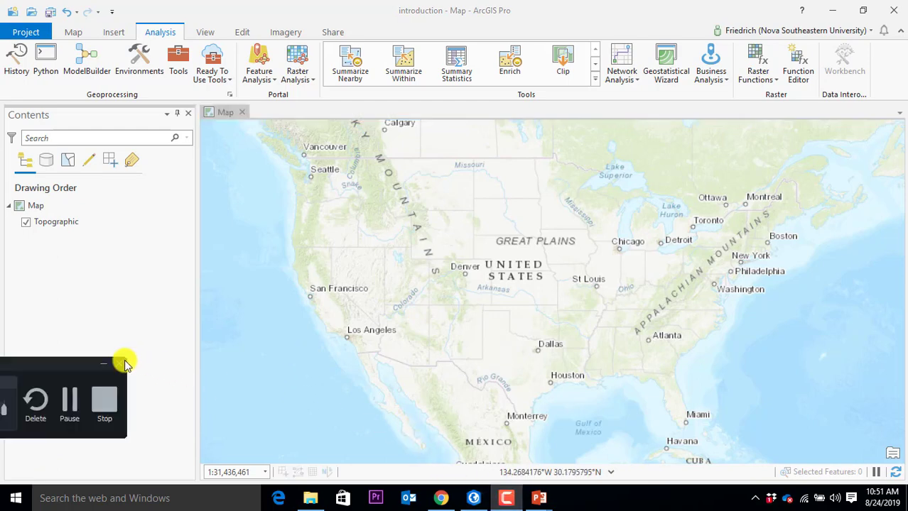
left_click_drag(63, 359, 9, 385)
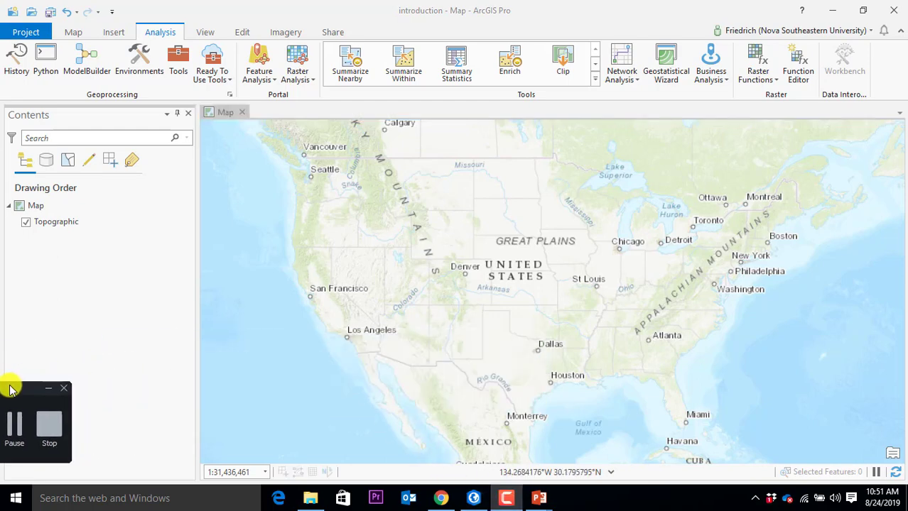
left_click(236, 112)
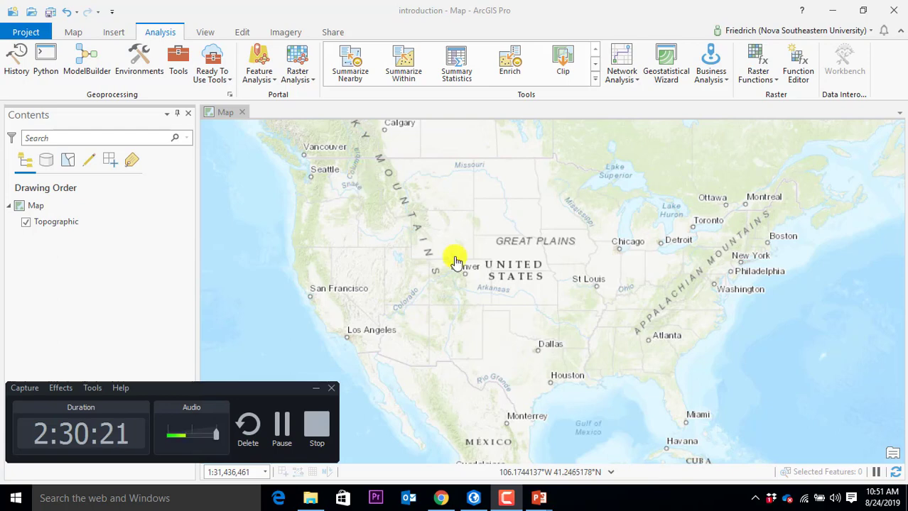
left_click_drag(263, 385, 4, 347)
Step: Close the Map view and display the Insert tools
left_click(241, 112)
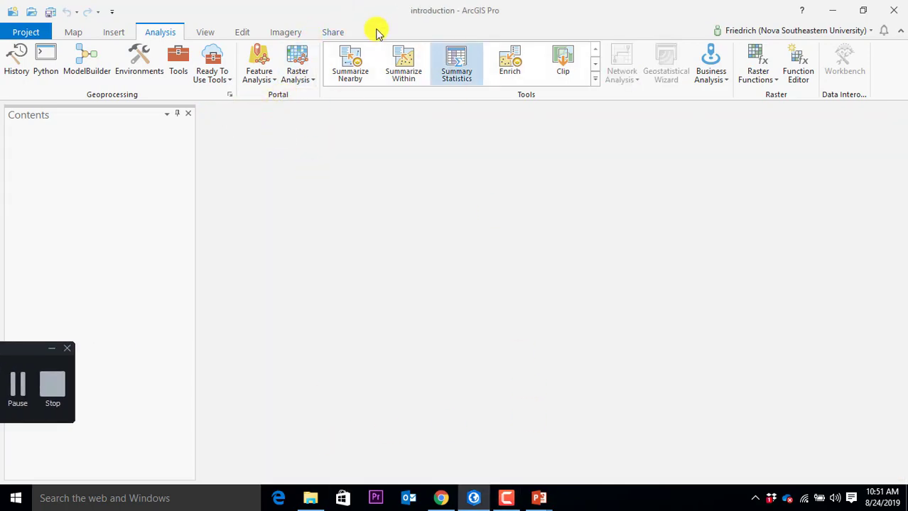
left_click(112, 33)
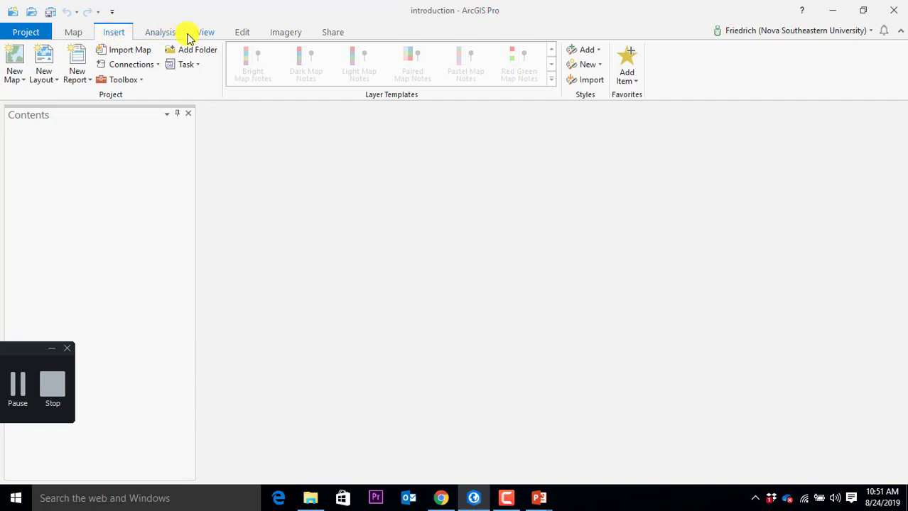
Step: Close the Contents pane, check the Project backstage twice, and return to the Map tools
left_click(188, 114)
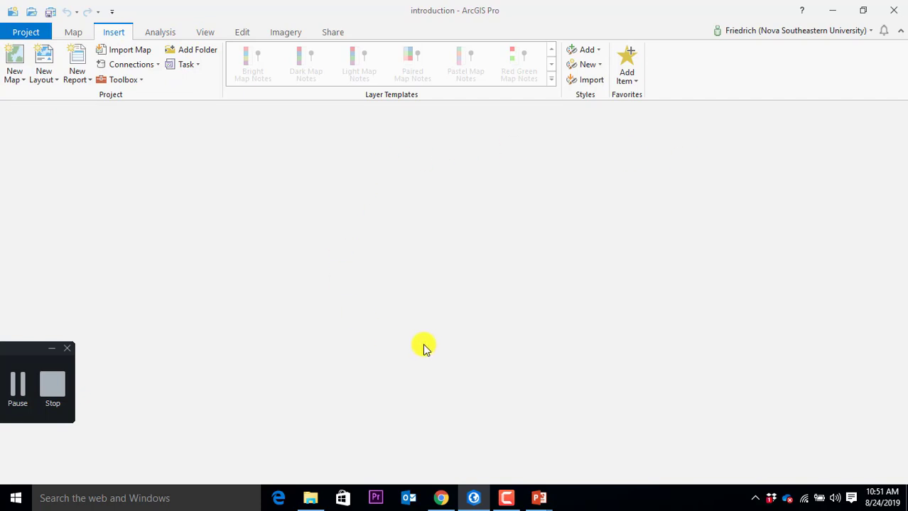
mouse_move(32, 351)
left_mouse_down()
mouse_move(6, 394)
mouse_move(3, 431)
left_mouse_up()
left_click(27, 33)
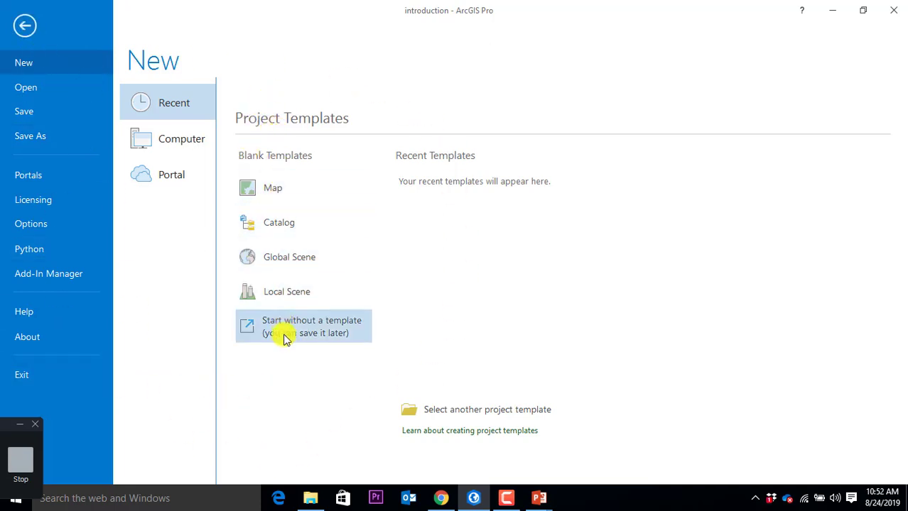
left_click(22, 24)
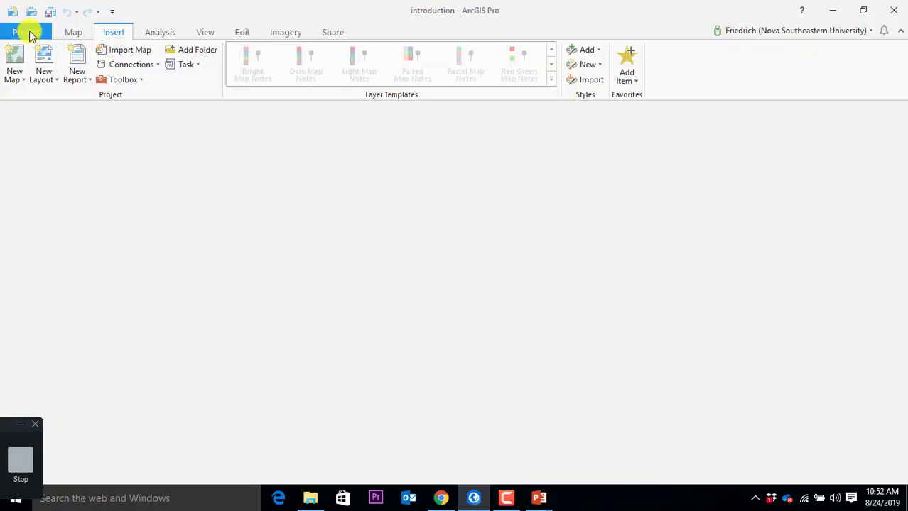
left_click(29, 32)
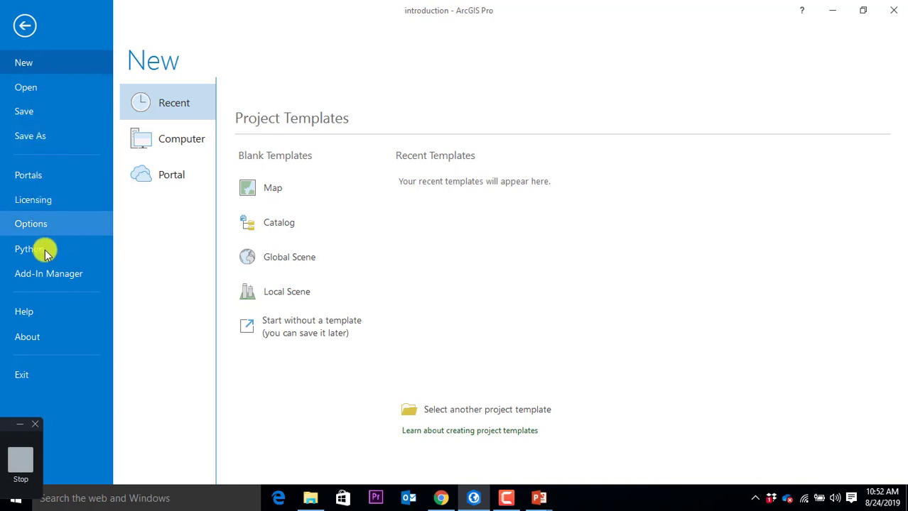
left_click(23, 27)
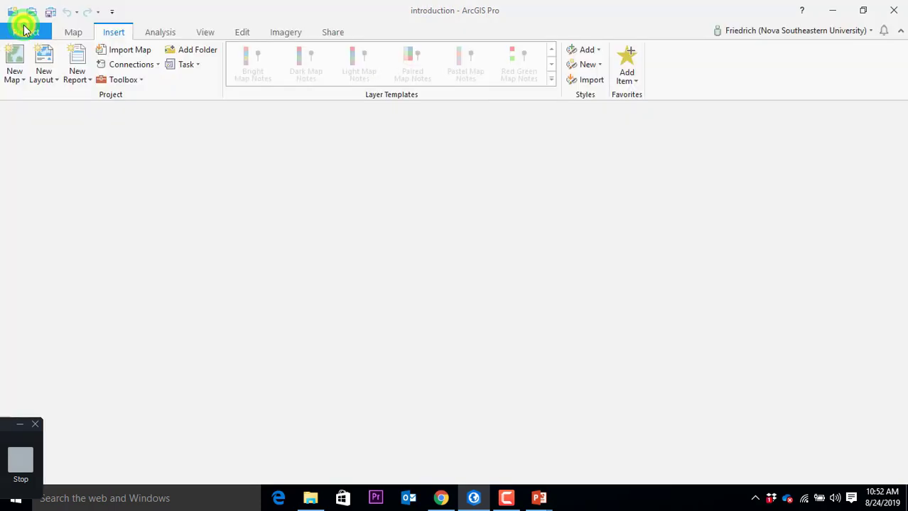
left_click(69, 35)
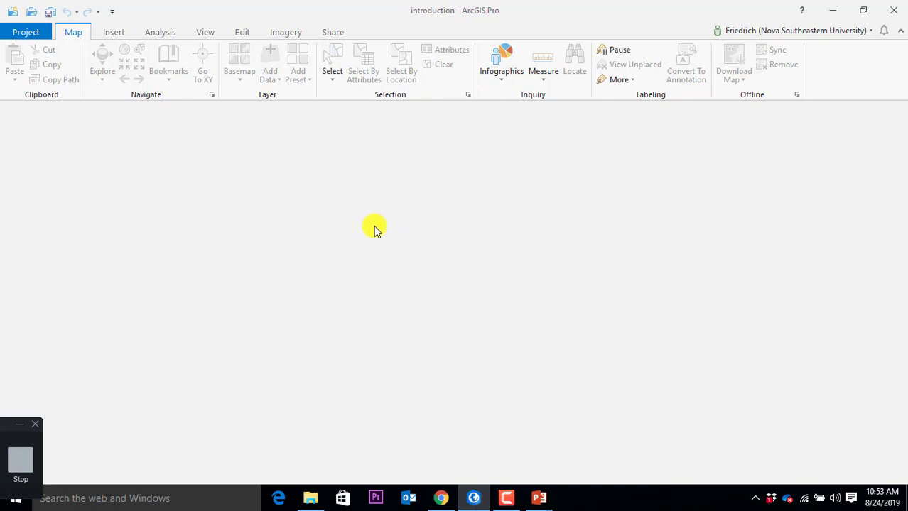
Step: Bring up the Insert tab's tools in the empty introduction project
left_click(107, 32)
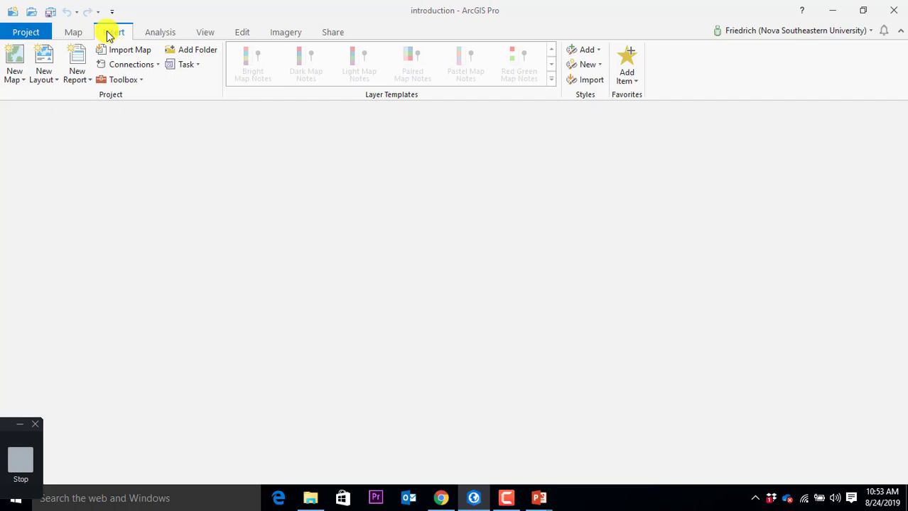
Step: Insert a new 2D map, Map1, showing the topographic basemap over the United States
left_click(21, 79)
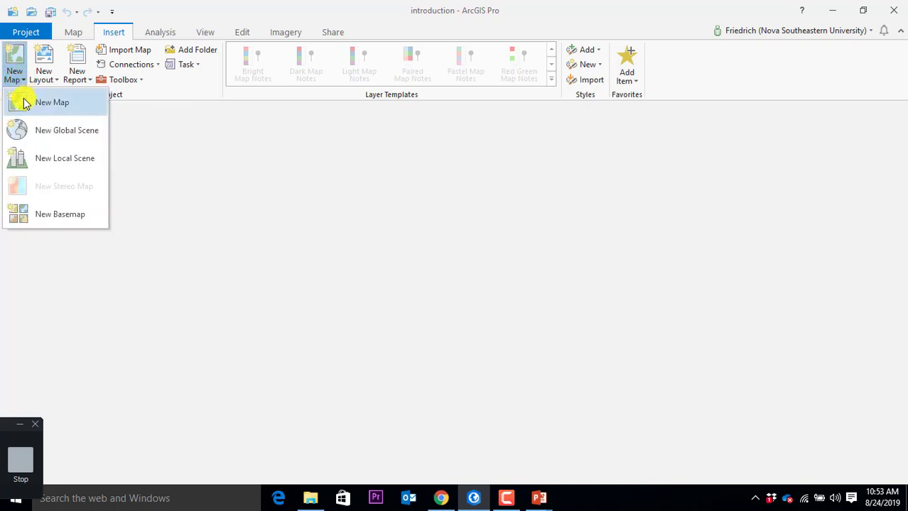
left_click(23, 103)
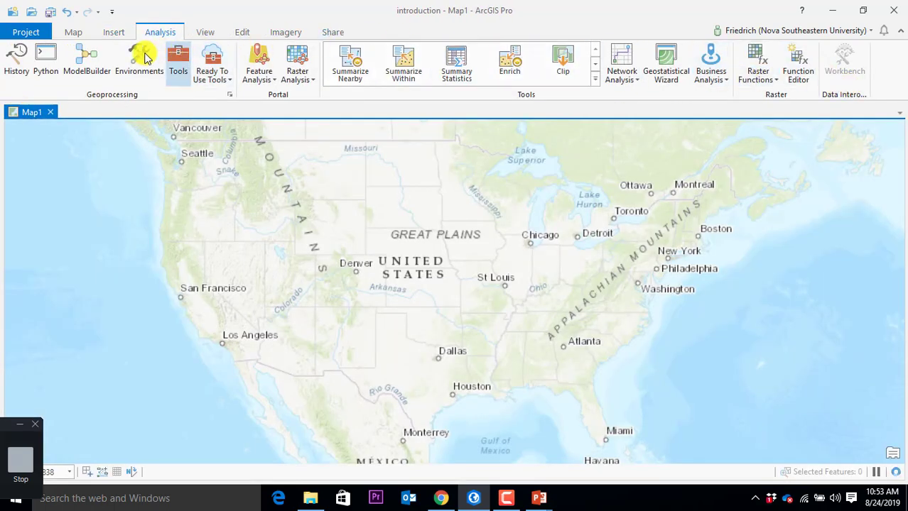
left_click(75, 32)
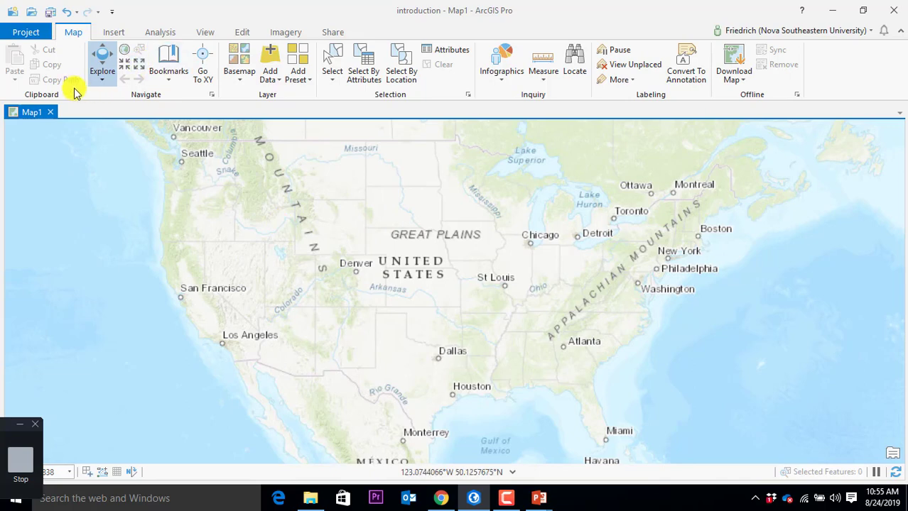
Step: Pan the world map with the Explore tool to centre North America
left_click(67, 32)
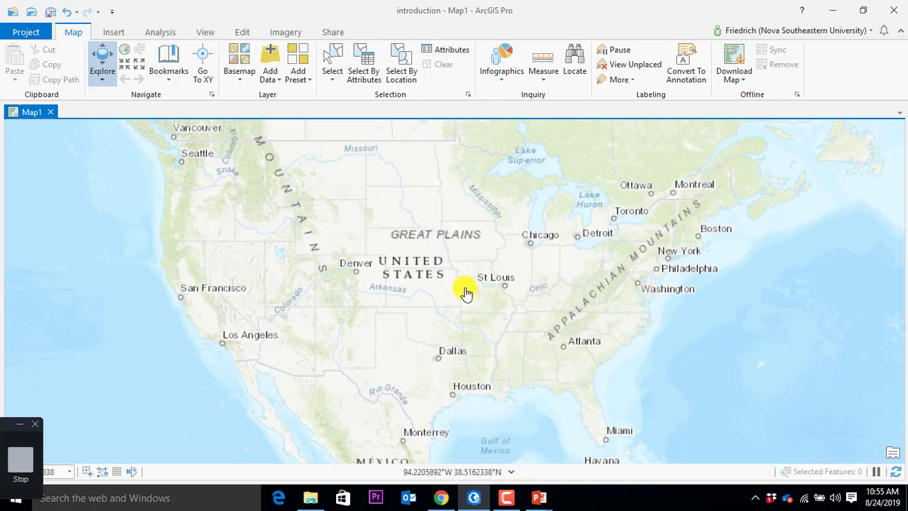
scroll(463, 295, "up", 5)
scroll(463, 291, "down", 8)
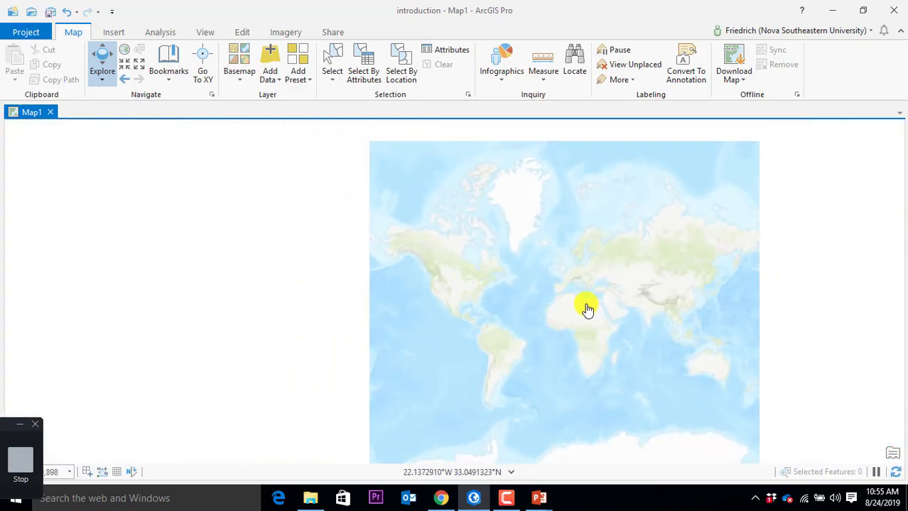
left_click_drag(622, 309, 265, 298)
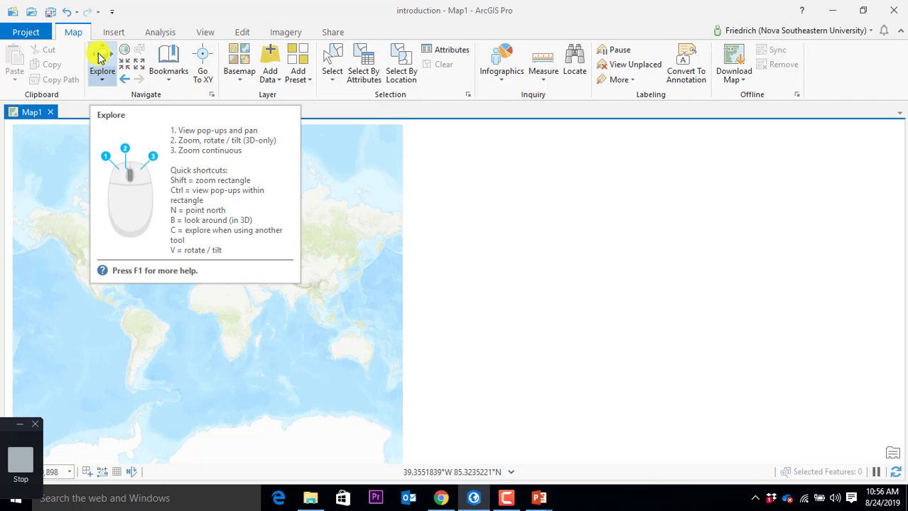
left_click(105, 68)
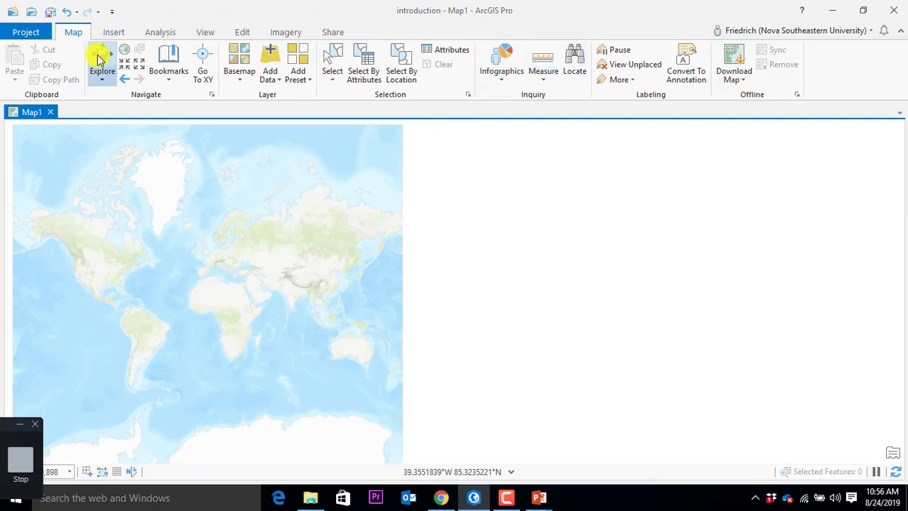
left_click_drag(142, 219, 357, 240)
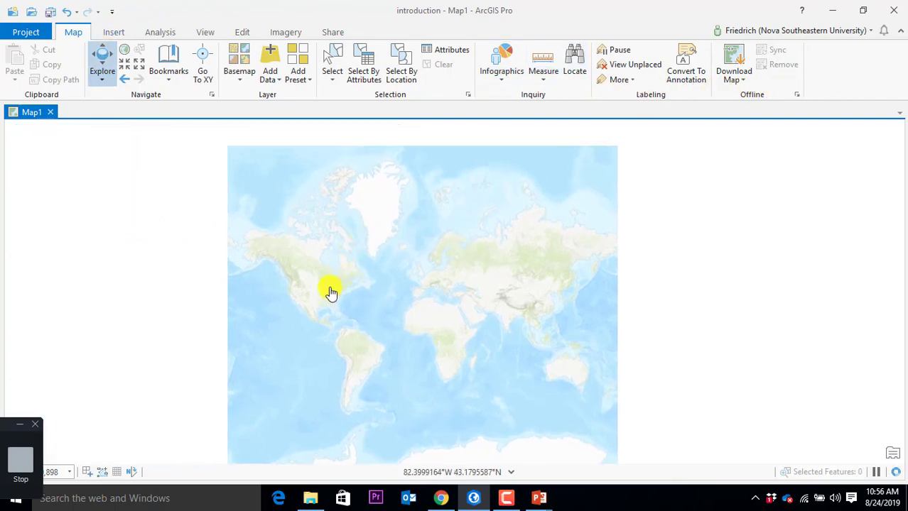
Step: Zoom and pan south onto the Broward coast around Fort Lauderdale
scroll(308, 290, "up", 6)
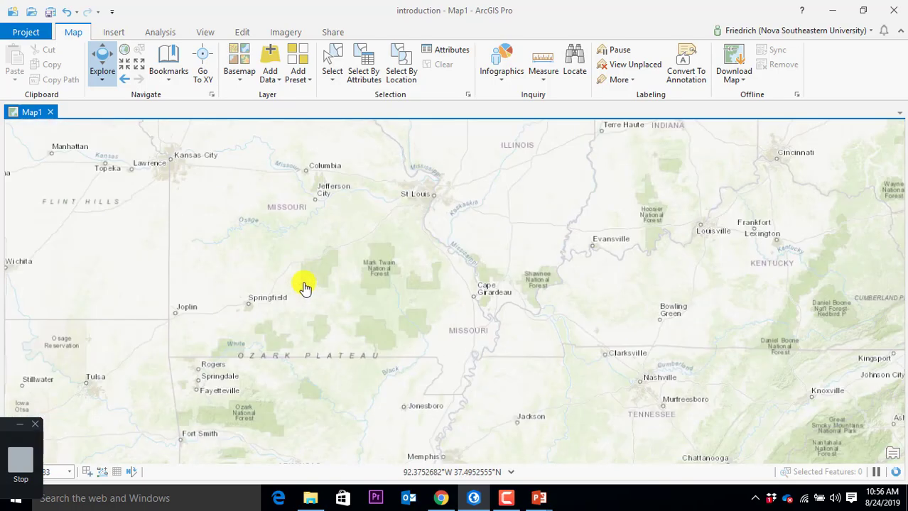
scroll(305, 287, "down", 3)
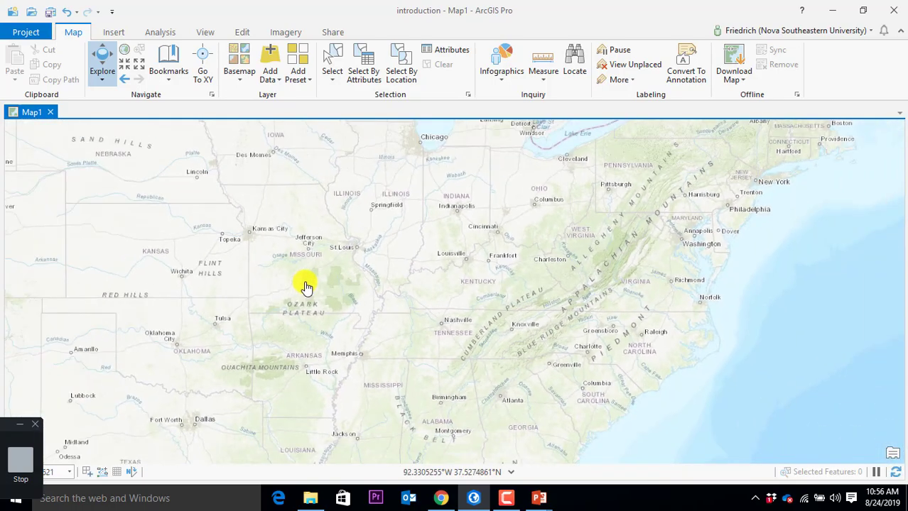
left_click(409, 400)
left_click_drag(403, 387, 330, 284)
scroll(465, 295, "up", 4)
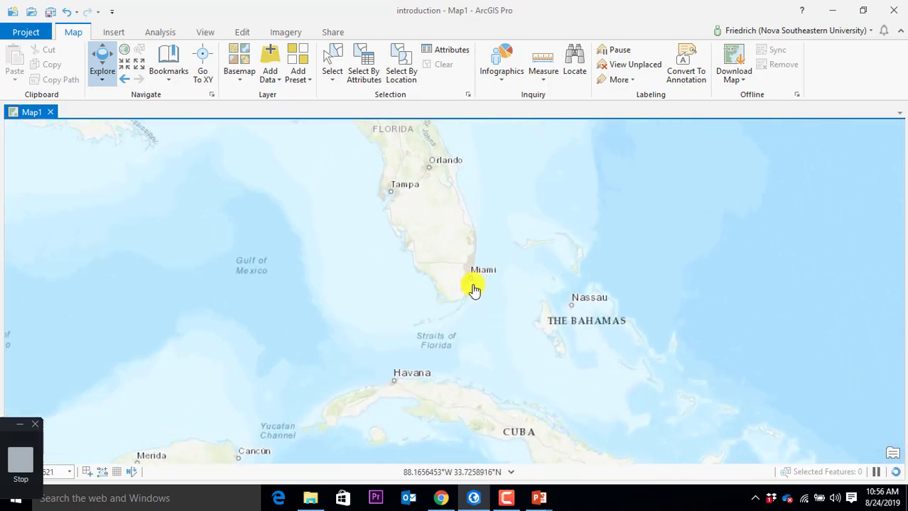
scroll(469, 235, "up", 2)
left_click_drag(492, 214, 351, 293)
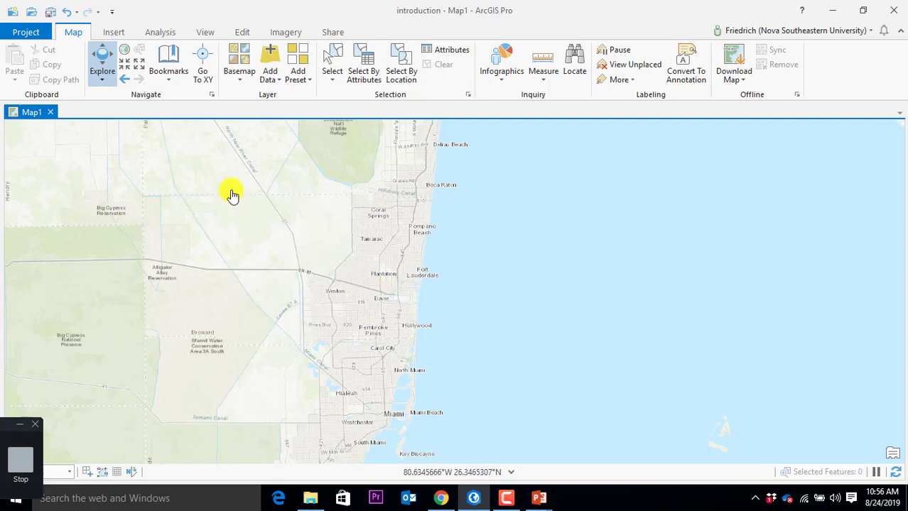
Step: Replace the topographic basemap with Imagery from the Basemap gallery
left_click(241, 80)
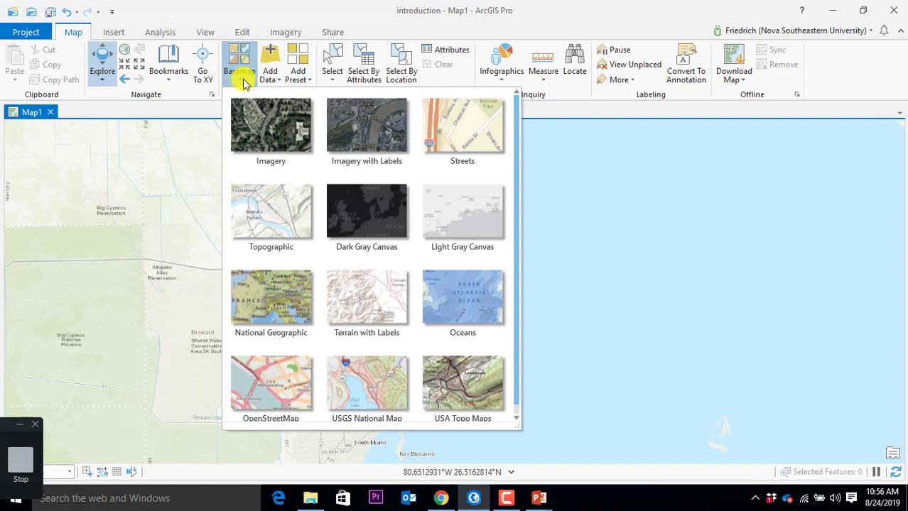
scroll(300, 217, "down", 1)
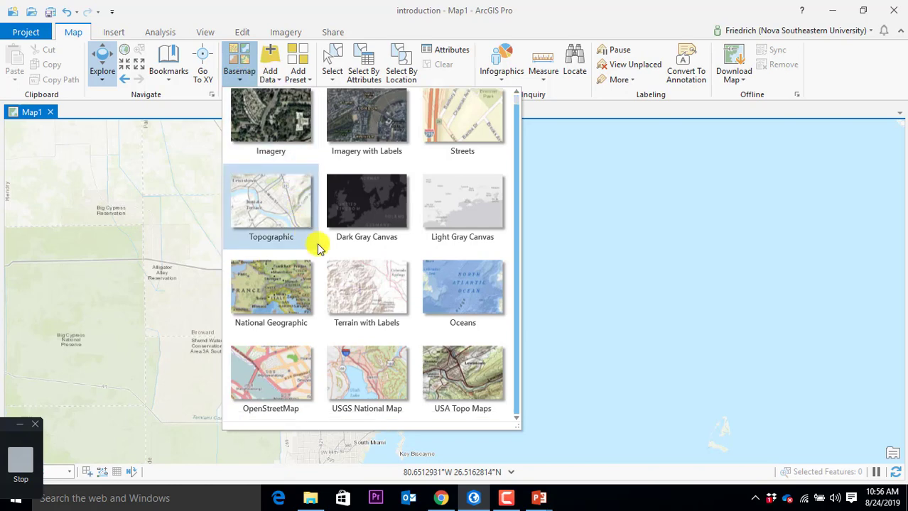
scroll(318, 245, "up", 1)
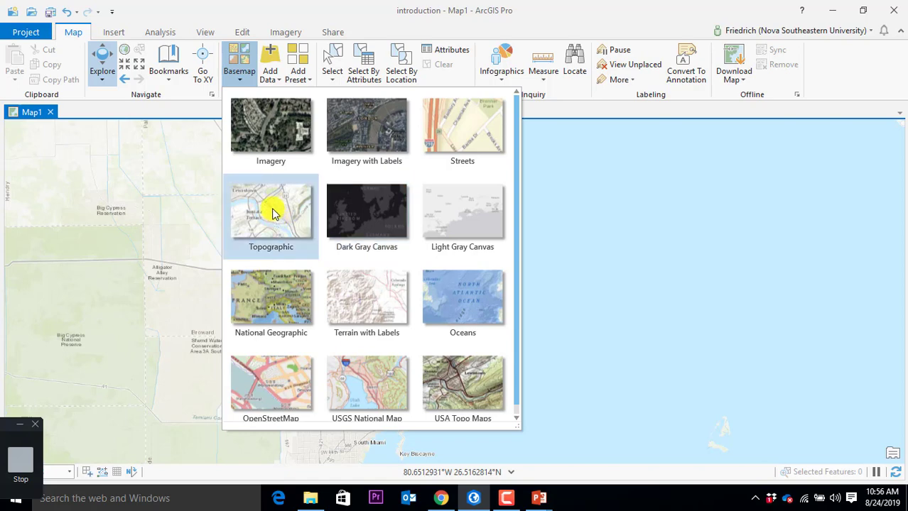
left_click(267, 134)
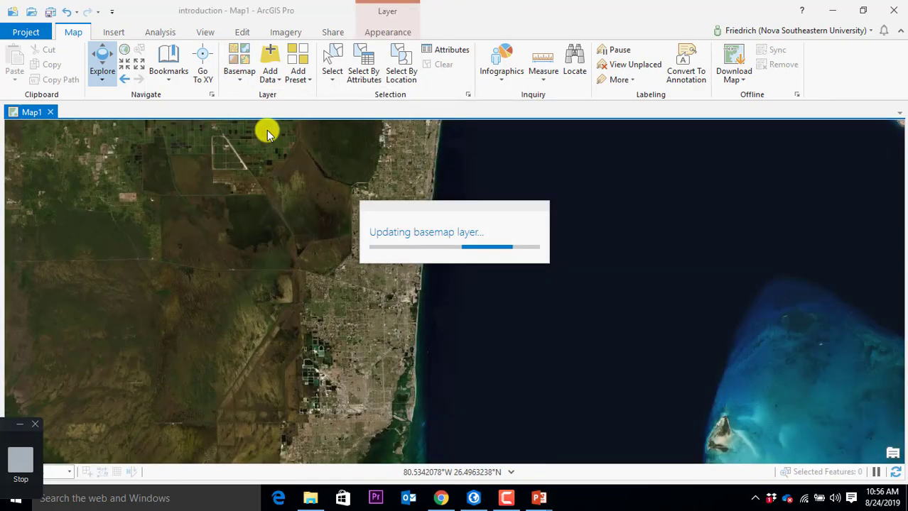
Step: Pan the imagery north along the coast from Miami to the Fort Lauderdale airport
left_click_drag(386, 371, 361, 200)
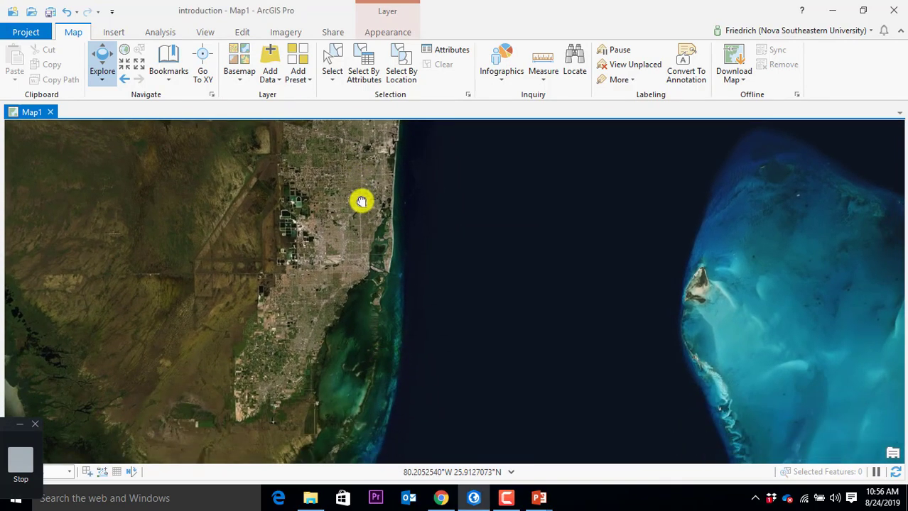
scroll(373, 304, "up", 4)
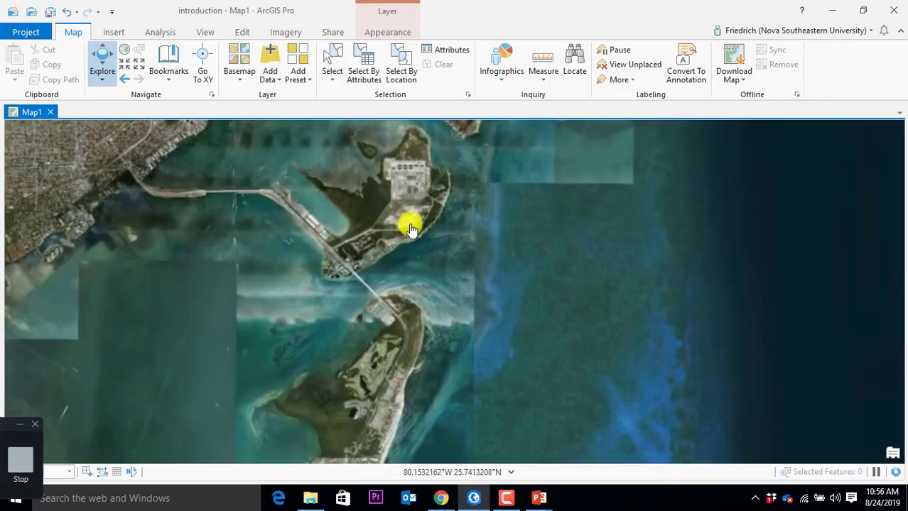
left_click_drag(461, 199, 478, 269)
left_click_drag(521, 223, 517, 295)
left_click_drag(465, 210, 468, 399)
left_click_drag(466, 222, 459, 355)
left_click_drag(446, 237, 435, 369)
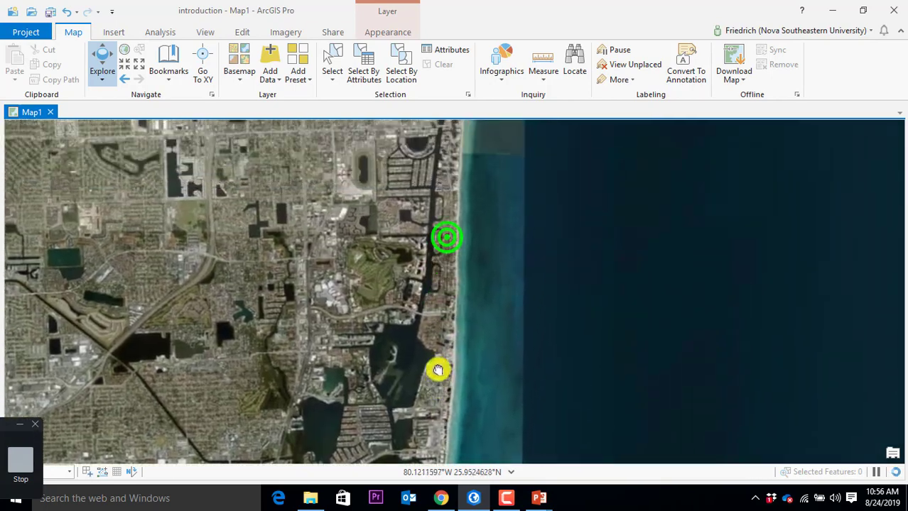
left_click_drag(432, 233, 432, 285)
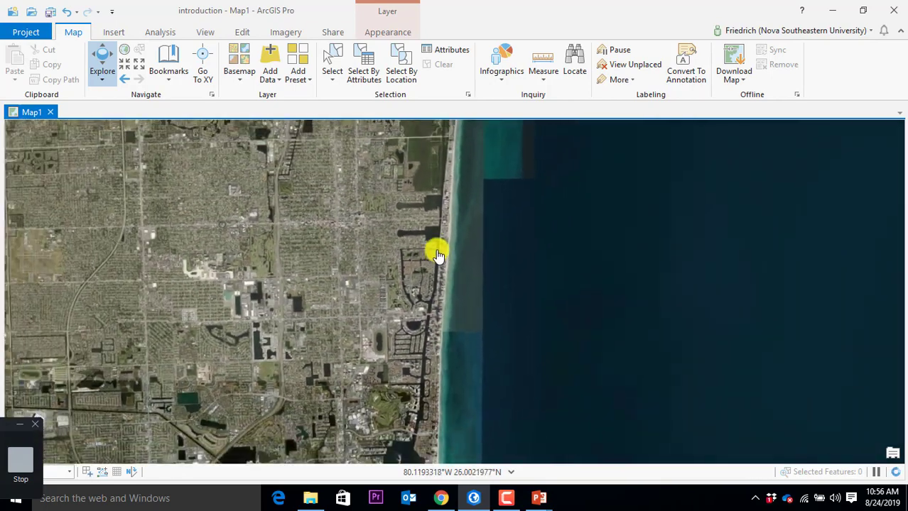
left_click_drag(452, 197, 450, 331)
left_click_drag(454, 219, 200, 186)
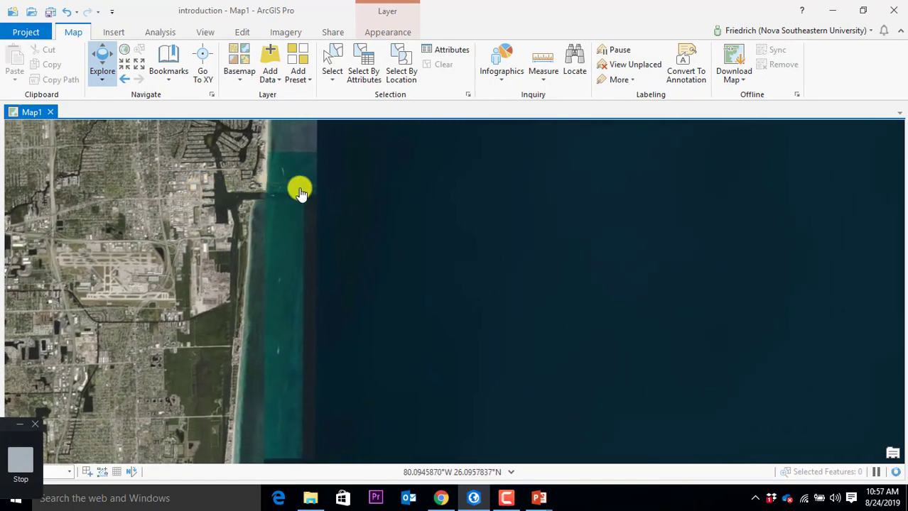
Step: Inspect the marina by the inlet, then zoom out and pan west of the airport
scroll(299, 191, "up", 5)
scroll(297, 203, "down", 2)
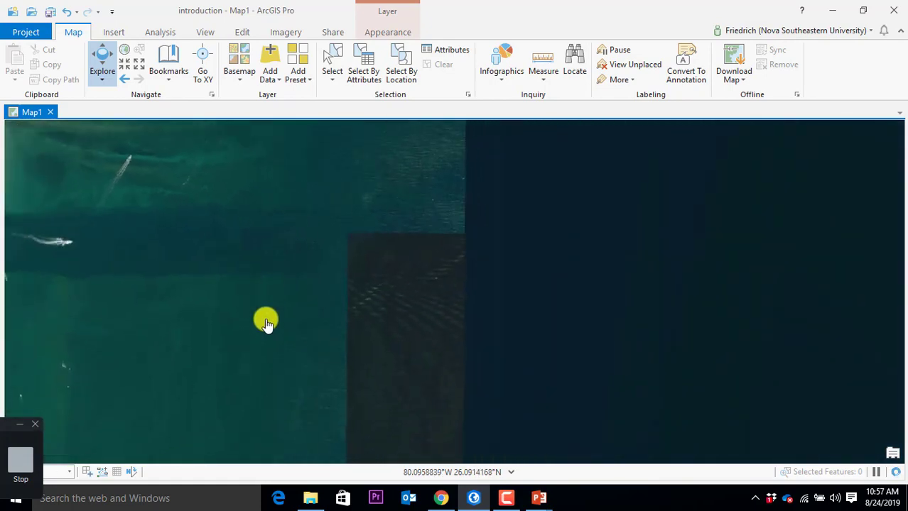
scroll(265, 320, "down", 3)
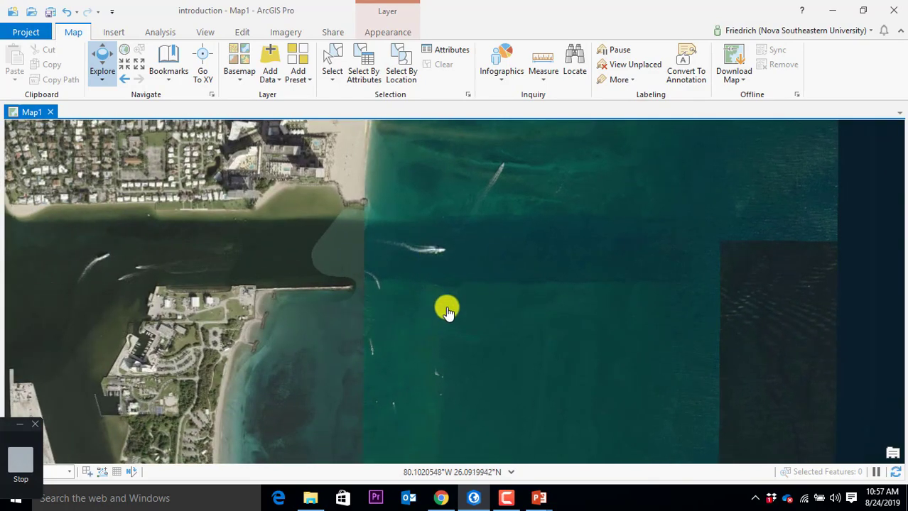
left_click_drag(193, 320, 344, 315)
scroll(334, 294, "up", 5)
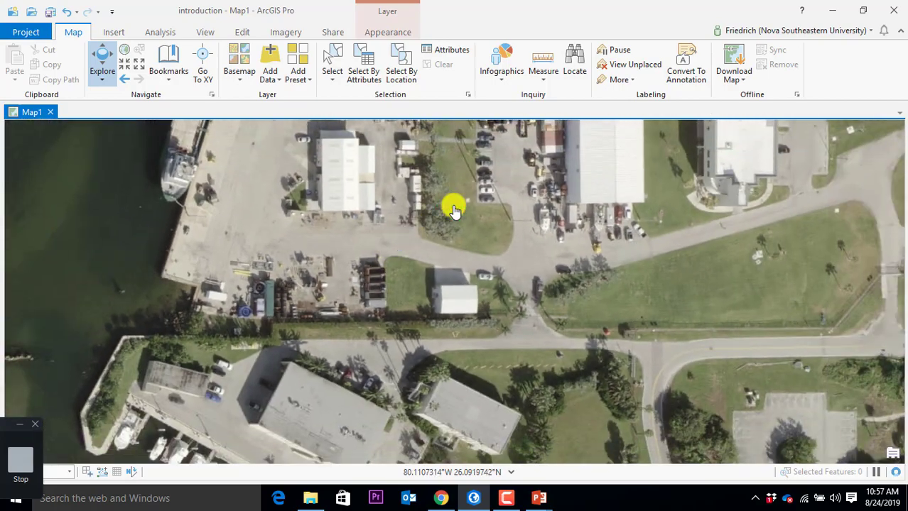
left_click_drag(461, 356, 432, 175)
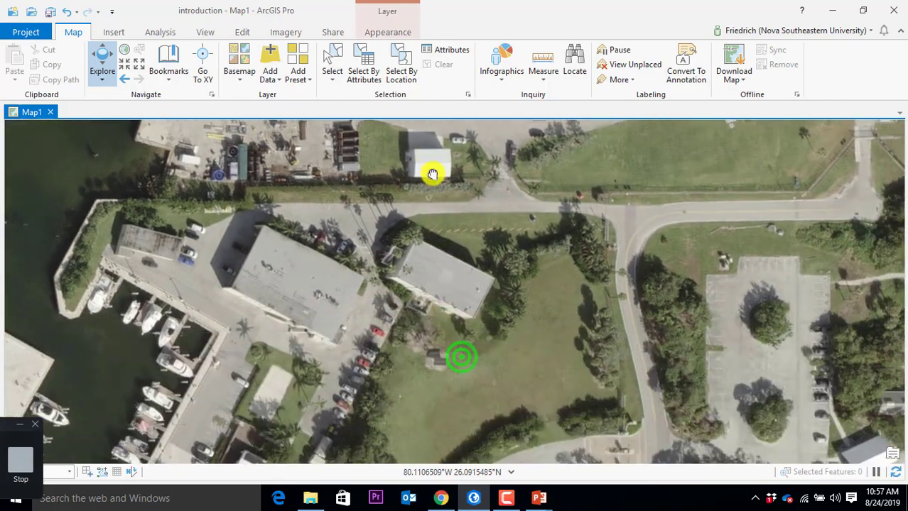
left_click_drag(264, 357, 612, 210)
scroll(558, 361, "down", 2)
left_click_drag(557, 360, 526, 291)
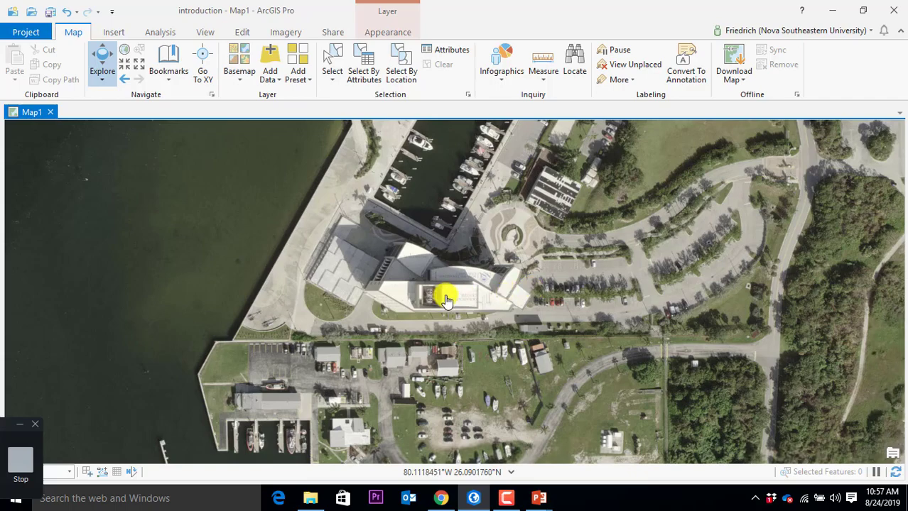
scroll(455, 293, "down", 6)
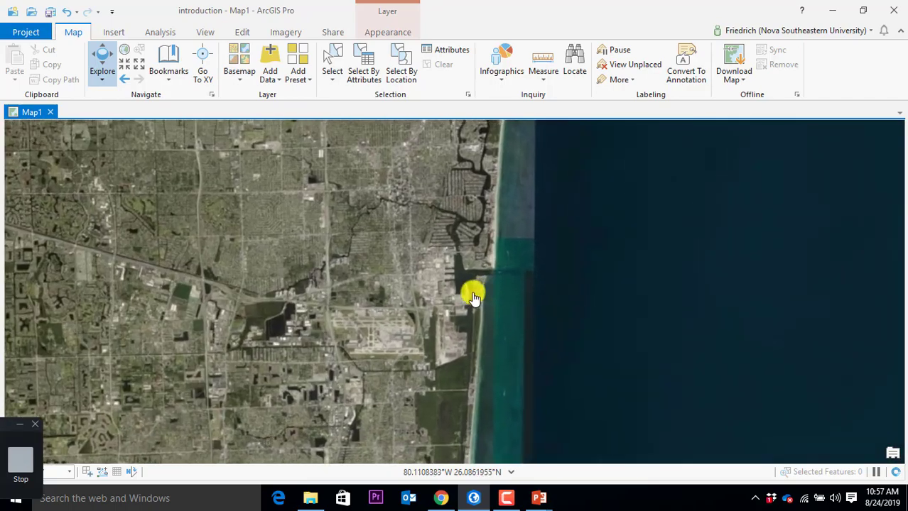
left_click_drag(224, 302, 649, 270)
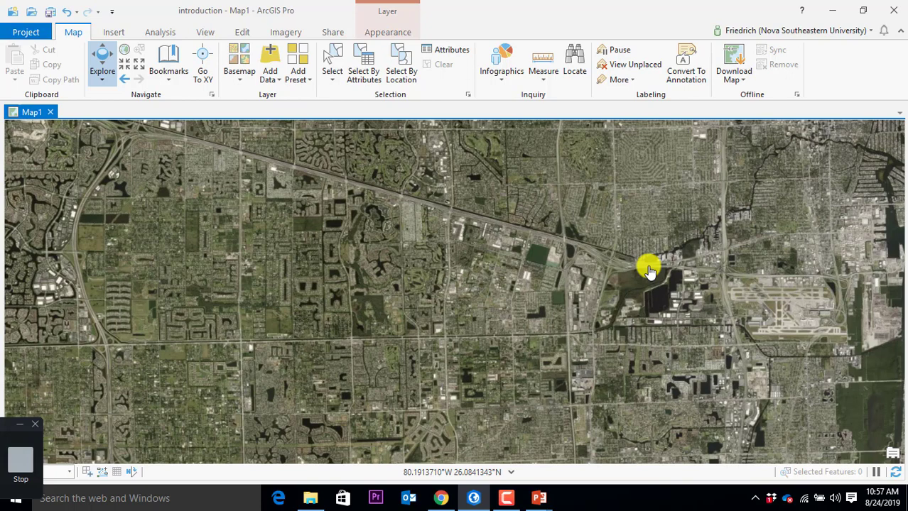
Step: Open the Contents pane from the View tab's Windows group, listing World Imagery
left_click(204, 32)
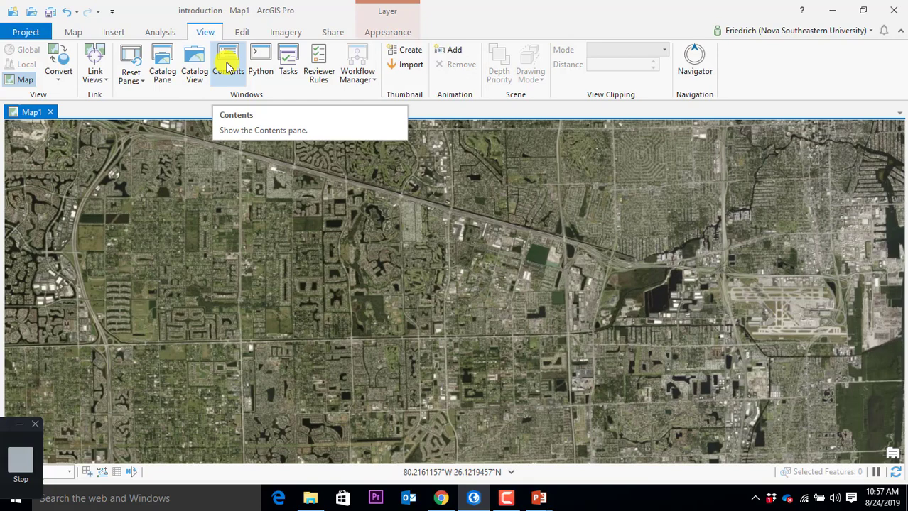
left_click(228, 65)
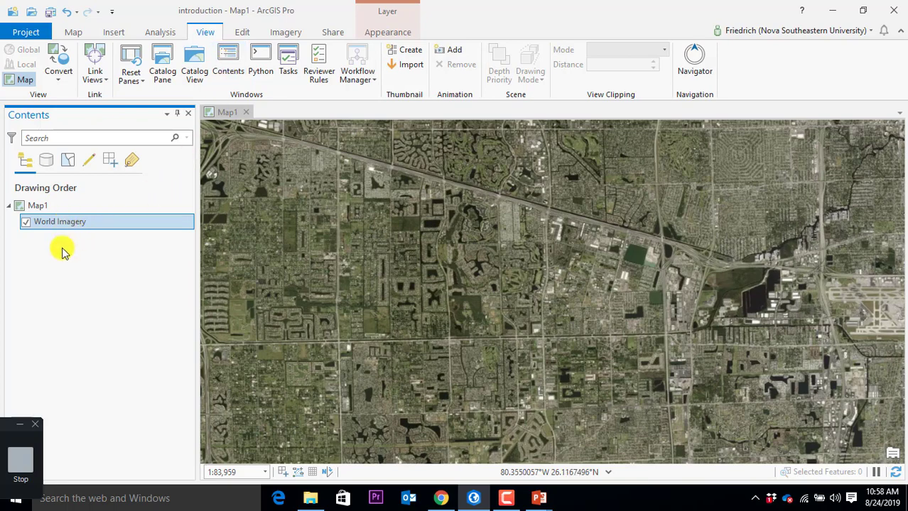
Step: Select World Imagery and try repositioning the Contents pane, leaving it docked
left_click(57, 222)
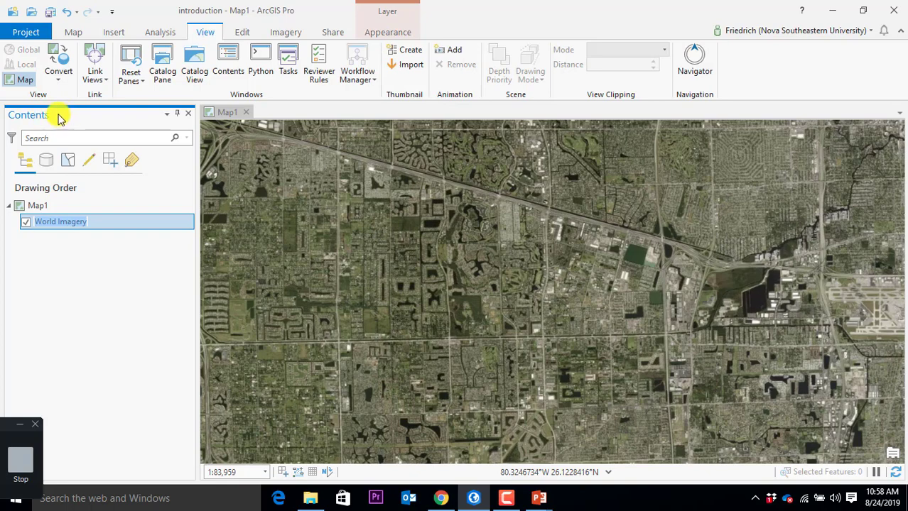
left_click(59, 115)
left_click_drag(59, 115, 19, 299)
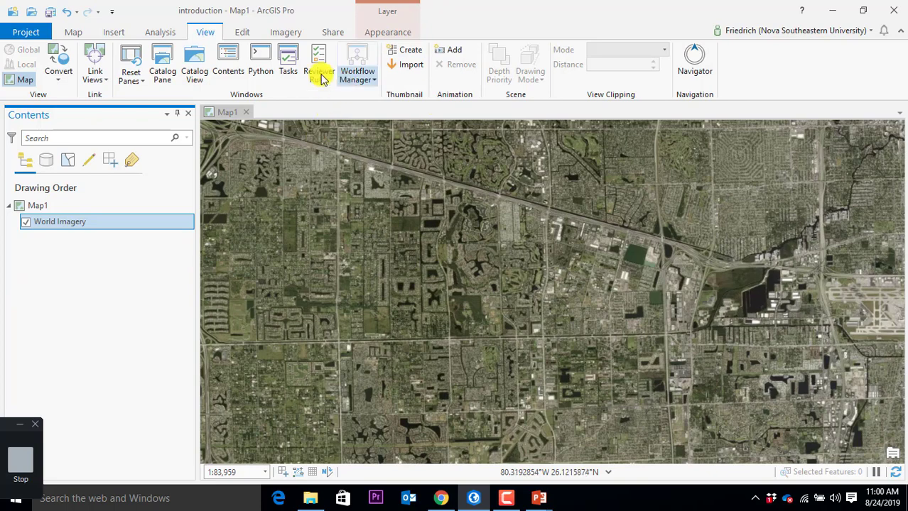
left_click(69, 28)
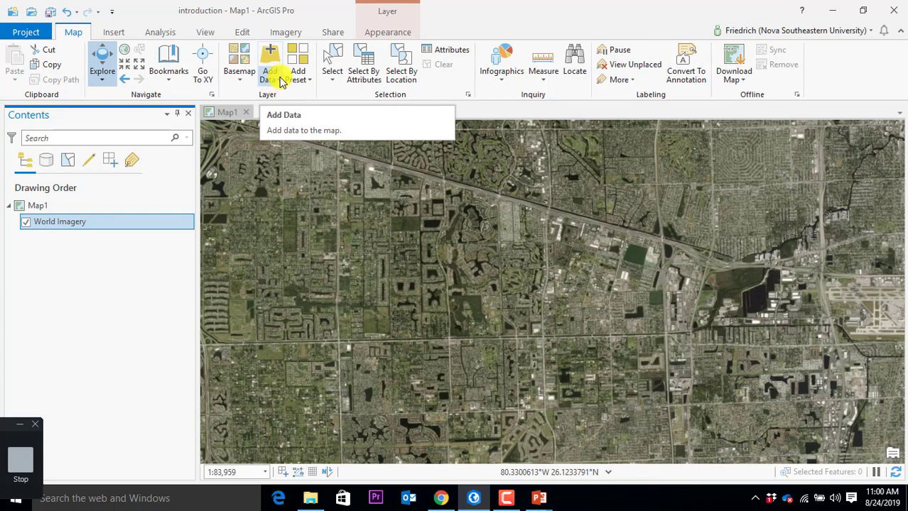
left_click(280, 83)
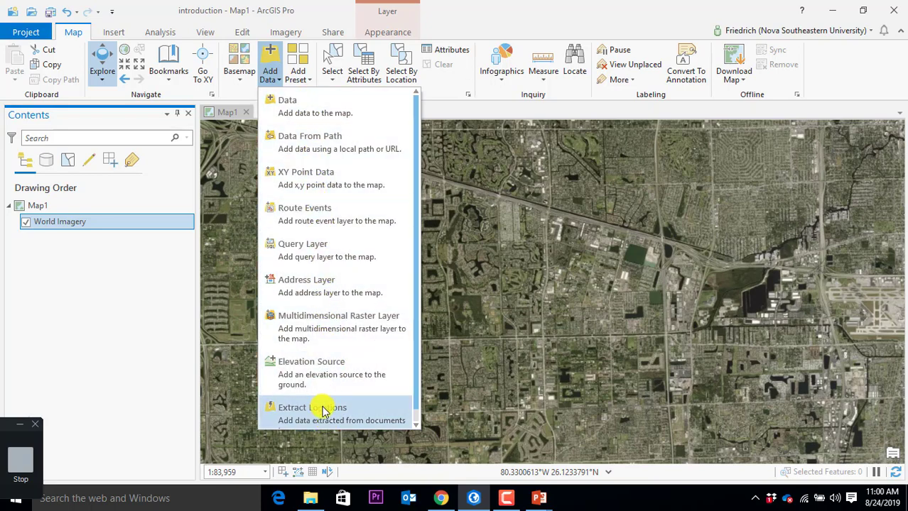
left_click(455, 16)
scroll(448, 291, "down", 4)
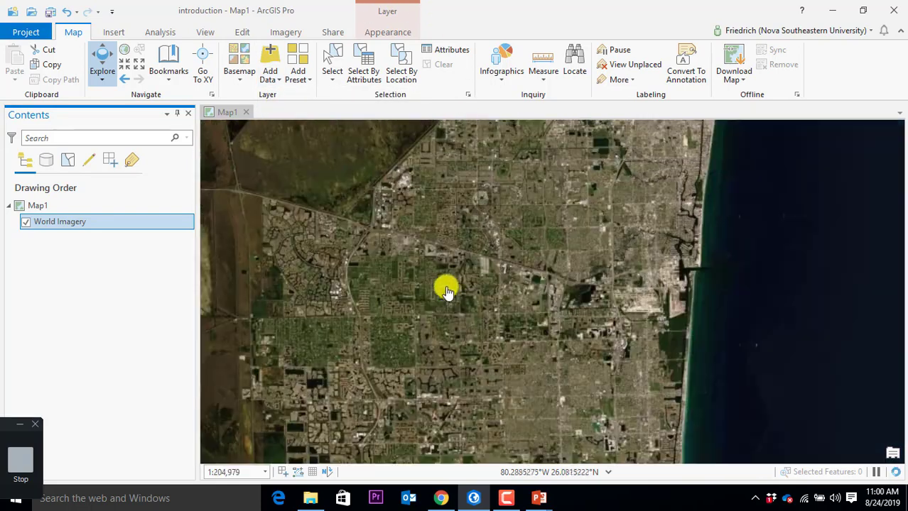
Step: Zoom out to the full world, then back in over Florida and the Bahamas at about 1:7,282,318
left_click_drag(448, 291, 506, 270)
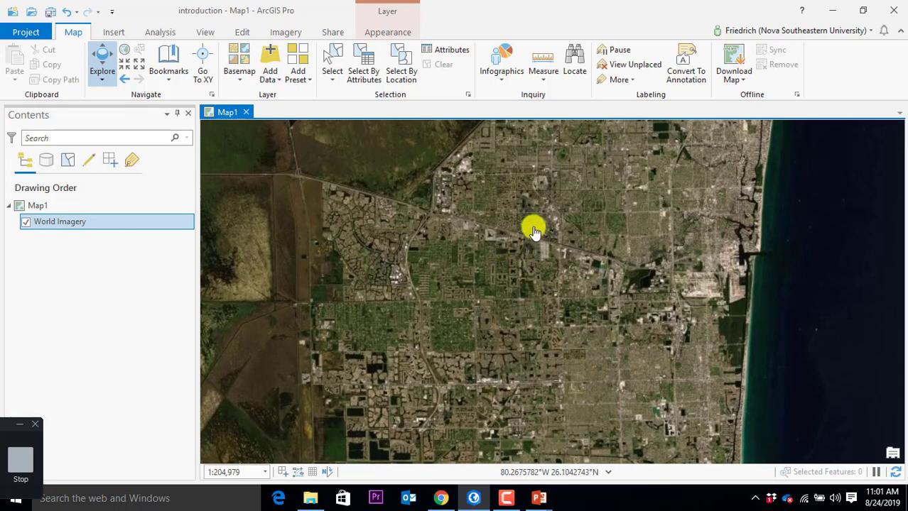
scroll(569, 254, "down", 8)
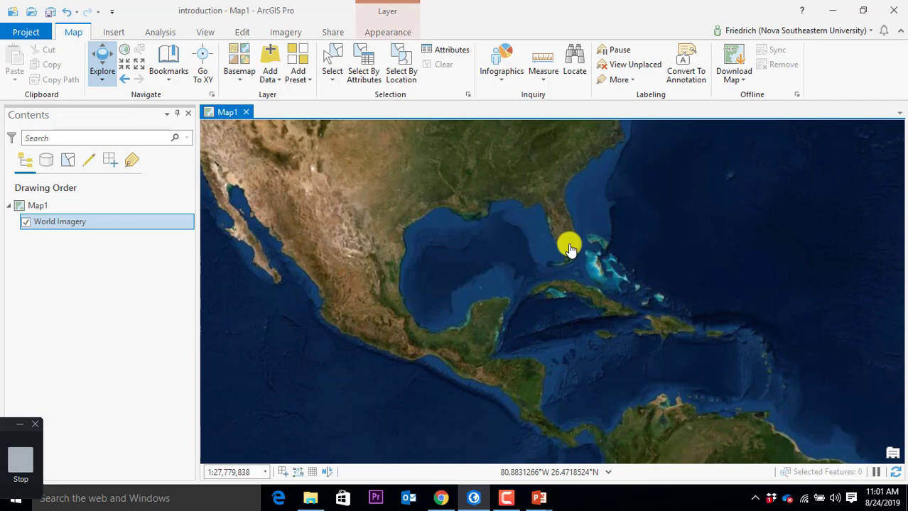
scroll(569, 248, "down", 5)
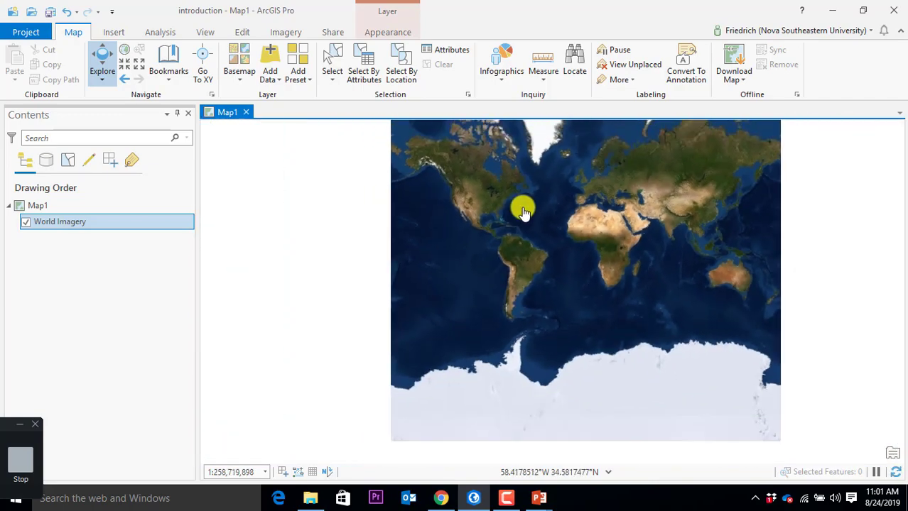
scroll(496, 219, "up", 3)
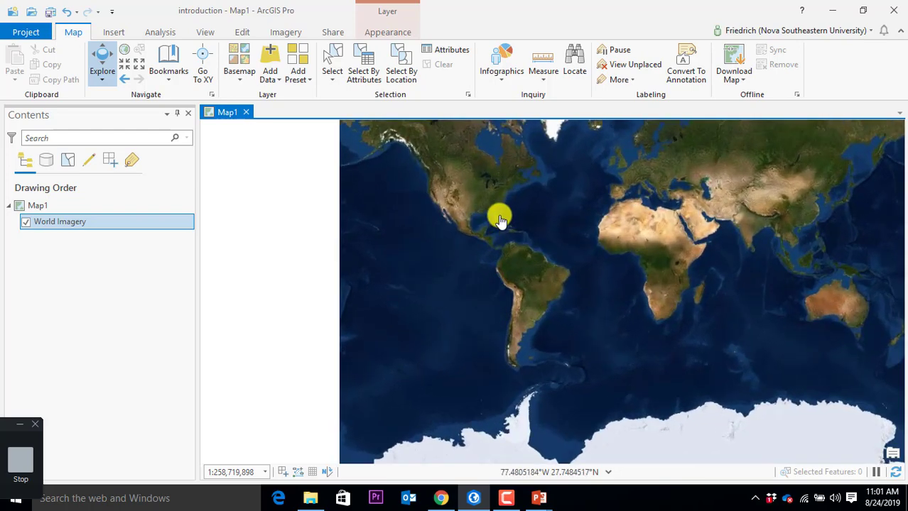
scroll(492, 217, "up", 4)
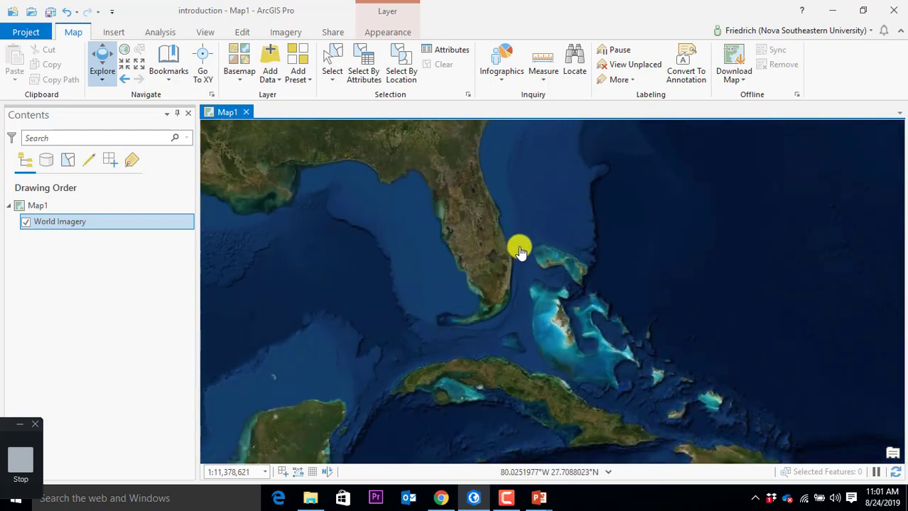
scroll(487, 260, "up", 1)
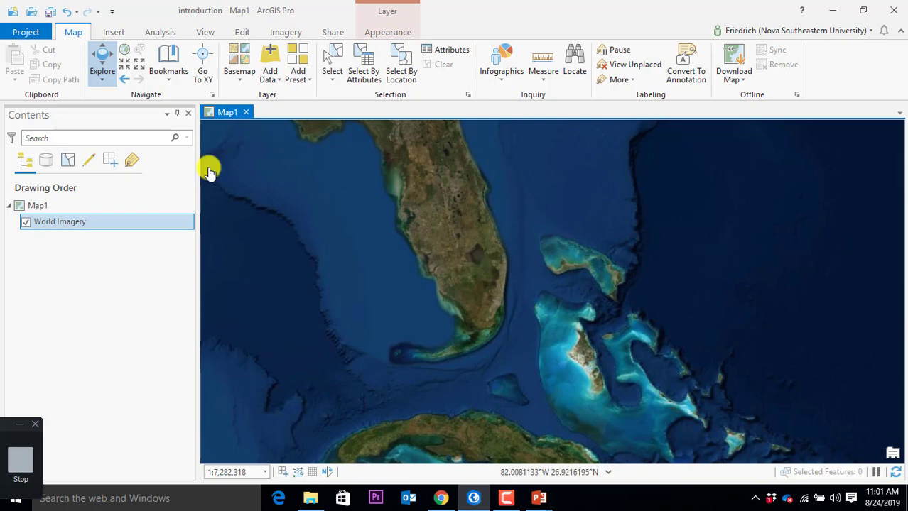
left_click(240, 80)
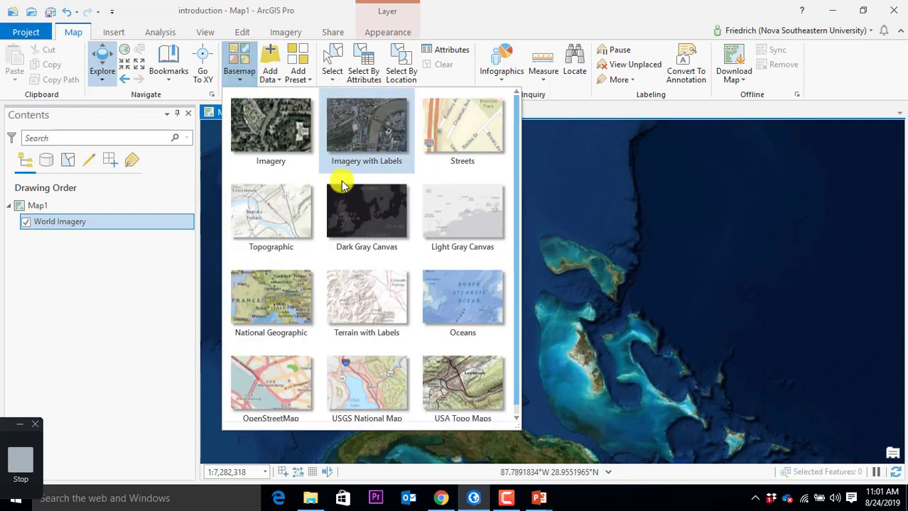
left_click(370, 142)
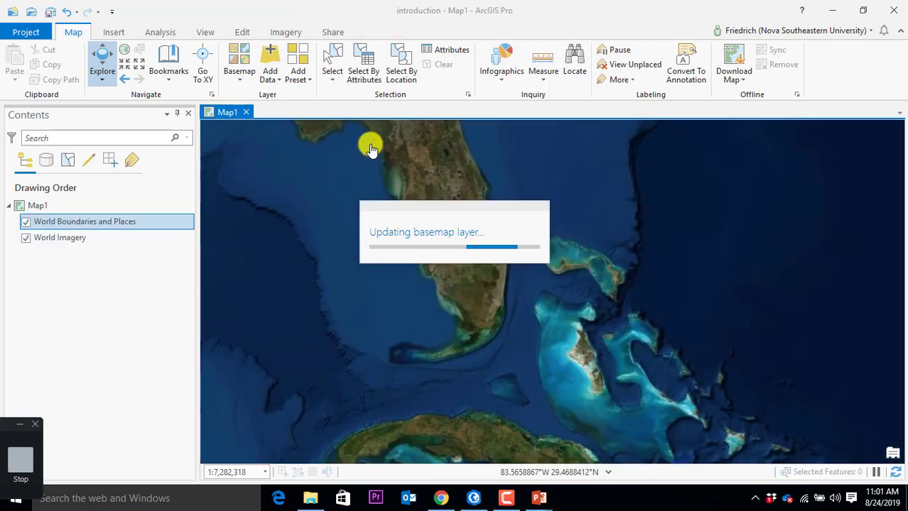
left_click(239, 77)
left_click(257, 122)
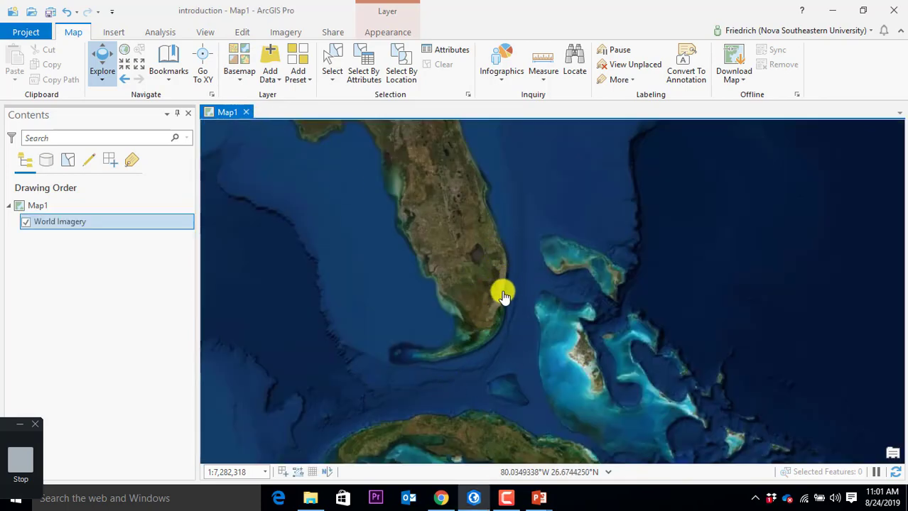
Step: Zoom in from Florida past Lake Okeechobee to the Fort Lauderdale coast at 1:204,979
scroll(492, 307, "up", 3)
left_click_drag(452, 354, 409, 241)
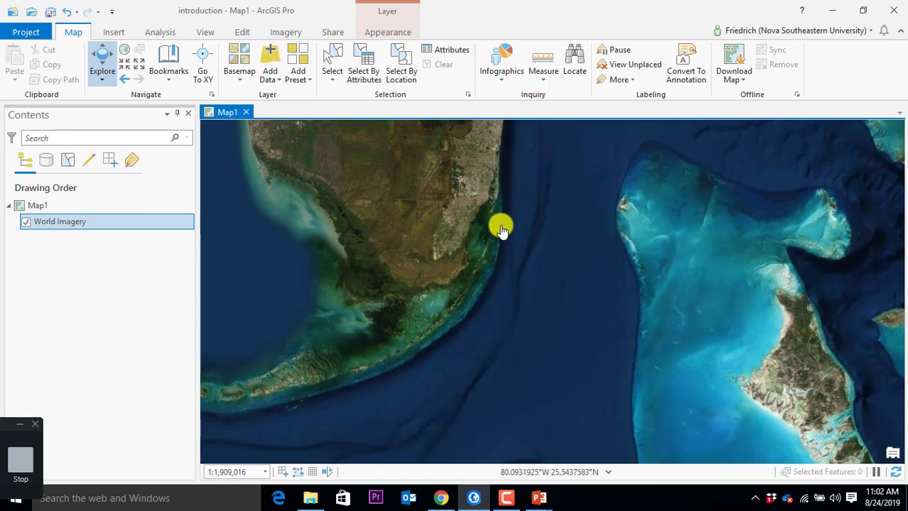
left_click_drag(501, 229, 463, 397)
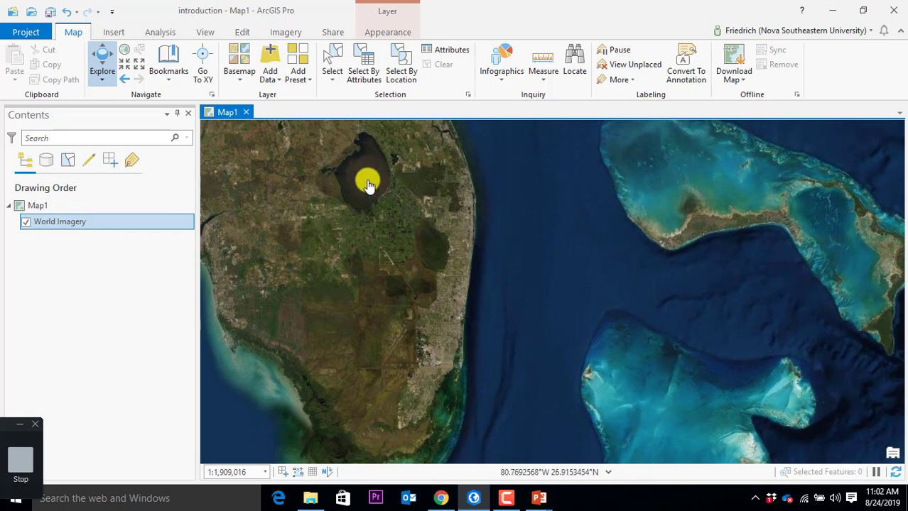
scroll(436, 340, "up", 3)
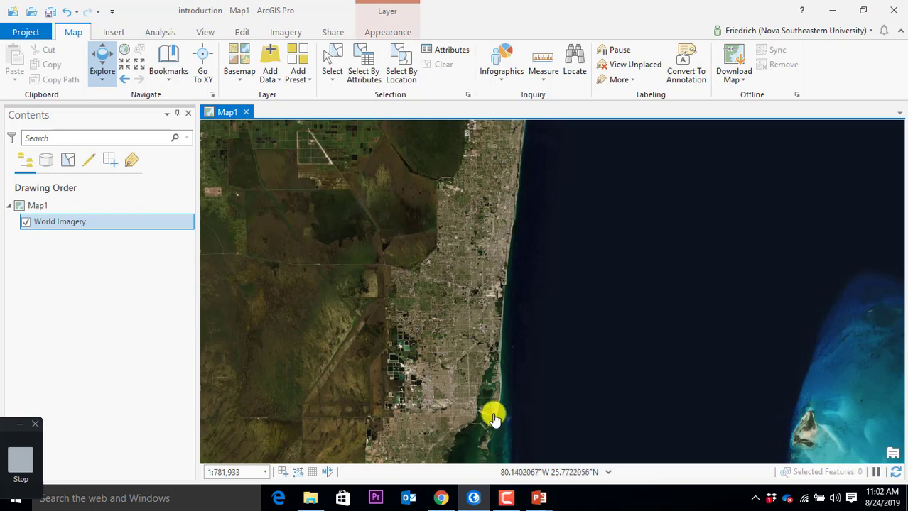
scroll(462, 311, "up", 2)
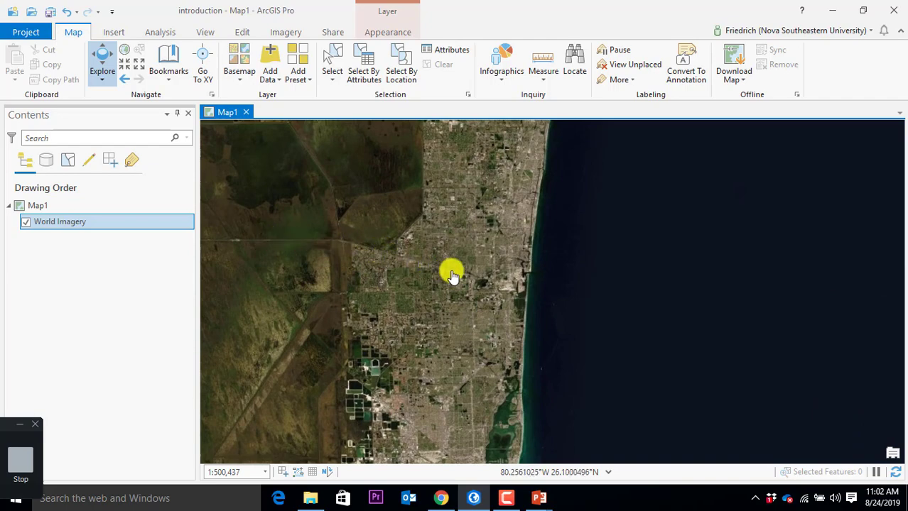
scroll(497, 285, "up", 4)
left_click_drag(360, 260, 657, 318)
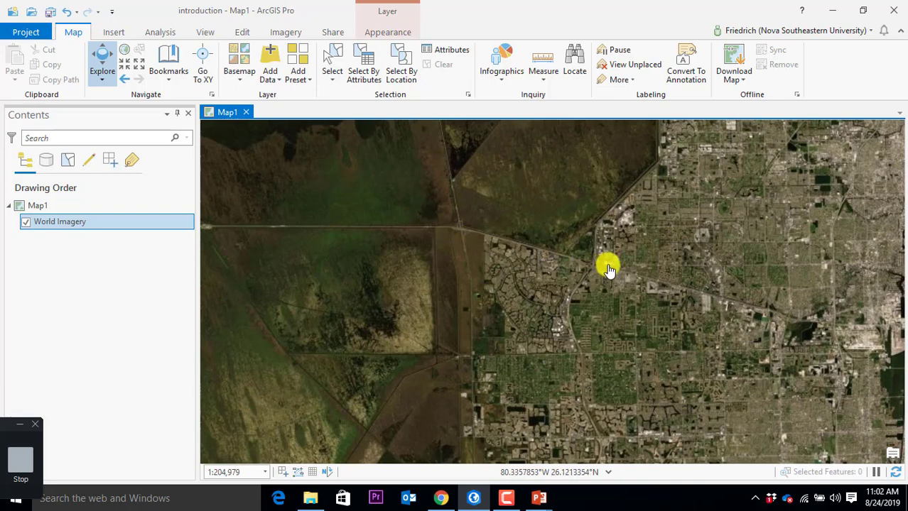
left_click_drag(732, 326, 541, 286)
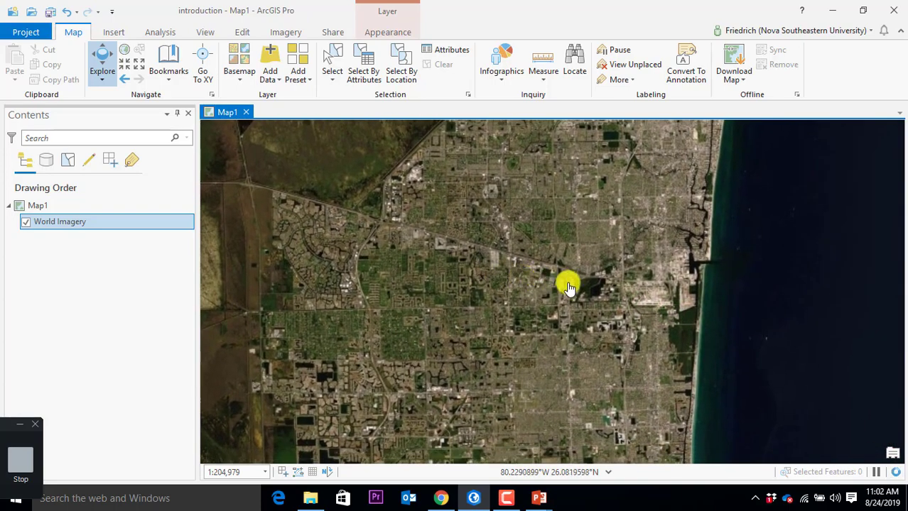
Step: Zoom in and pan north from the coastal blocks past the inlet to centre the airport
scroll(682, 299, "up", 4)
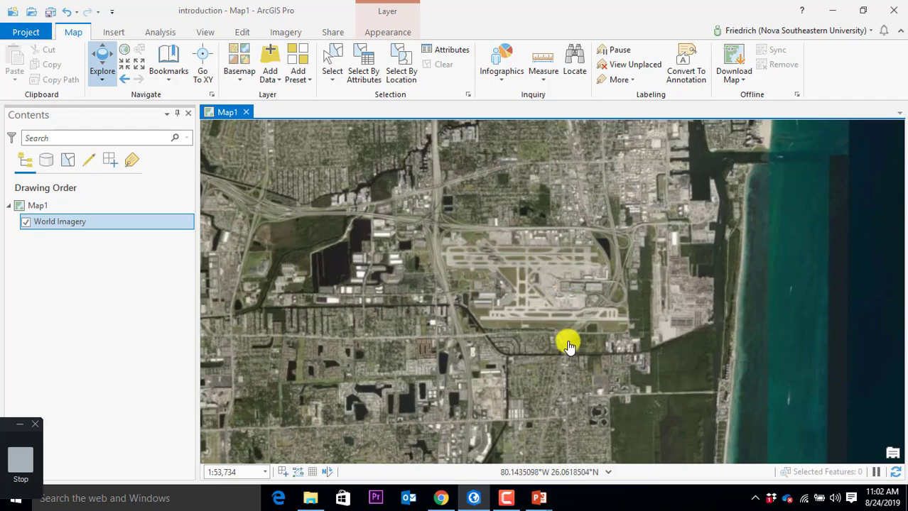
scroll(570, 333, "down", 6)
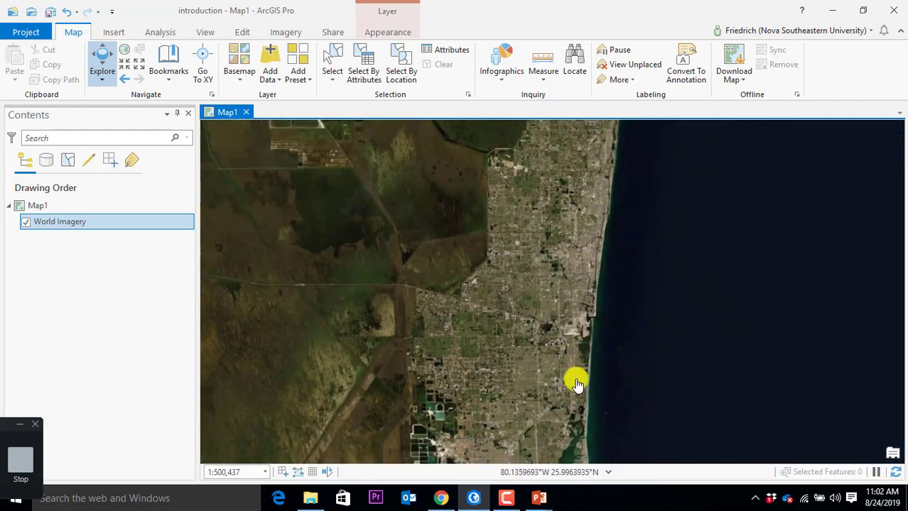
scroll(576, 375, "up", 6)
left_click_drag(570, 376, 544, 344)
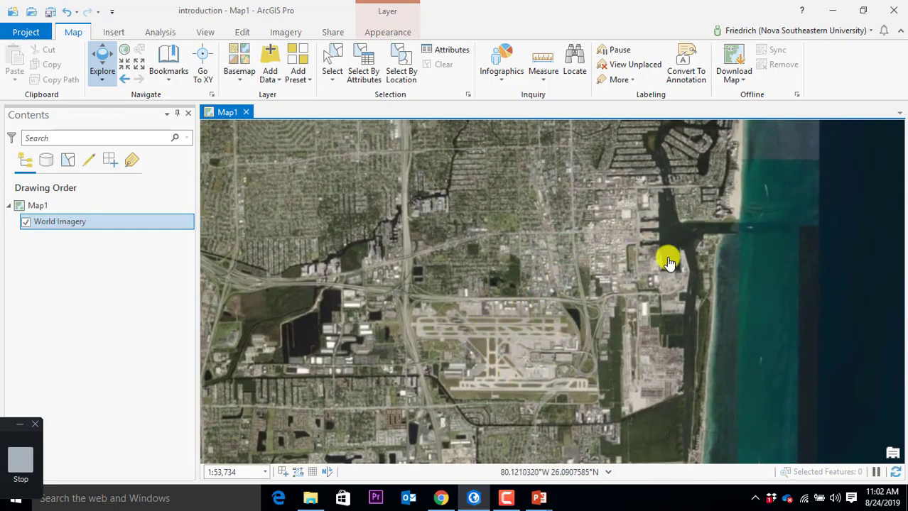
left_click_drag(695, 226, 638, 287)
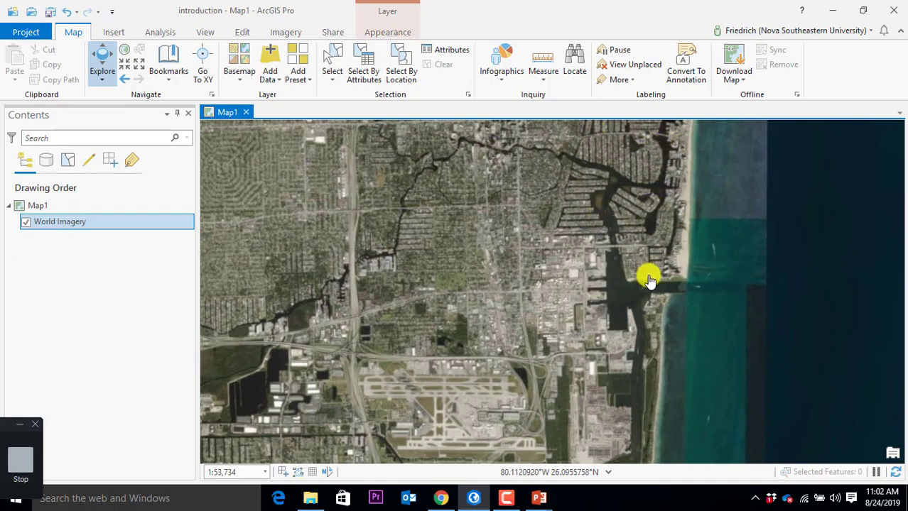
mouse_move(461, 402)
left_mouse_down()
mouse_move(482, 379)
mouse_move(675, 314)
left_mouse_up()
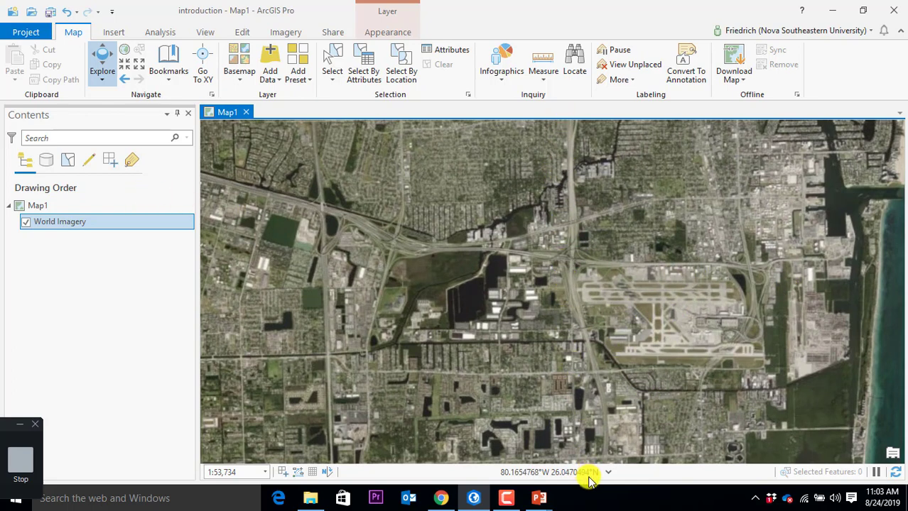
Step: Pan northwest along the highway neighbourhoods to bring the campus buildings into view
left_click(375, 238)
left_click_drag(374, 238, 793, 307)
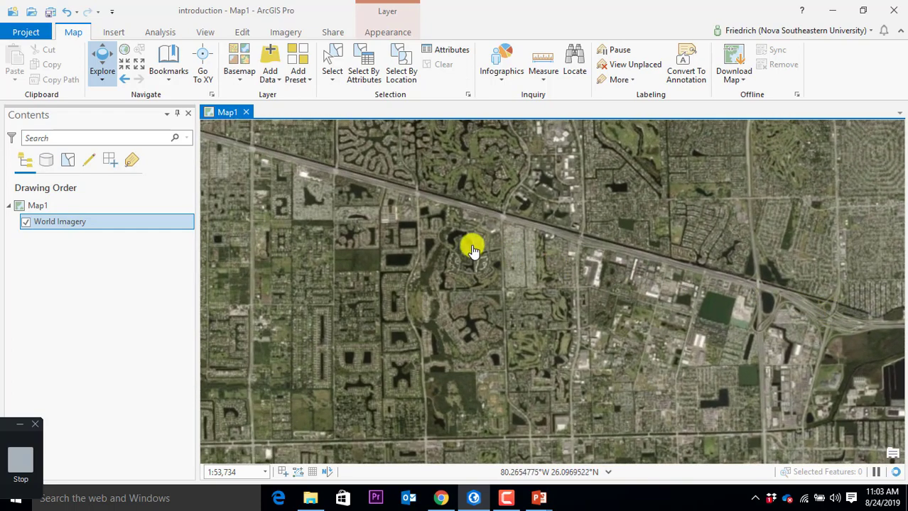
left_click_drag(463, 243, 658, 289)
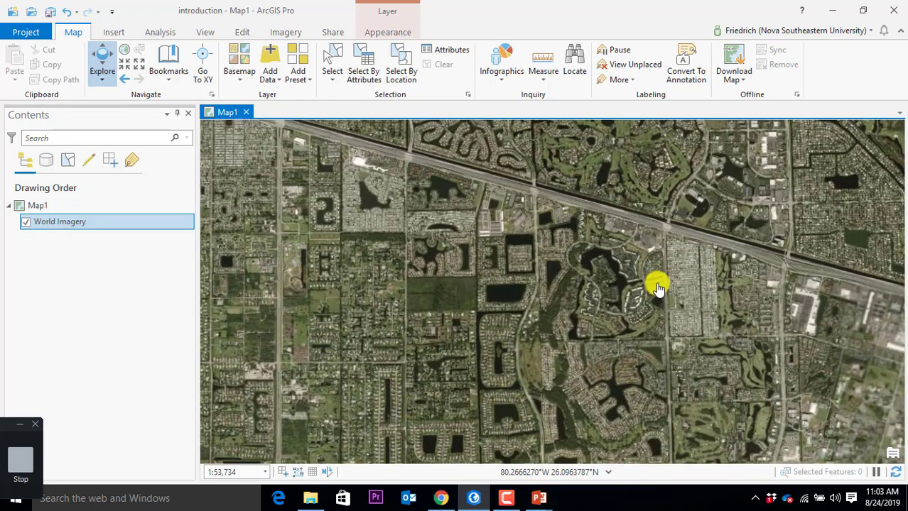
scroll(658, 289, "up", 2)
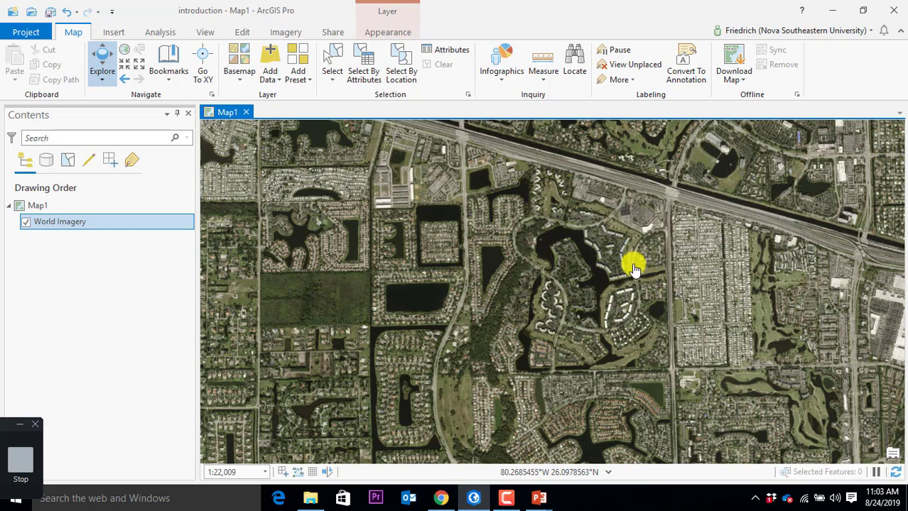
left_click_drag(764, 312, 382, 235)
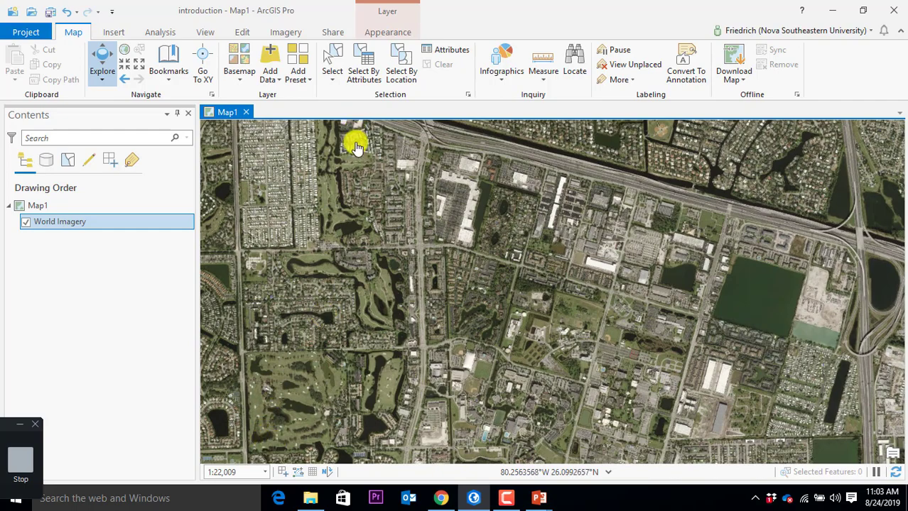
scroll(354, 190, "down", 3)
left_click_drag(353, 190, 491, 266)
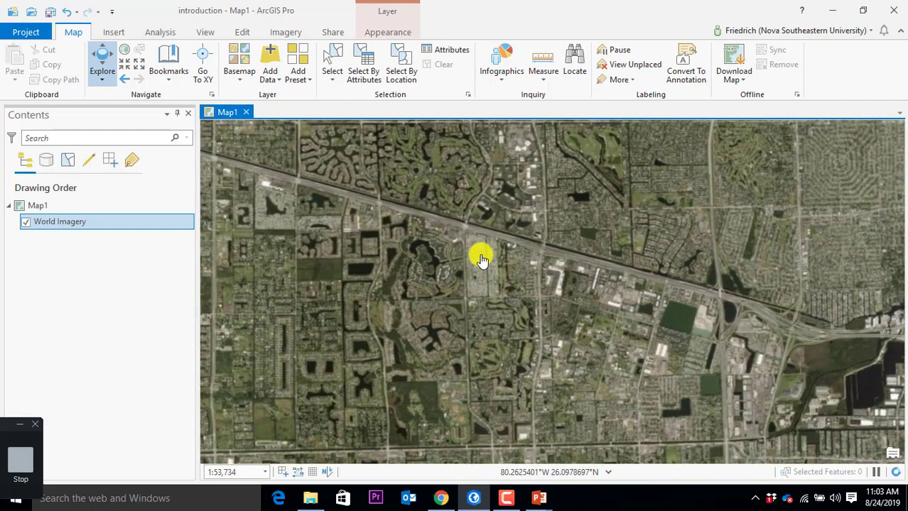
Step: Recentre on the campus, then zoom out to the whole world at about 1:294,000,000
scroll(476, 234, "down", 2)
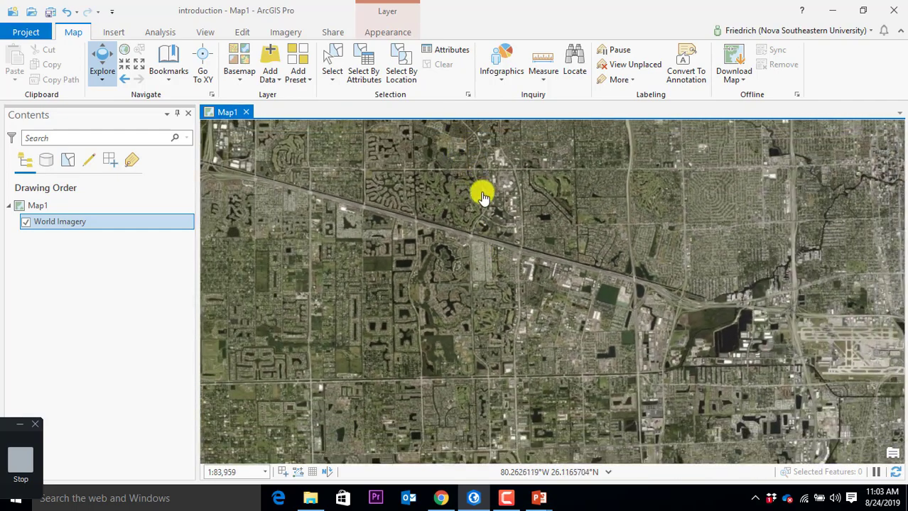
scroll(586, 346, "up", 4)
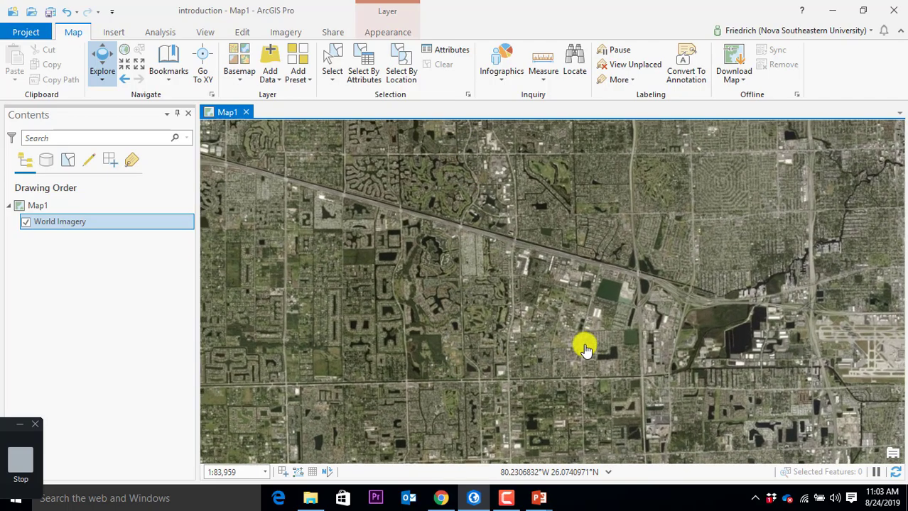
left_click_drag(324, 217, 516, 258)
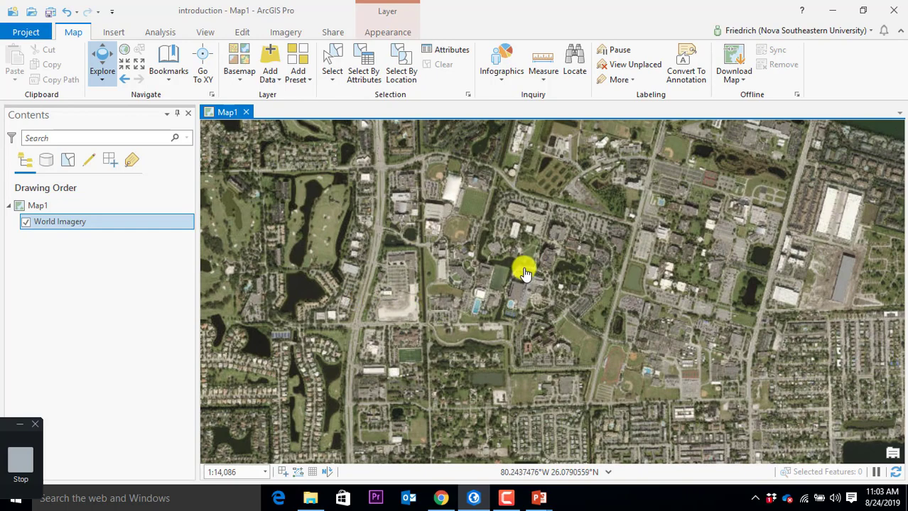
scroll(472, 312, "up", 2)
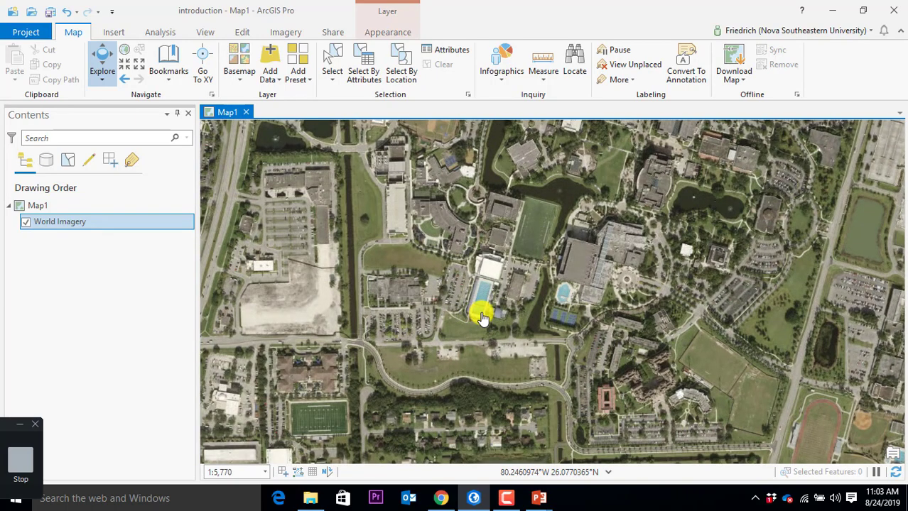
scroll(530, 262, "down", 1)
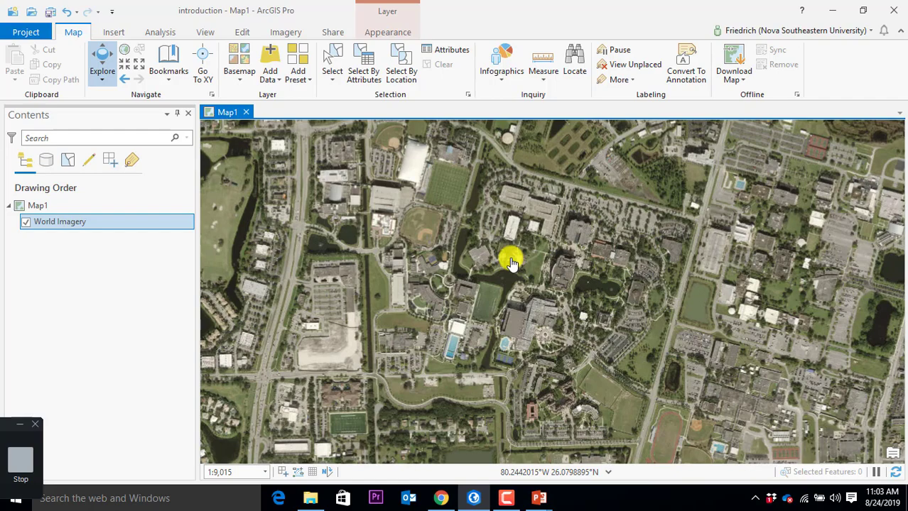
scroll(518, 261, "down", 2)
scroll(531, 301, "down", 10)
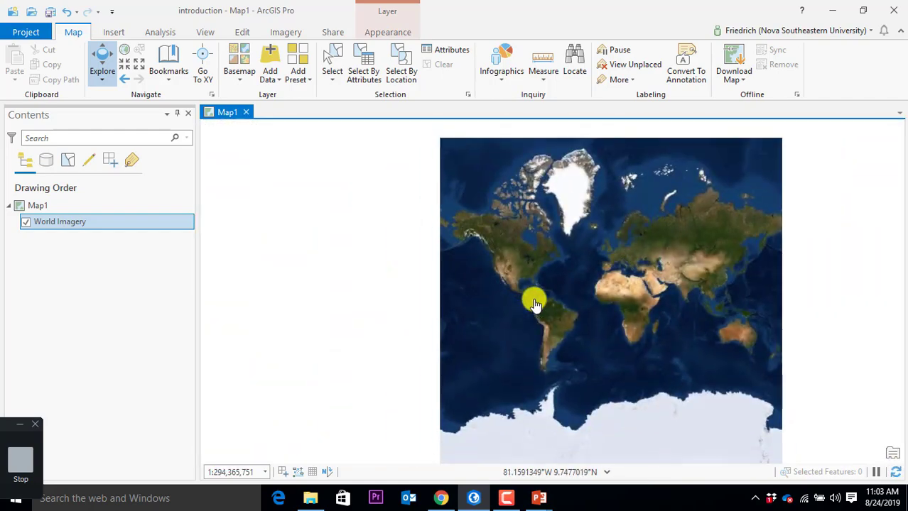
Step: Zoom in from the world view through Florida to centre on Fort Lauderdale
scroll(543, 280, "up", 5)
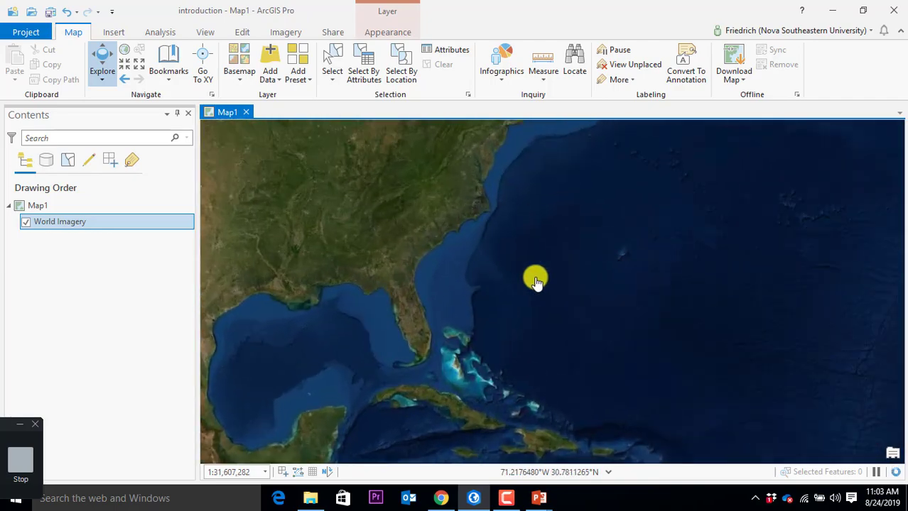
left_click_drag(323, 283, 543, 290)
scroll(499, 330, "up", 2)
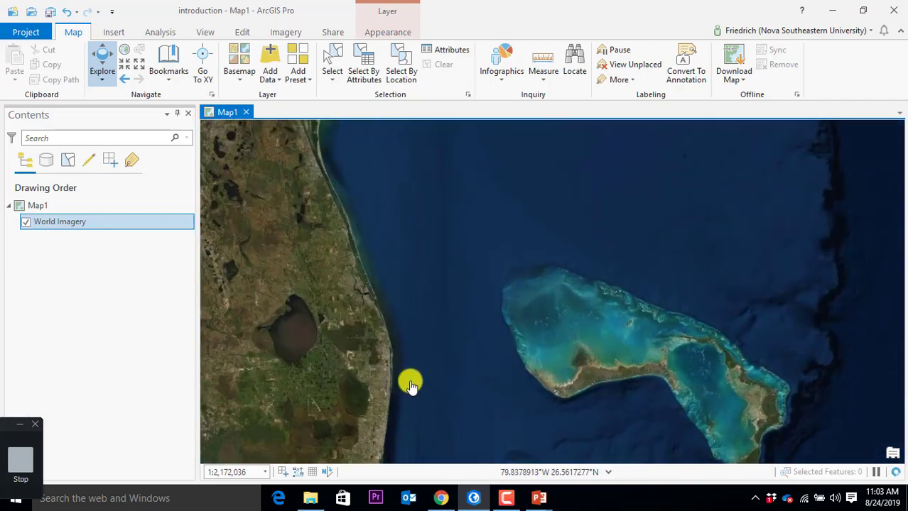
left_click_drag(409, 381, 480, 315)
scroll(479, 314, "up", 2)
left_click_drag(391, 375, 546, 265)
scroll(546, 265, "up", 2)
left_click_drag(489, 324, 542, 355)
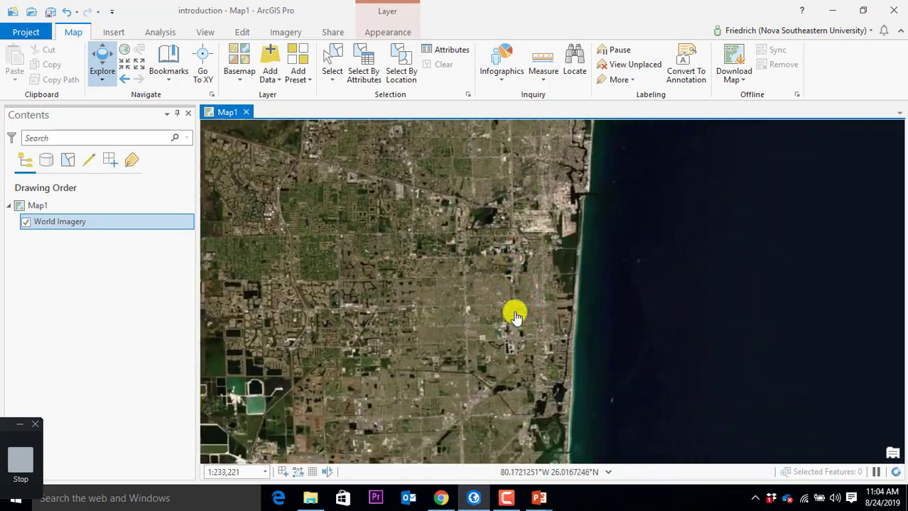
left_click_drag(511, 311, 556, 259)
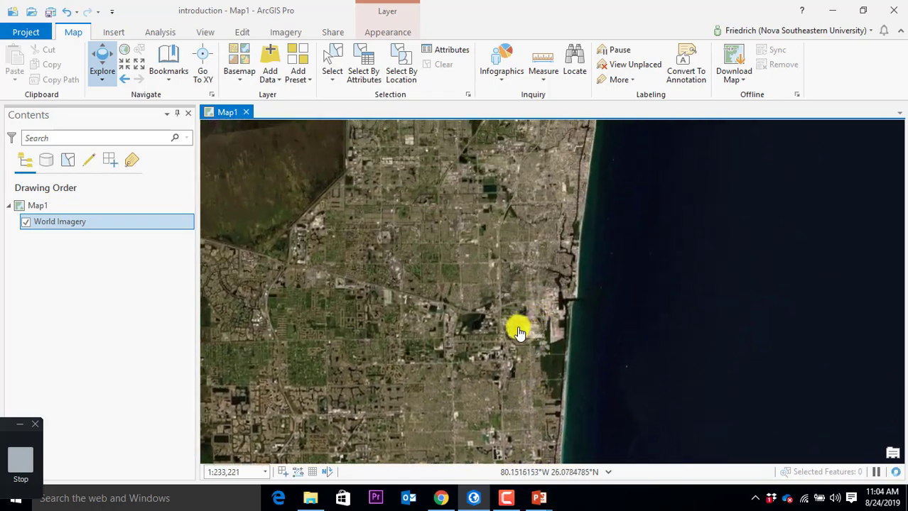
Step: Pan west from the airport and zoom in on the campus at about 1:16,000
scroll(519, 332, "up", 2)
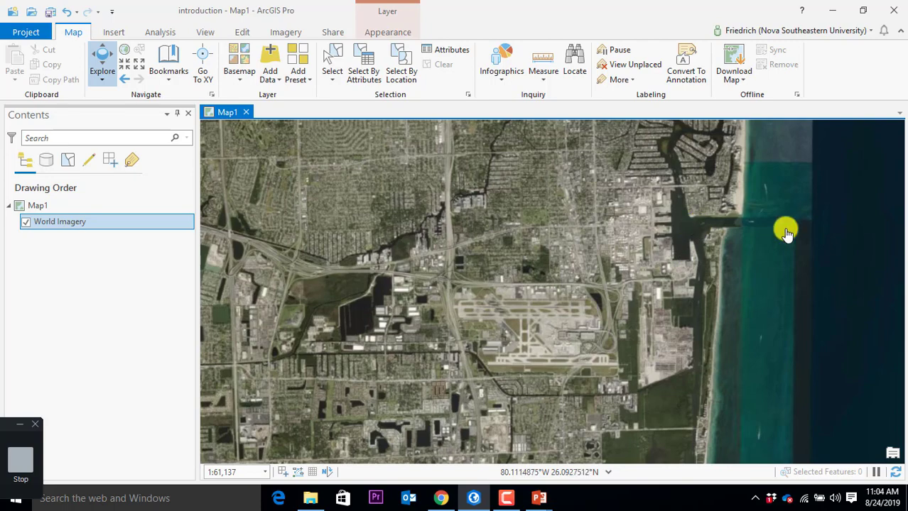
mouse_move(335, 294)
left_mouse_down()
mouse_move(403, 311)
mouse_move(843, 340)
left_mouse_up()
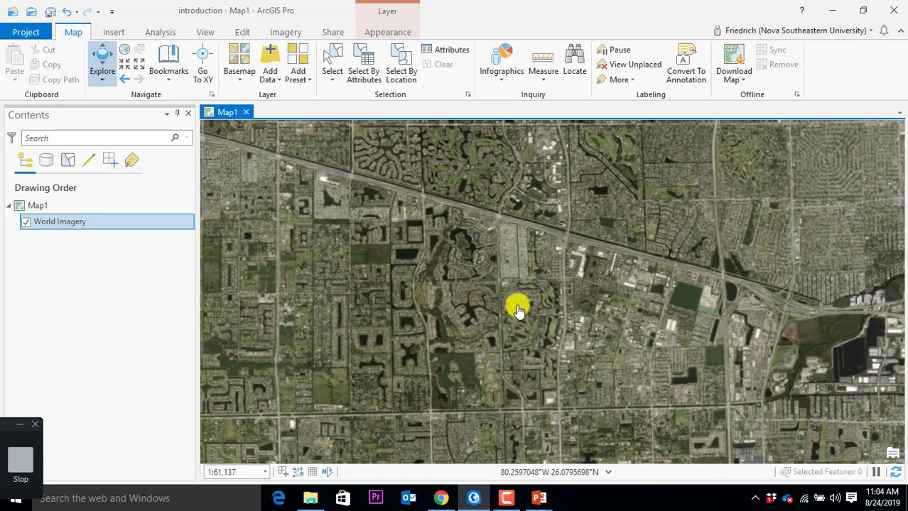
scroll(547, 338, "up", 3)
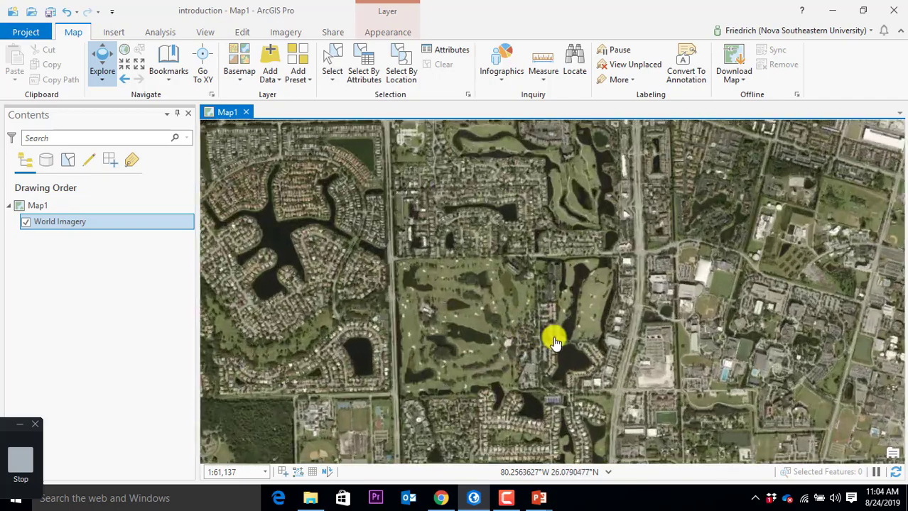
left_click_drag(739, 339, 522, 278)
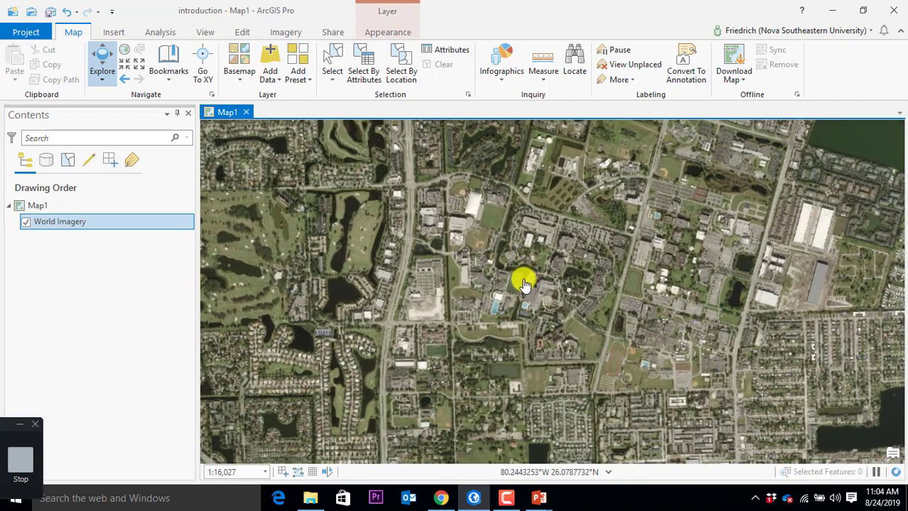
scroll(521, 283, "up", 1)
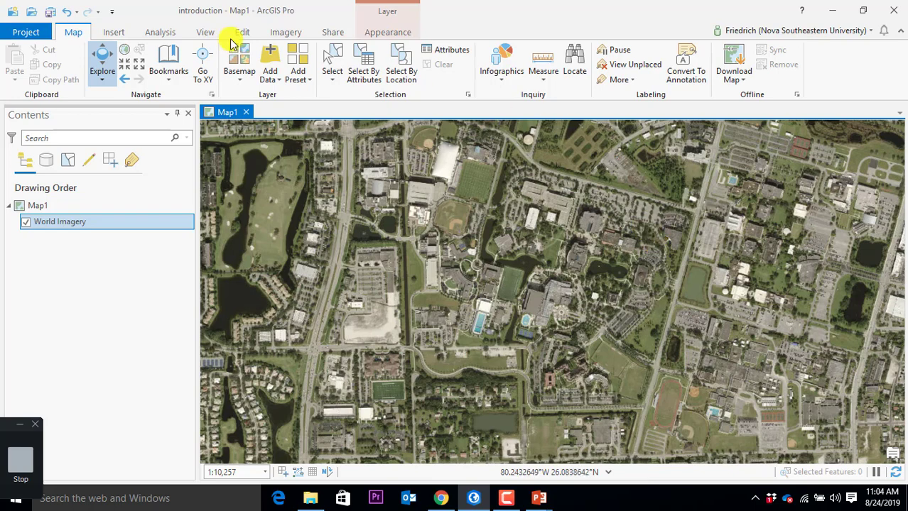
Step: Save the campus view as a new bookmark named 'NSU', then zoom far out past the globe
left_click(170, 75)
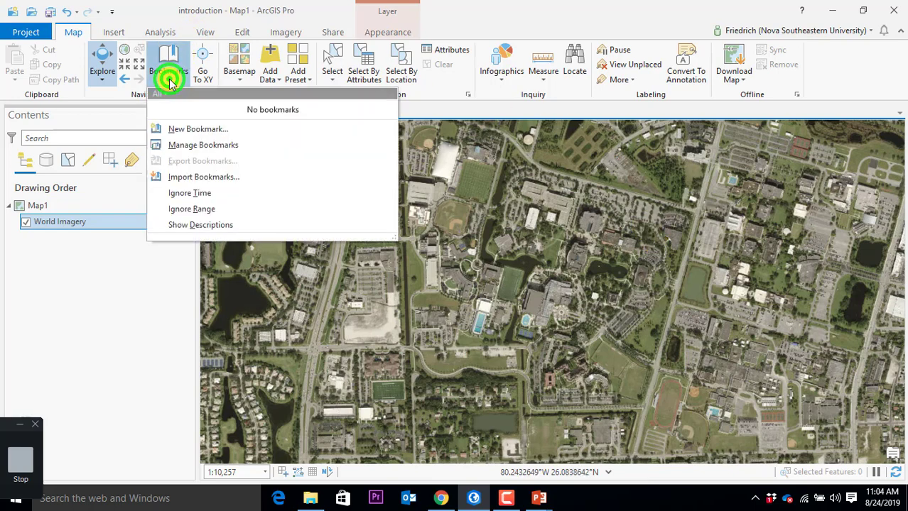
left_click(198, 134)
type("N")
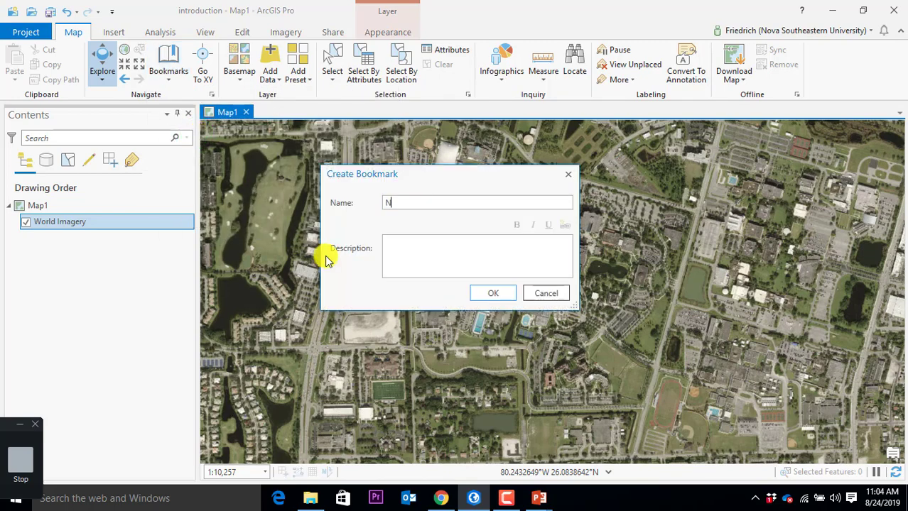
type("SU")
key("Return")
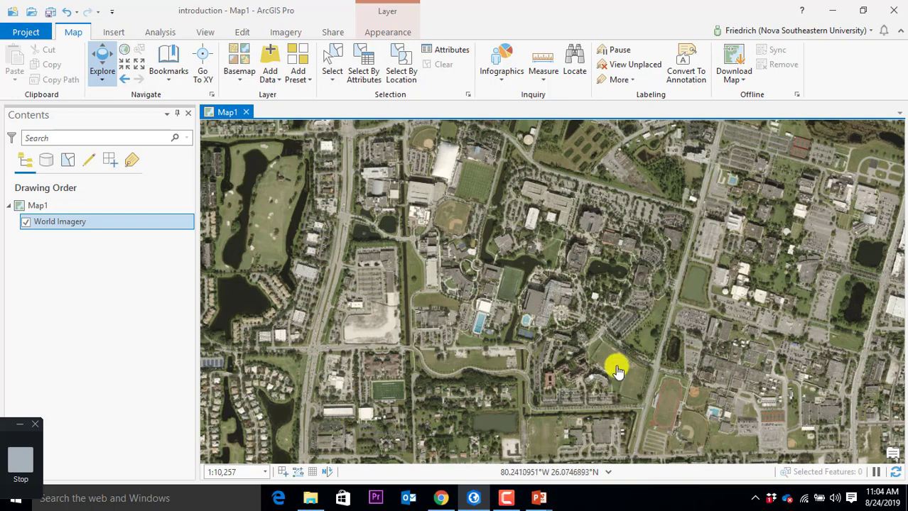
scroll(612, 368, "down", 10)
left_click(686, 362)
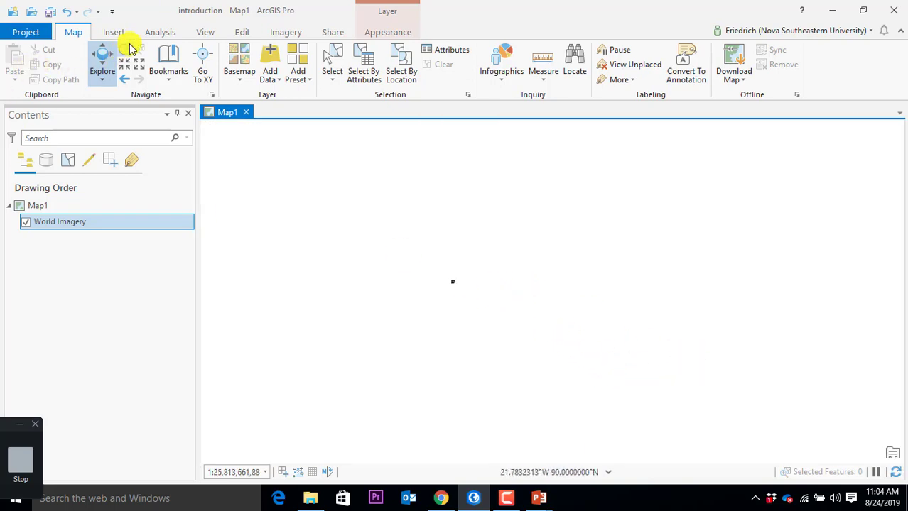
Step: Recall the NSU bookmark to bring Map1 back to the campus at about 1:16,000
left_click(168, 76)
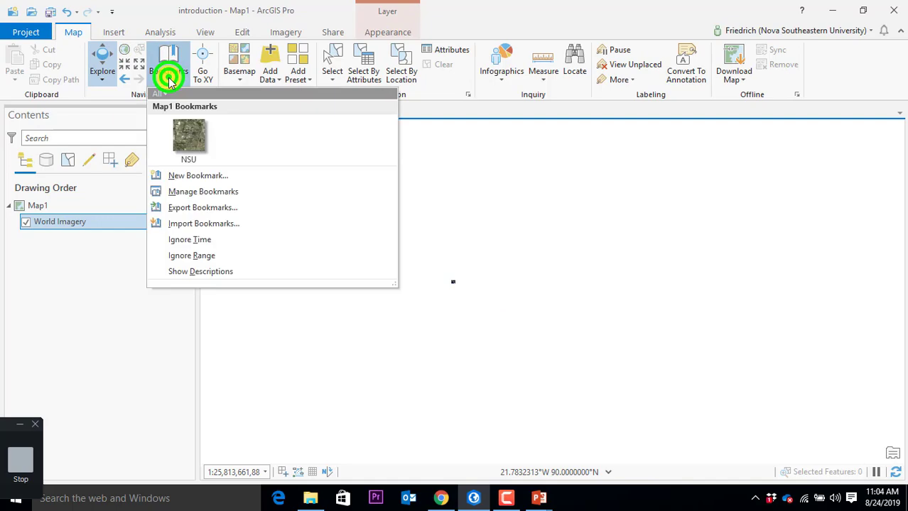
left_click(201, 134)
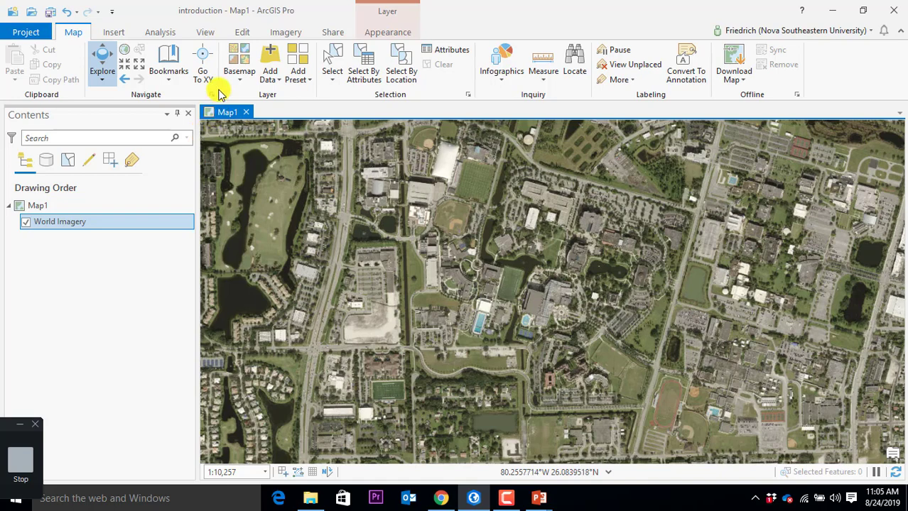
scroll(304, 201, "down", 2)
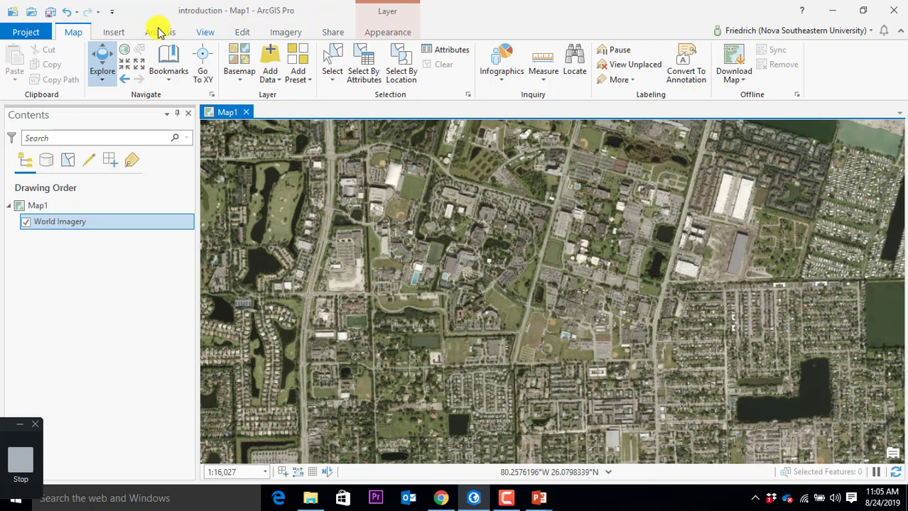
left_click(110, 34)
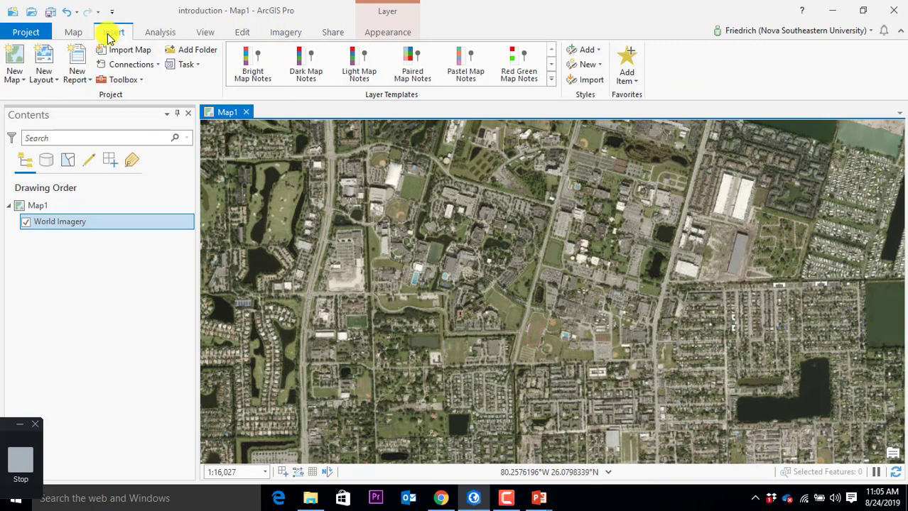
left_click(80, 34)
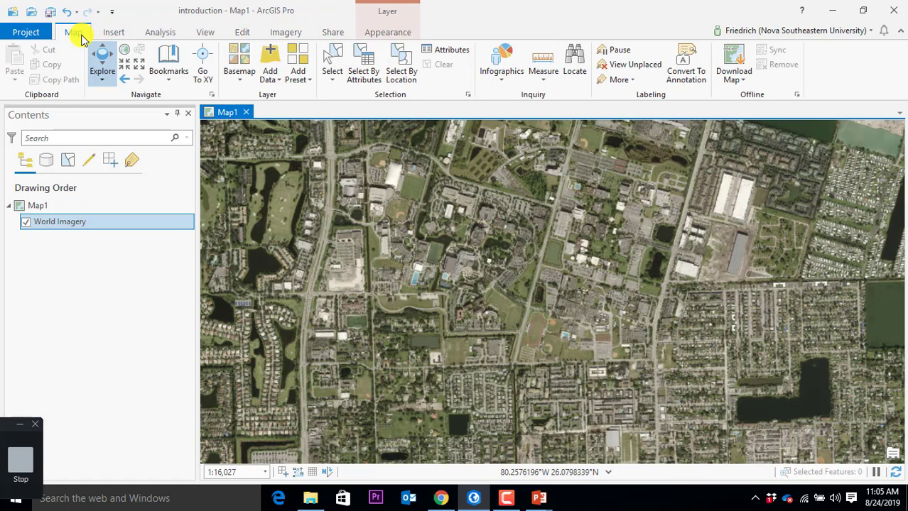
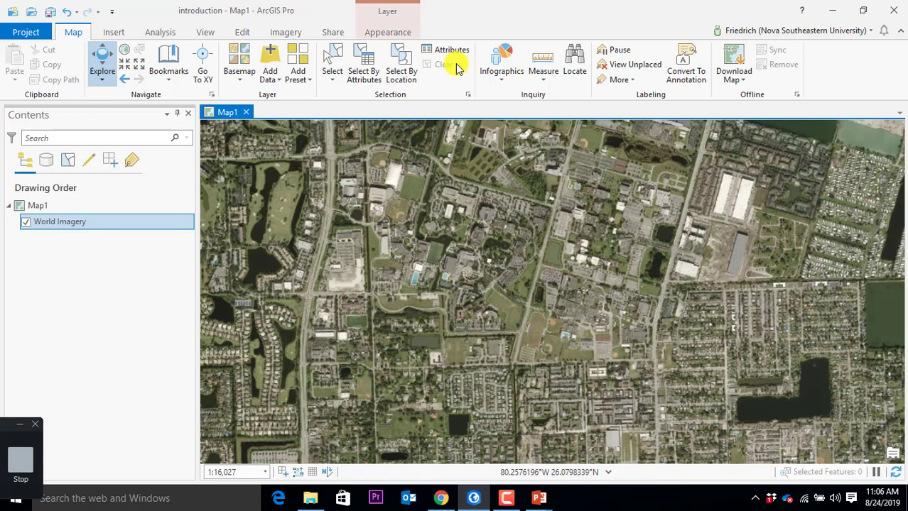
Step: Preview the Insert tab's New Map and New Layout galleries, then show the Analysis commands
left_click(114, 33)
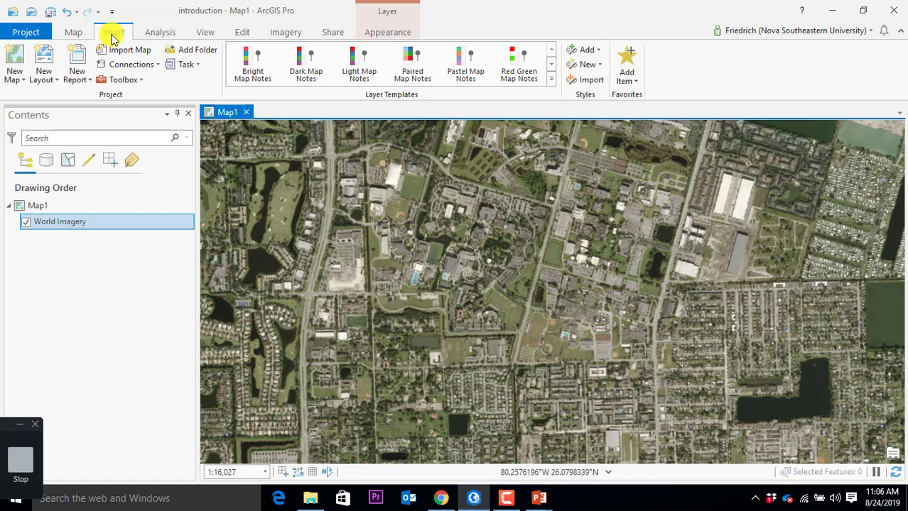
left_click(22, 79)
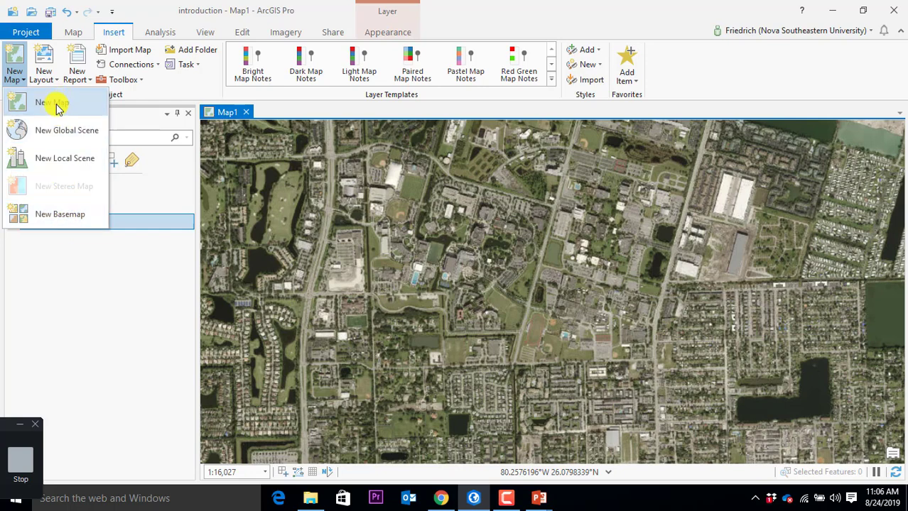
left_click(22, 82)
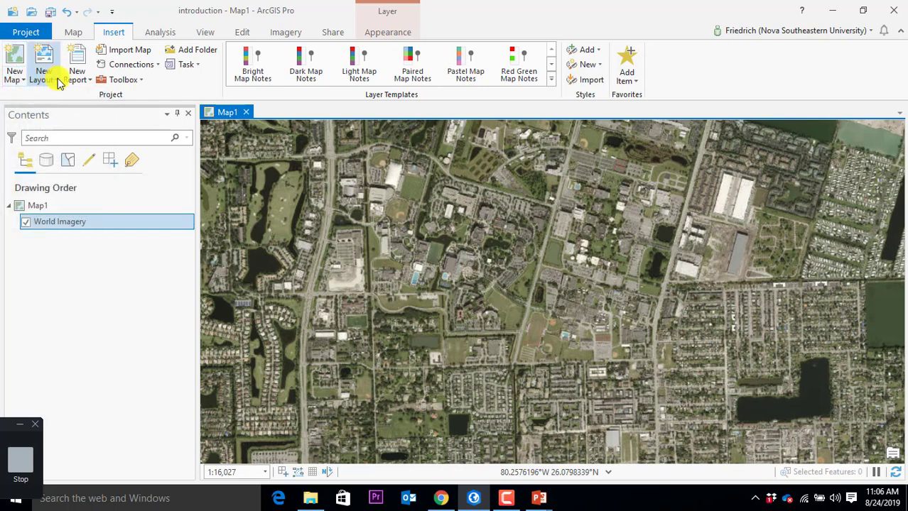
left_click(57, 80)
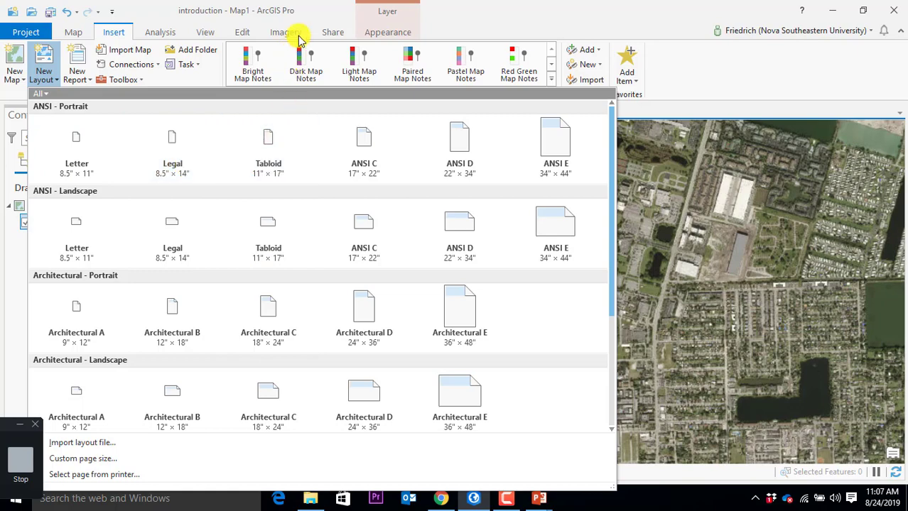
left_click(487, 22)
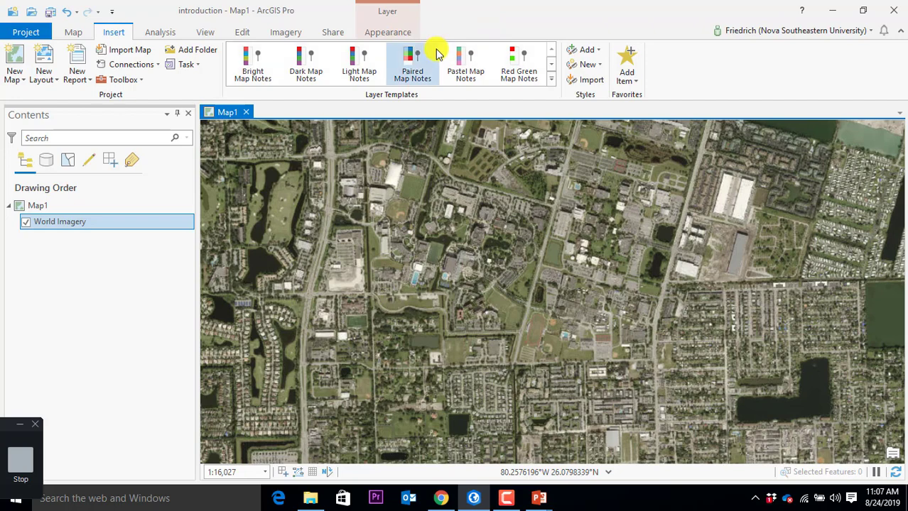
left_click(159, 33)
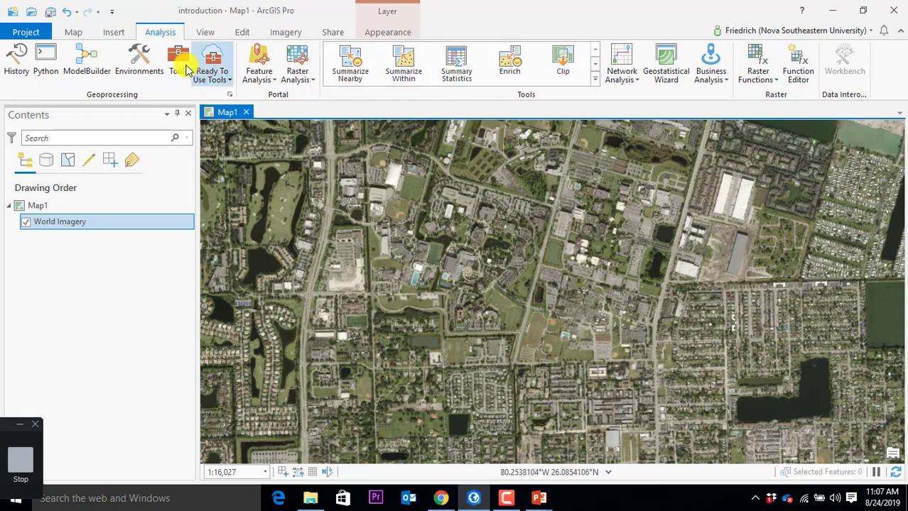
left_click(182, 64)
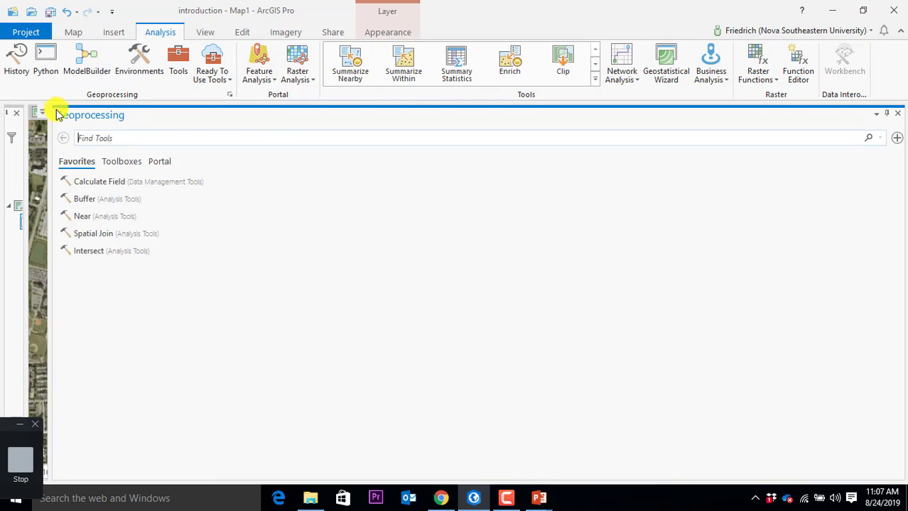
left_click_drag(73, 114, 103, 67)
left_click(153, 112)
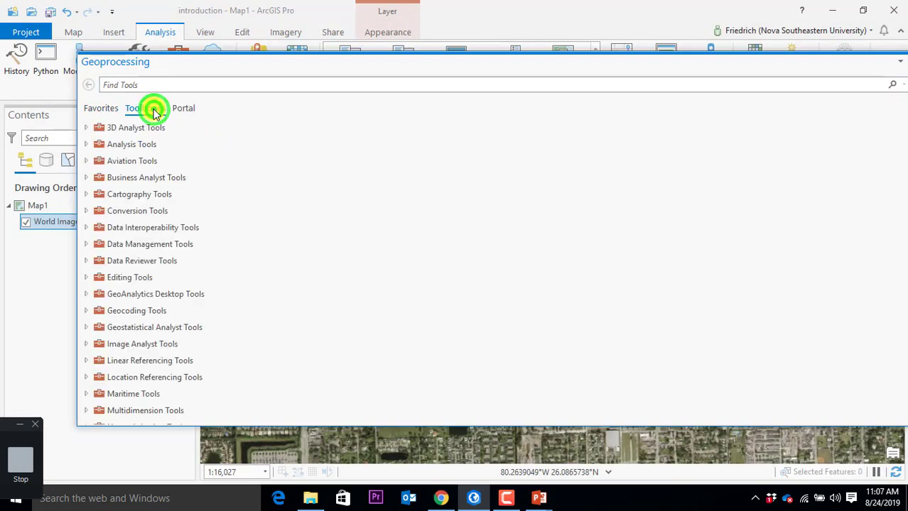
scroll(152, 245, "down", 5)
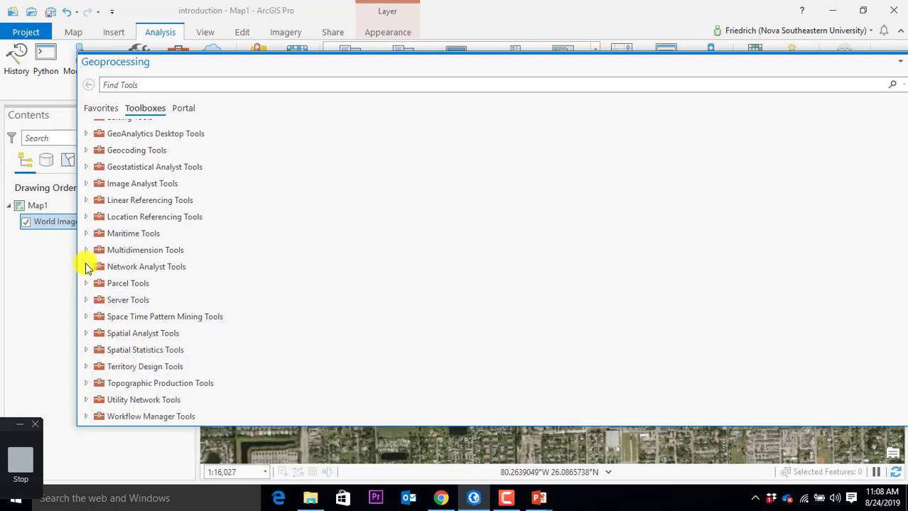
left_click_drag(77, 250, 287, 249)
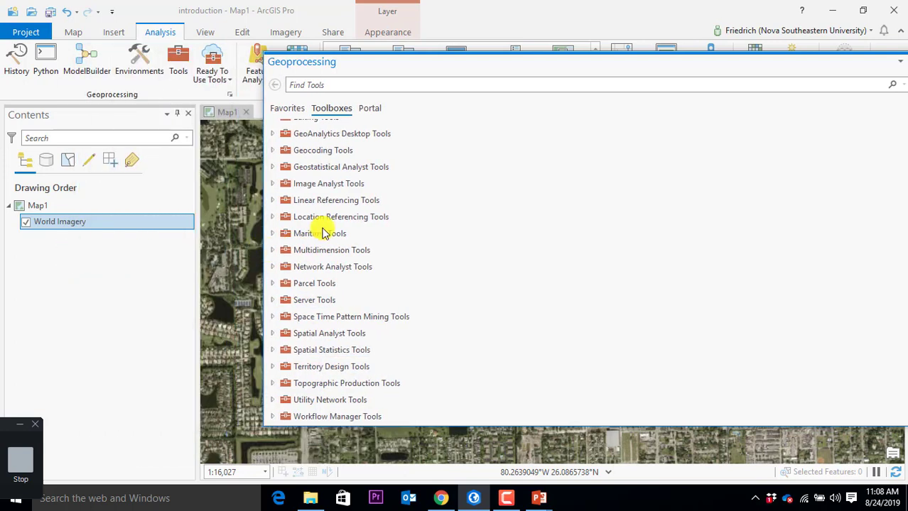
scroll(352, 244, "up", 3)
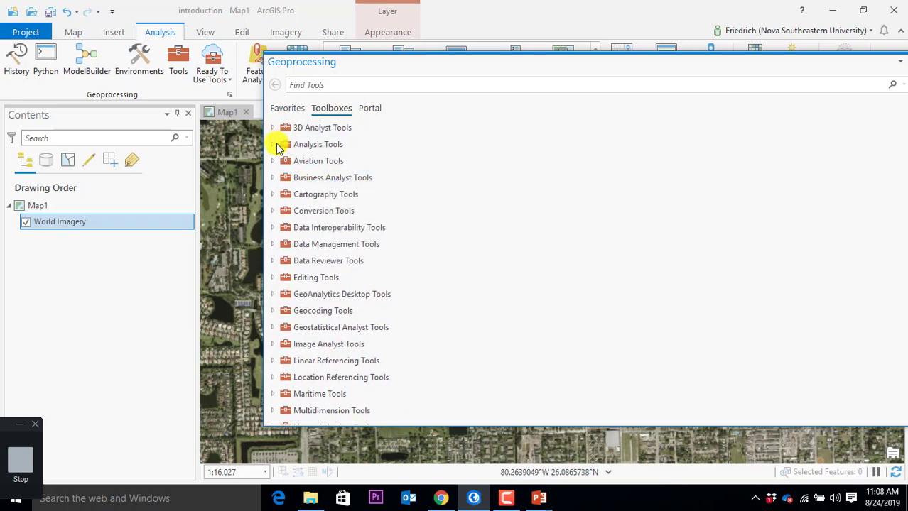
left_click(273, 144)
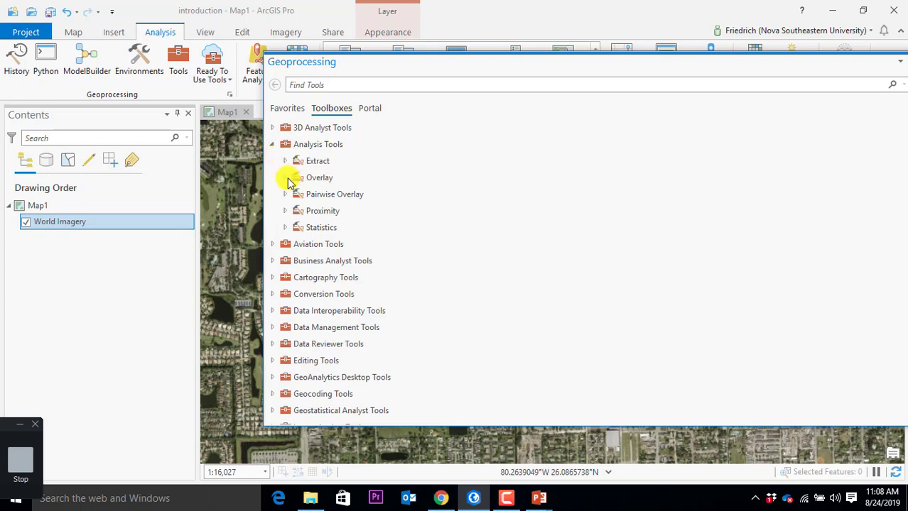
left_click(285, 178)
left_click(285, 161)
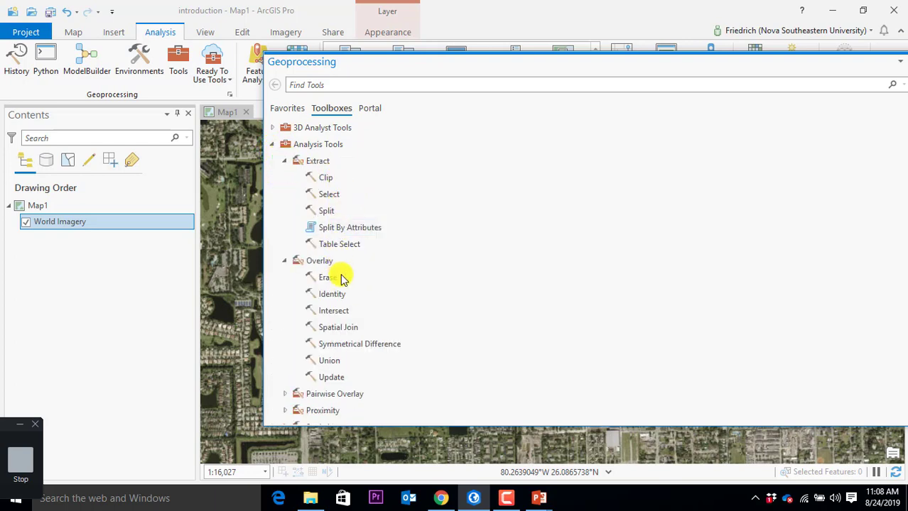
scroll(345, 312, "down", 3)
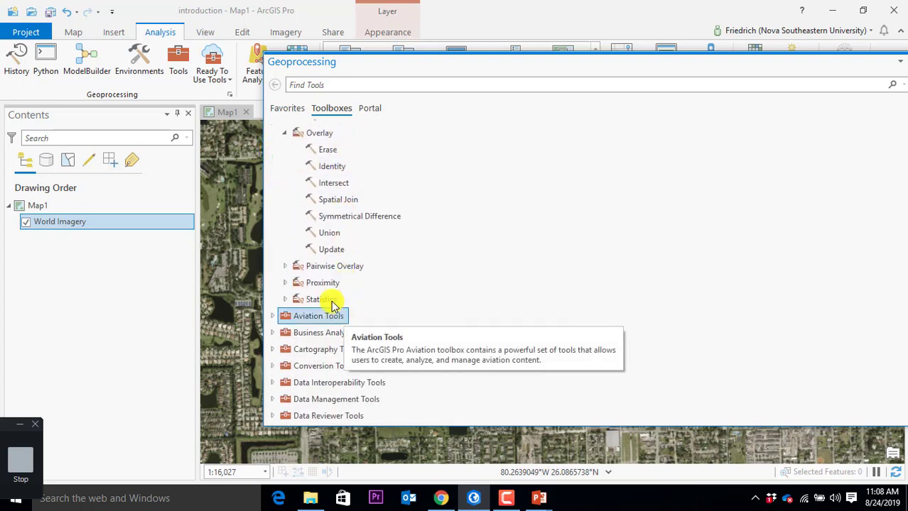
left_click(285, 283)
scroll(350, 298, "down", 2)
scroll(350, 298, "down", 1)
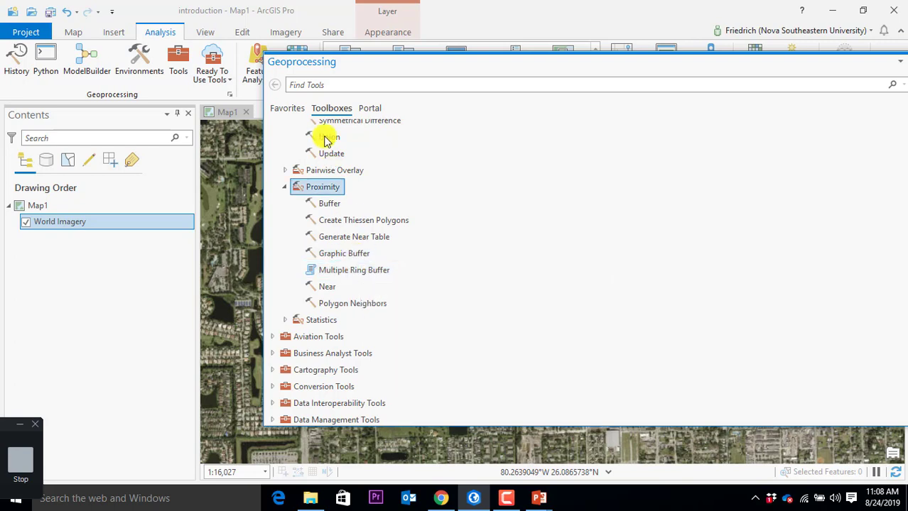
left_click_drag(405, 65, 169, 90)
left_click(682, 81)
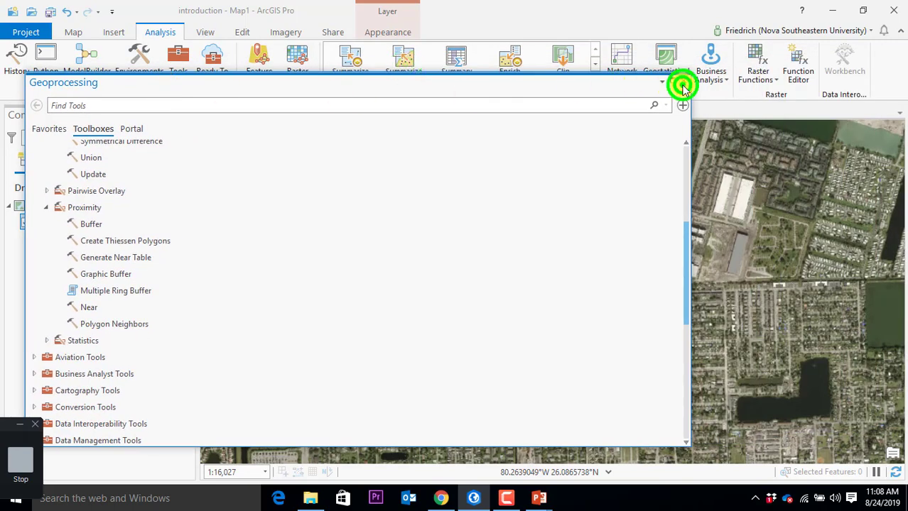
left_click(595, 79)
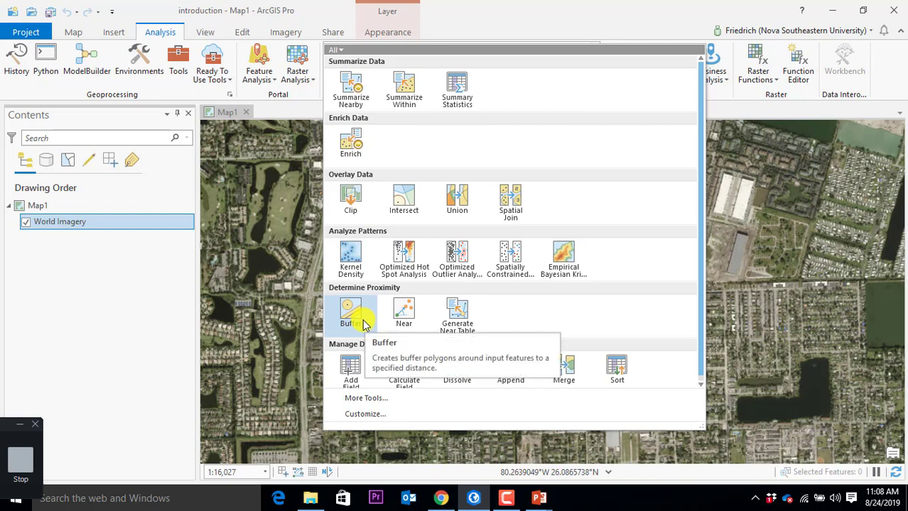
left_click(480, 14)
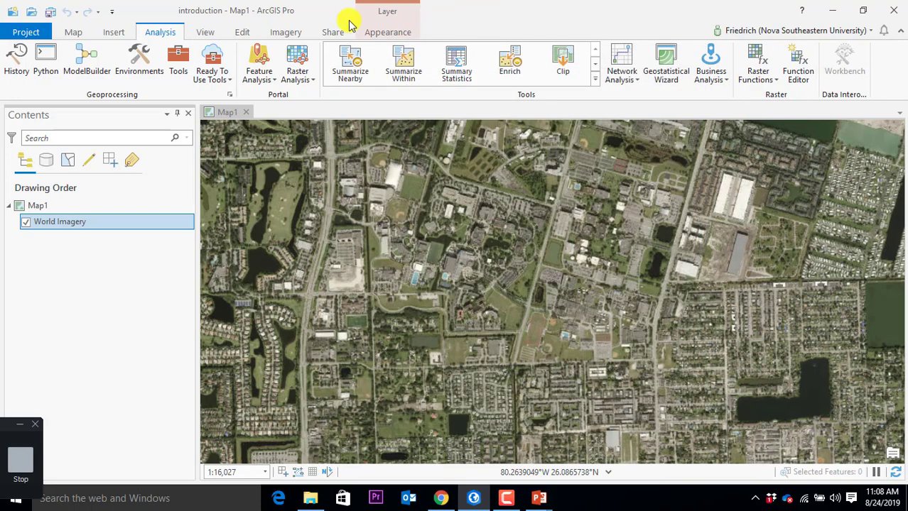
Step: Hide the Contents pane from the View tab, then show it again
left_click(204, 32)
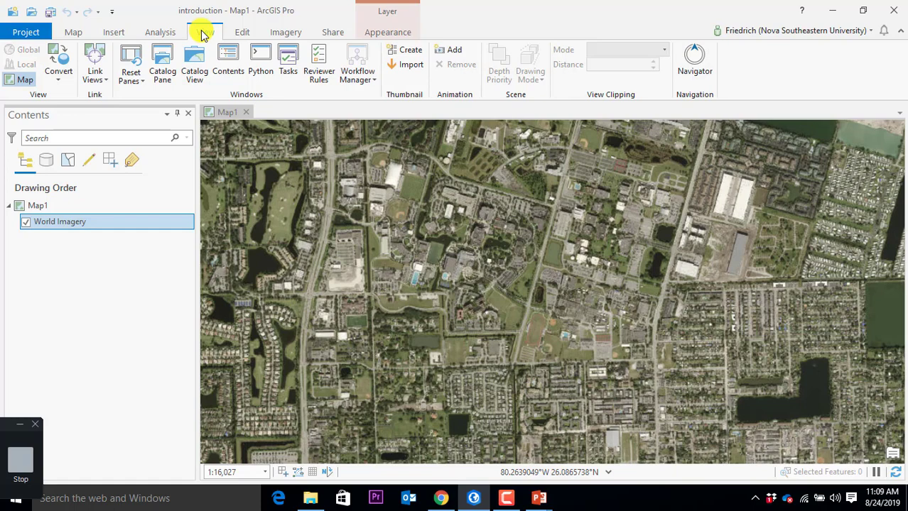
left_click(187, 114)
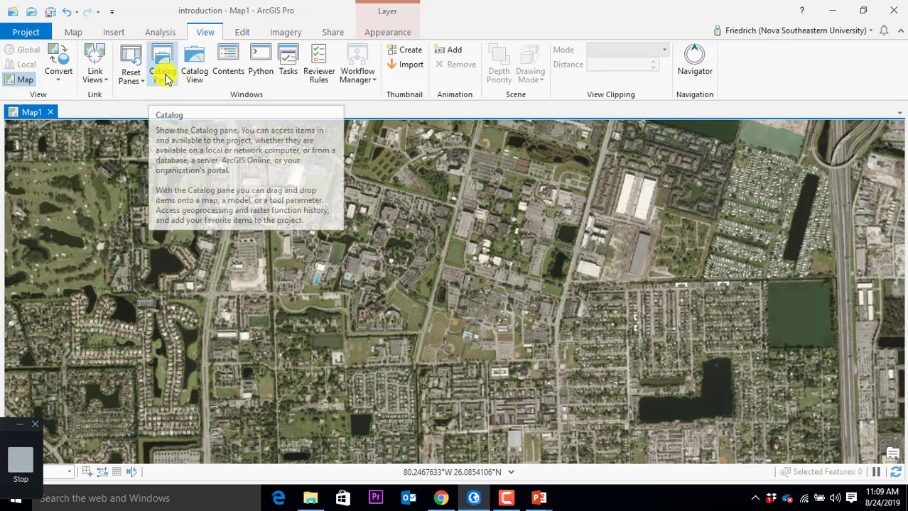
left_click(229, 61)
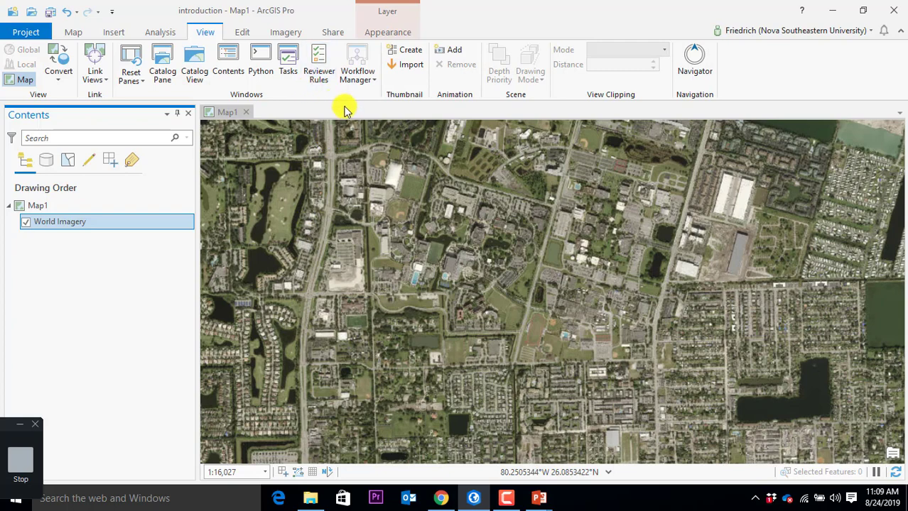
Step: Pan the imagery to center the L-shaped lake and show the Edit commands
left_click(209, 32)
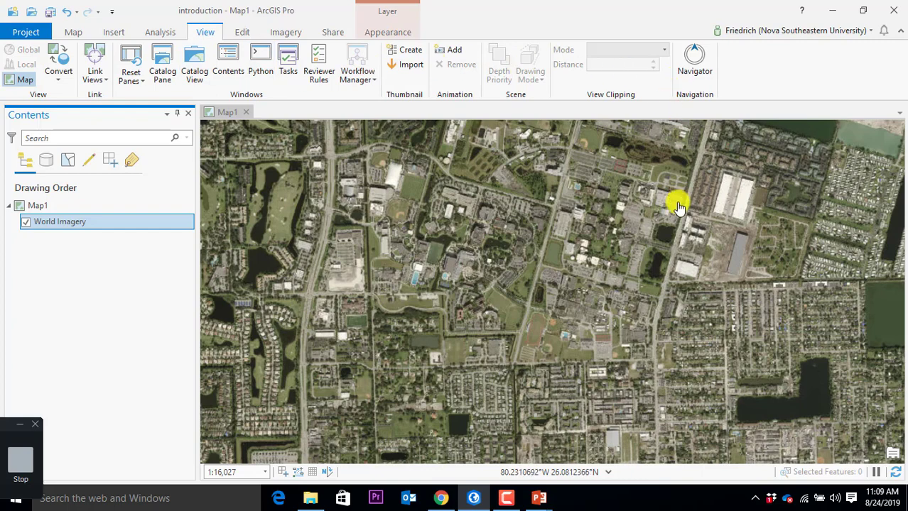
left_click_drag(635, 360, 452, 245)
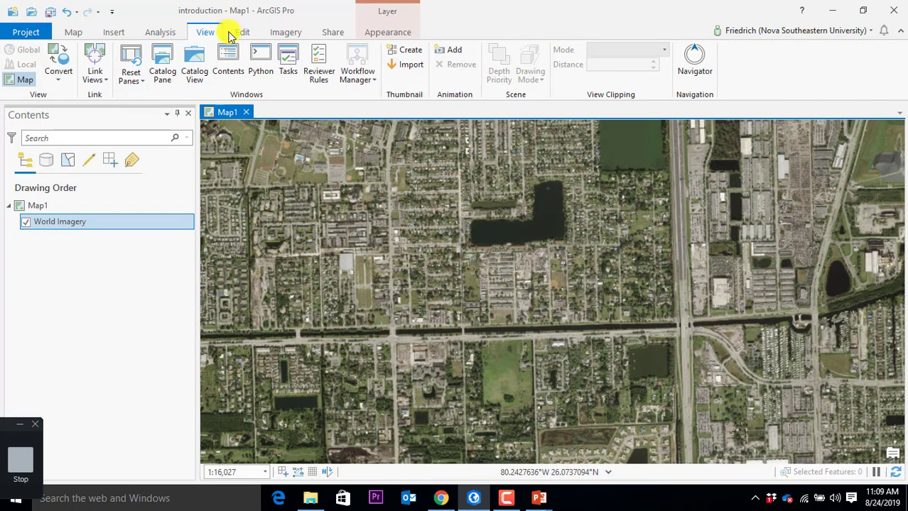
left_click(241, 34)
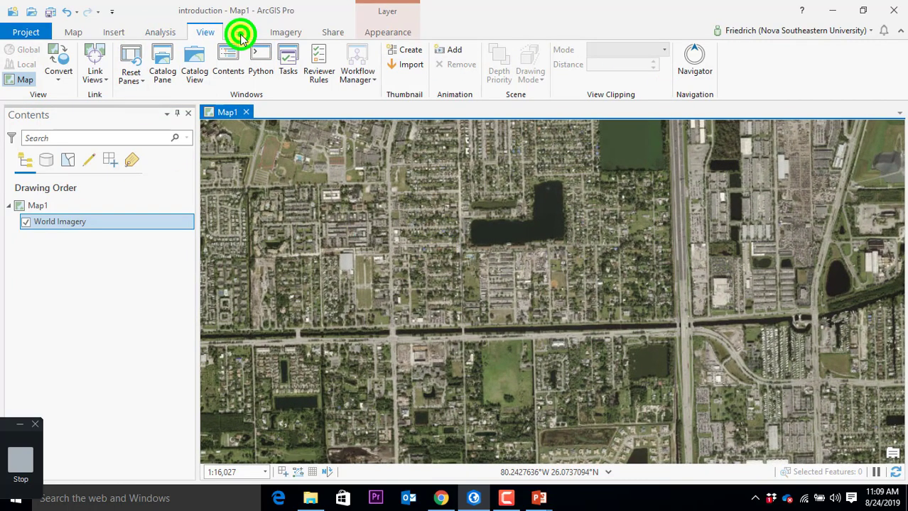
left_click(242, 34)
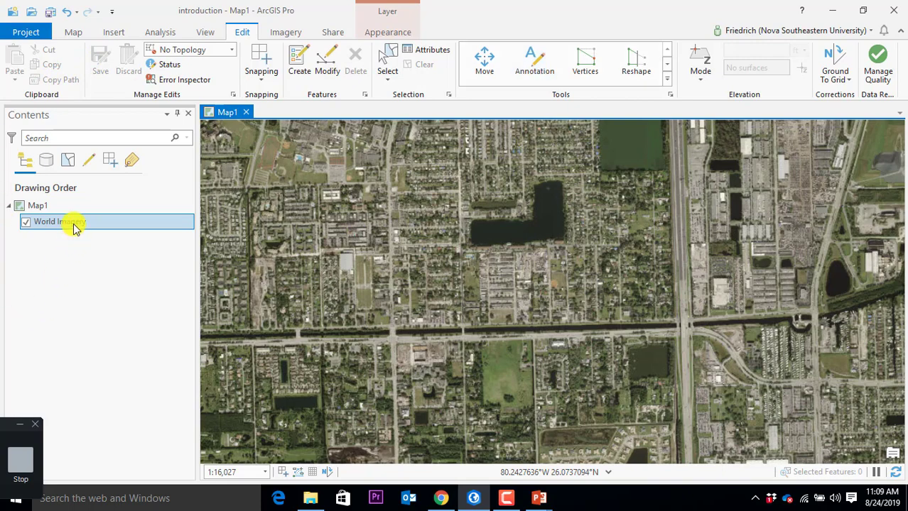
Step: Look over the Imagery and Share tab commands, then switch to Chrome
left_click(287, 32)
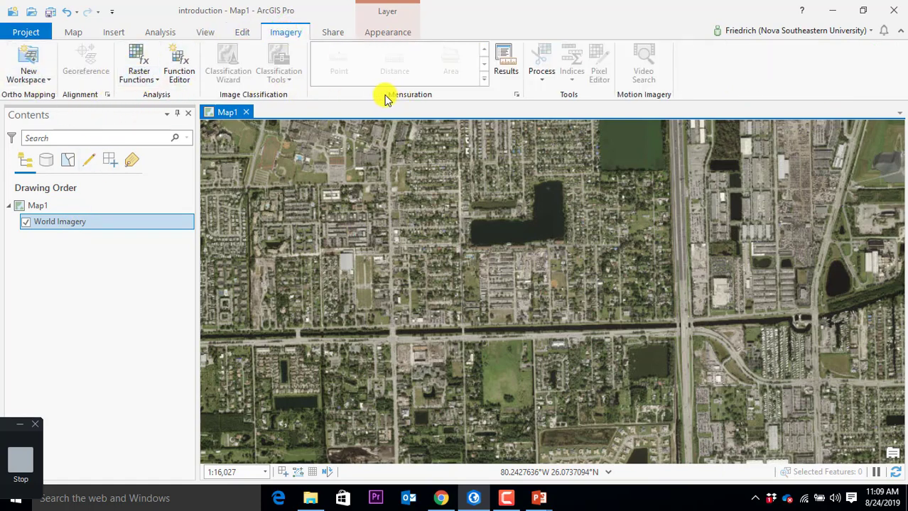
left_click(334, 33)
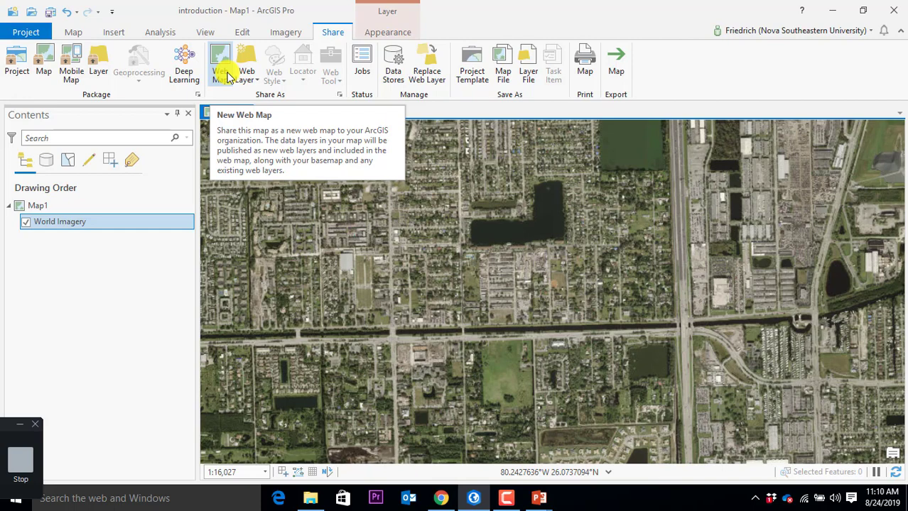
left_click(437, 500)
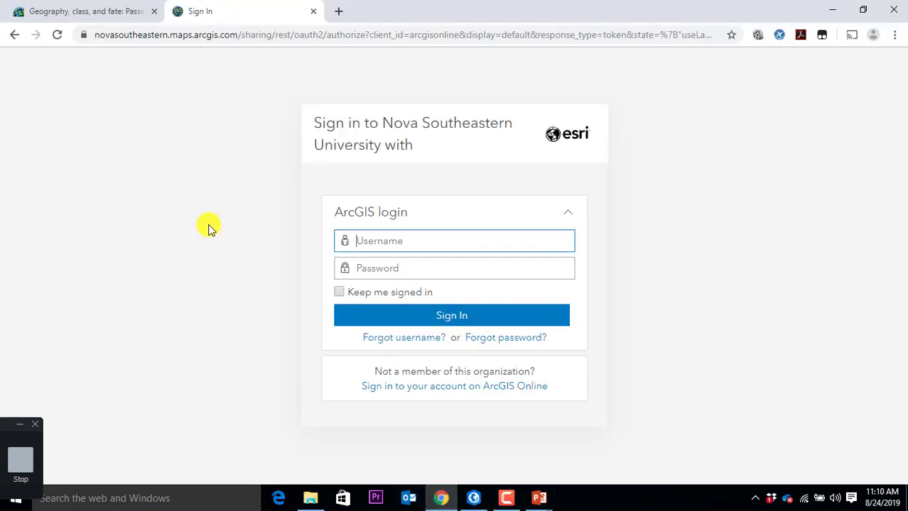
Step: Close the extra browser tab and load arcgis.com in the address bar
left_click(226, 218)
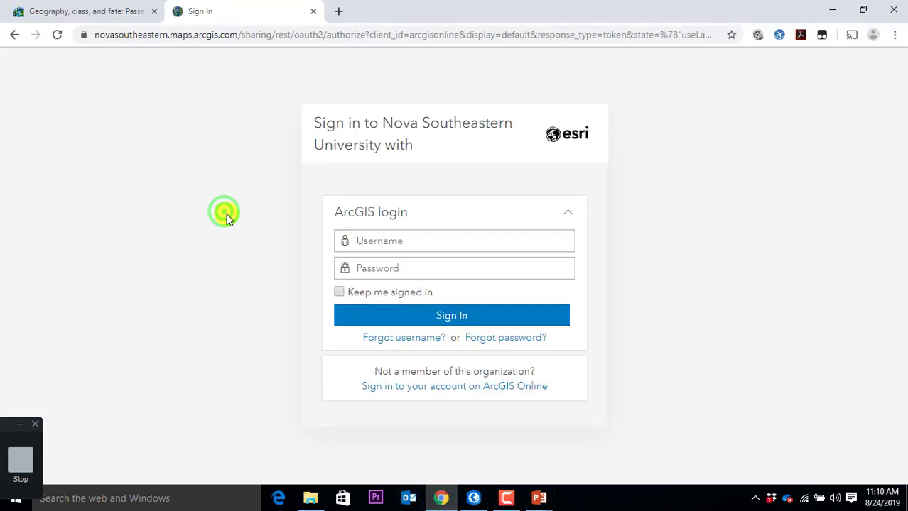
left_click(154, 11)
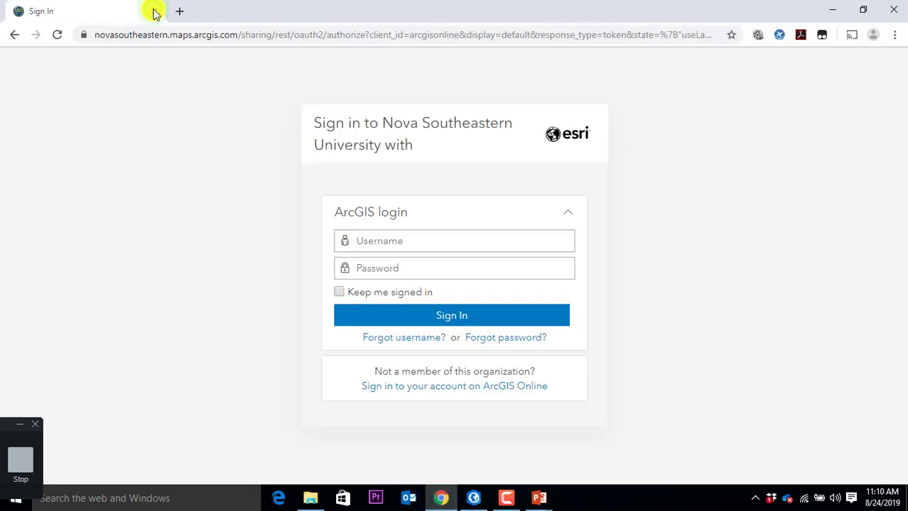
left_click(282, 35)
type("arcgis.com")
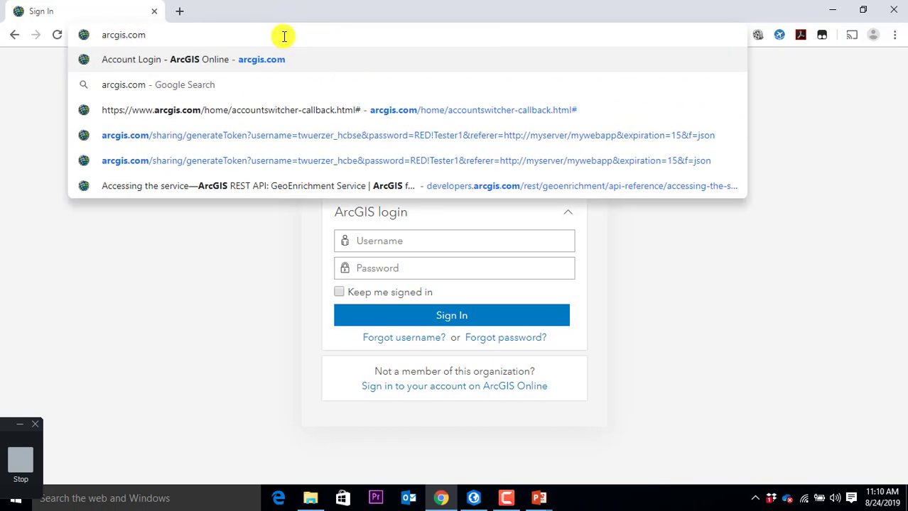
key("Return")
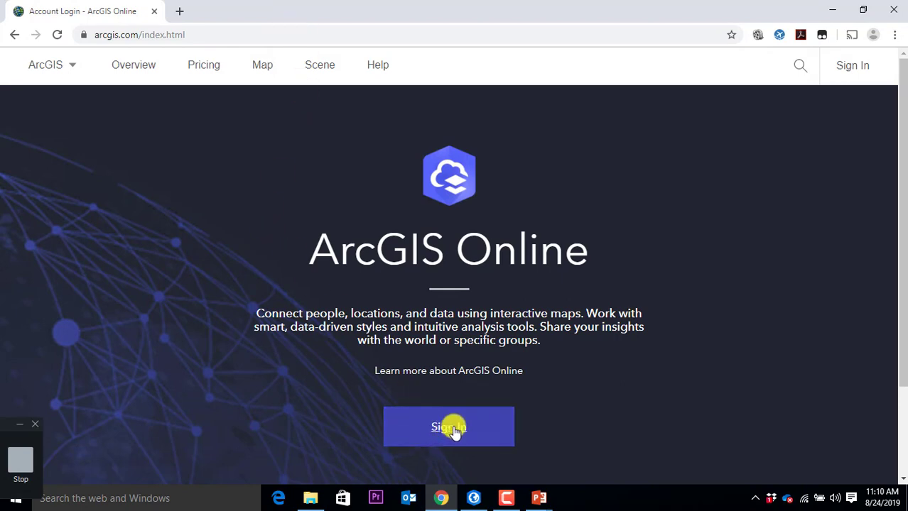
Step: Sign in to ArcGIS Online by entering the account username and password
left_click(454, 429)
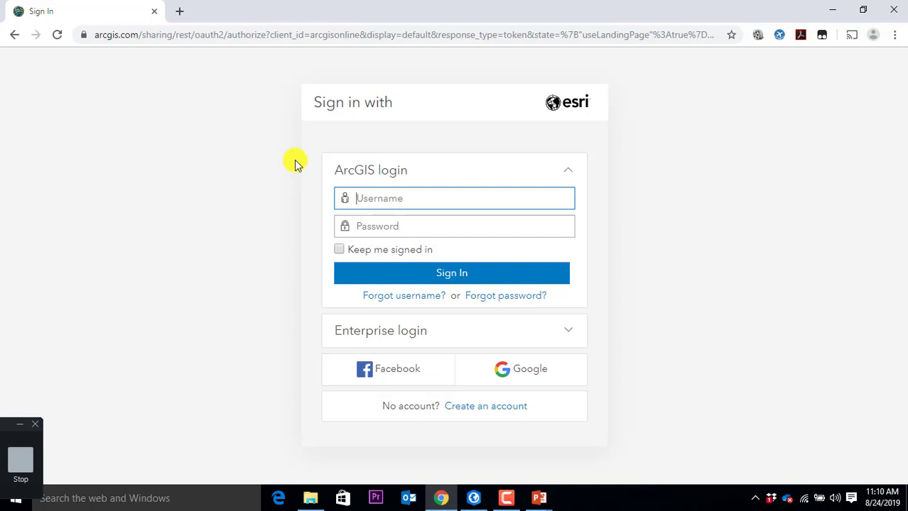
key("Tab")
type("••••••••••")
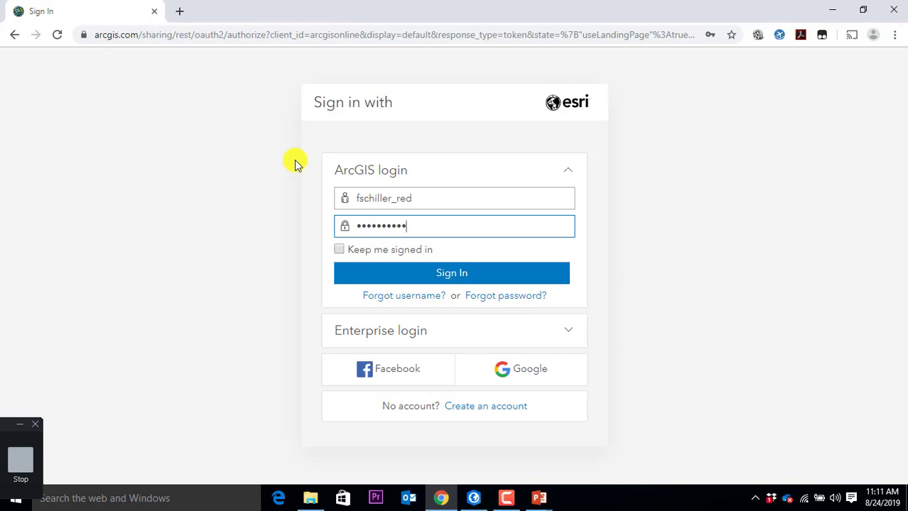
key("Return")
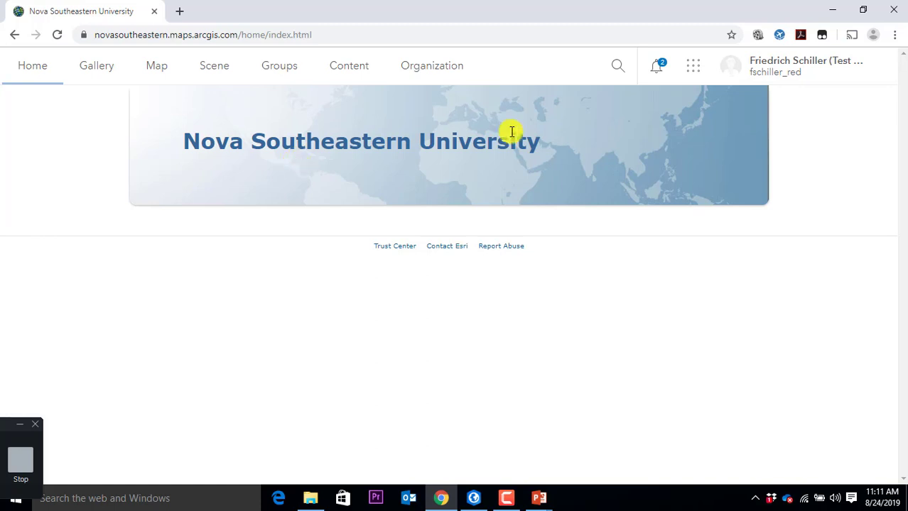
Step: Dismiss all group notifications and scroll through the organization's Gallery item cards
left_click(658, 72)
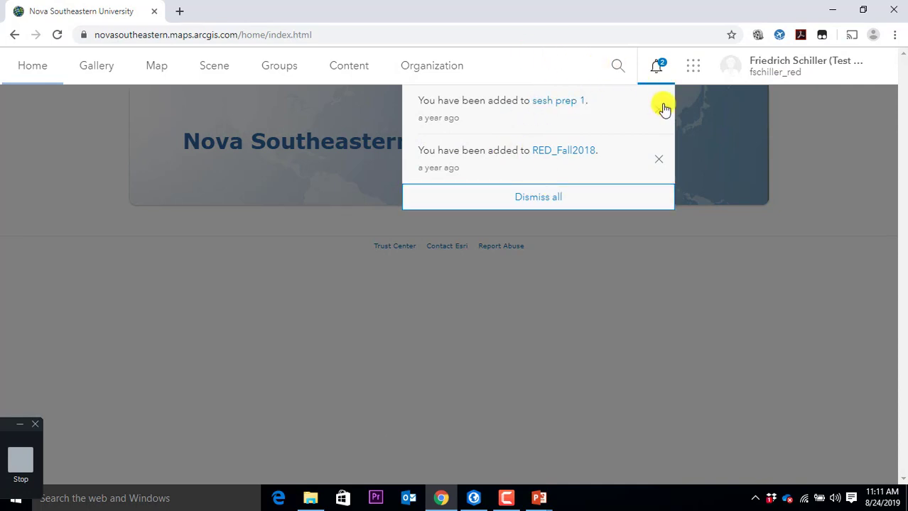
left_click(575, 197)
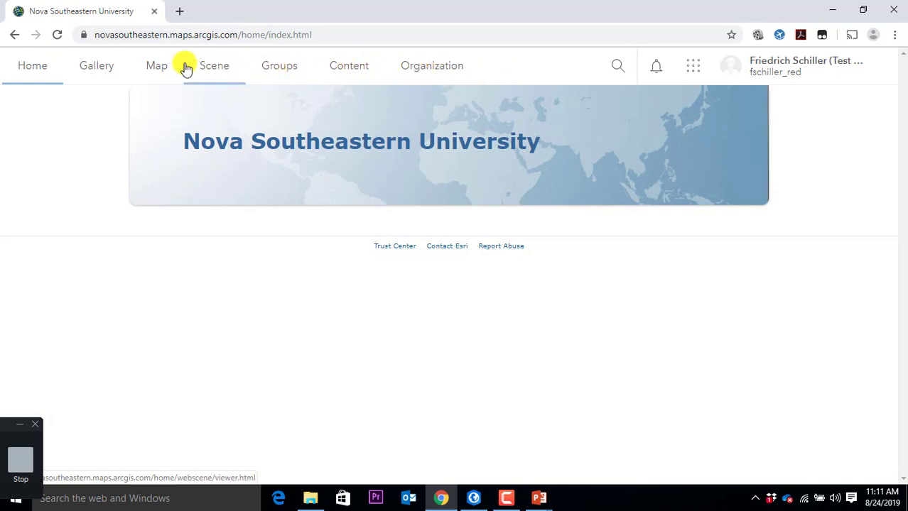
left_click(100, 66)
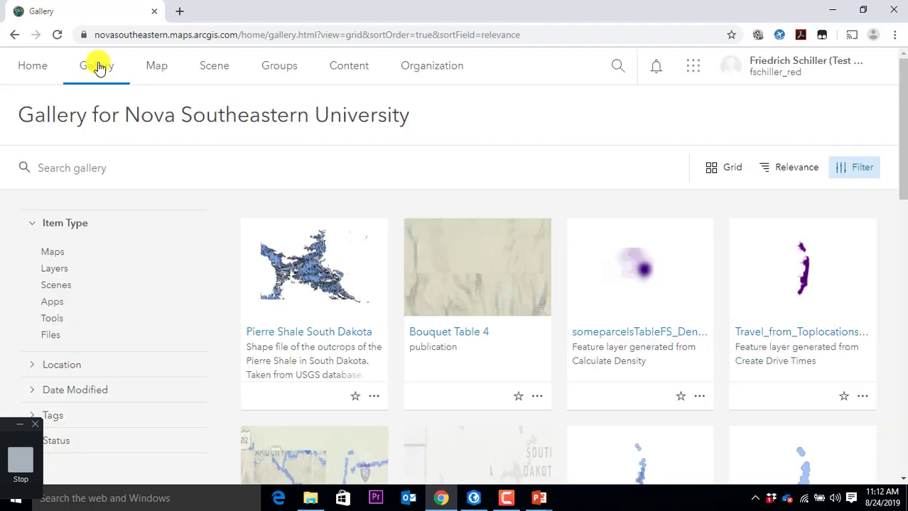
scroll(696, 313, "down", 5)
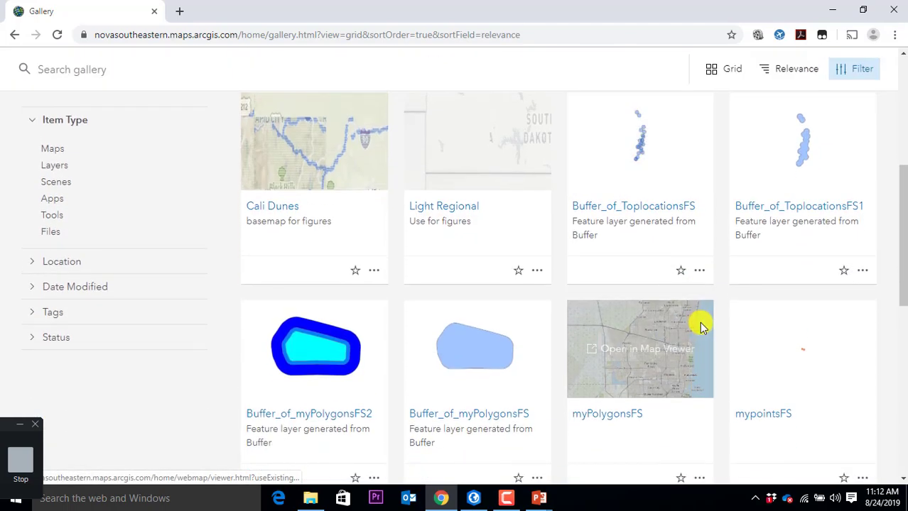
scroll(699, 327, "down", 7)
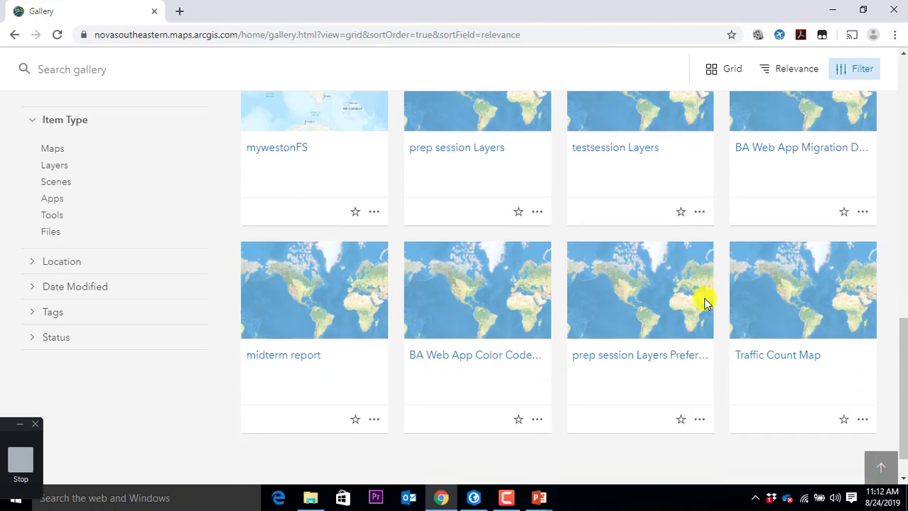
scroll(705, 304, "down", 6)
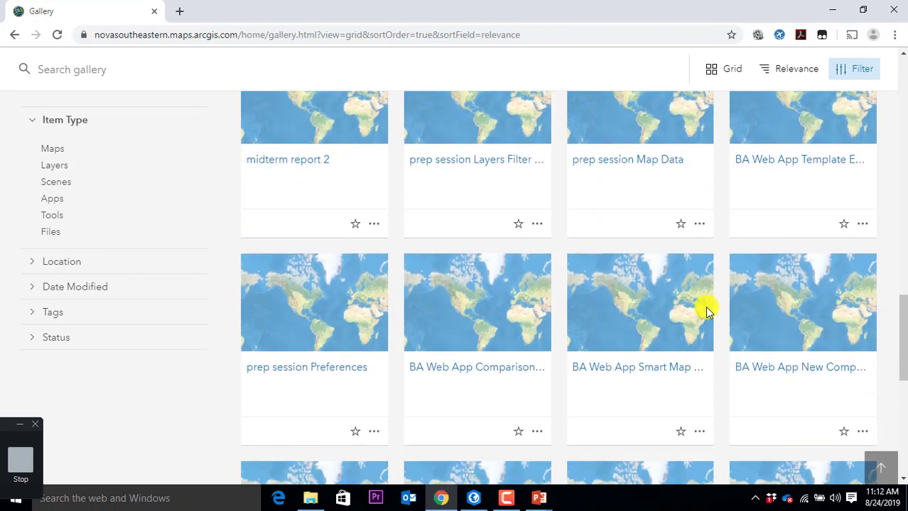
scroll(558, 278, "up", 15)
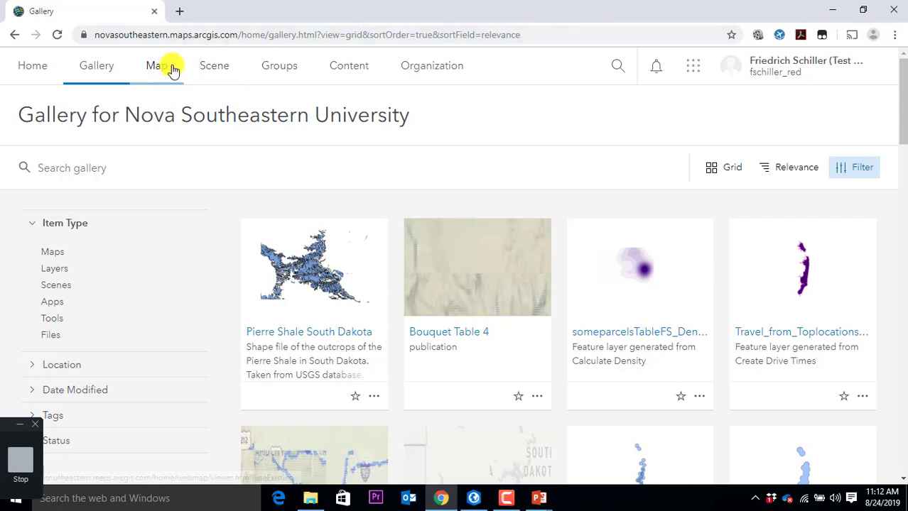
Step: List all 63 items under All My Content, then bring up the app launcher
left_click(353, 67)
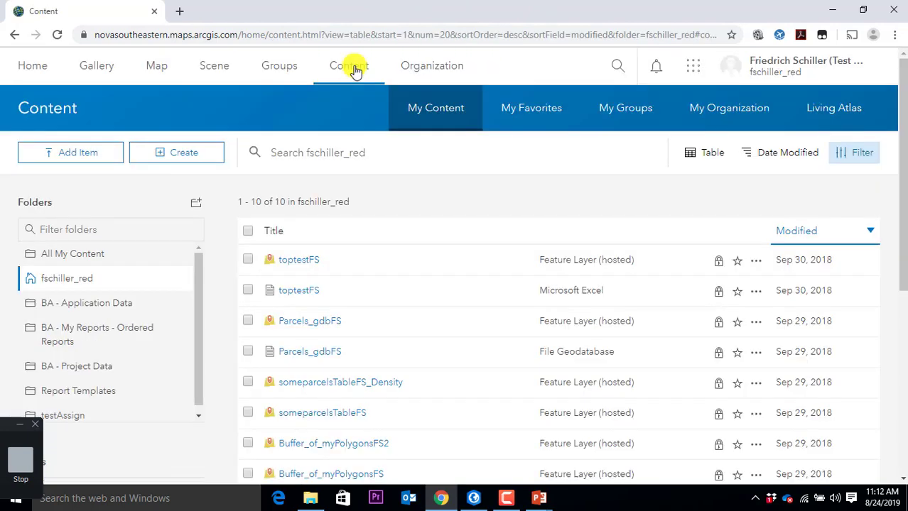
left_click(49, 255)
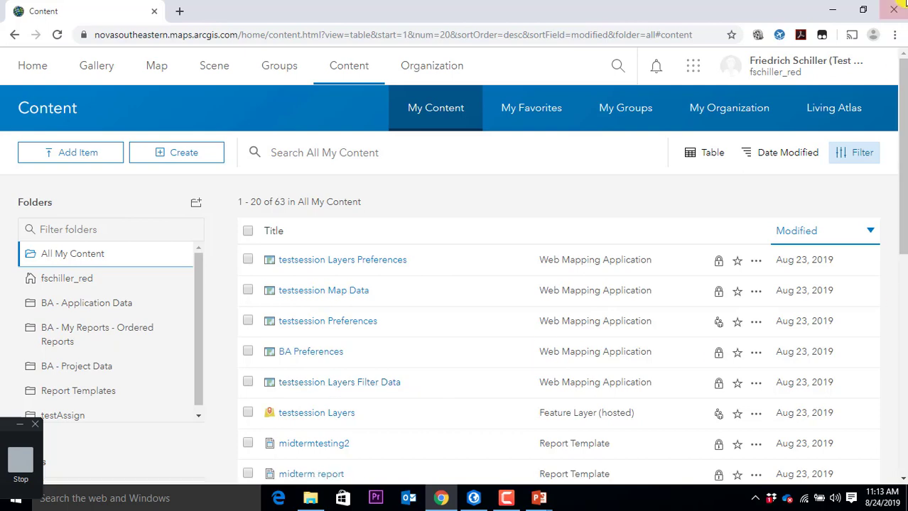
left_click(693, 64)
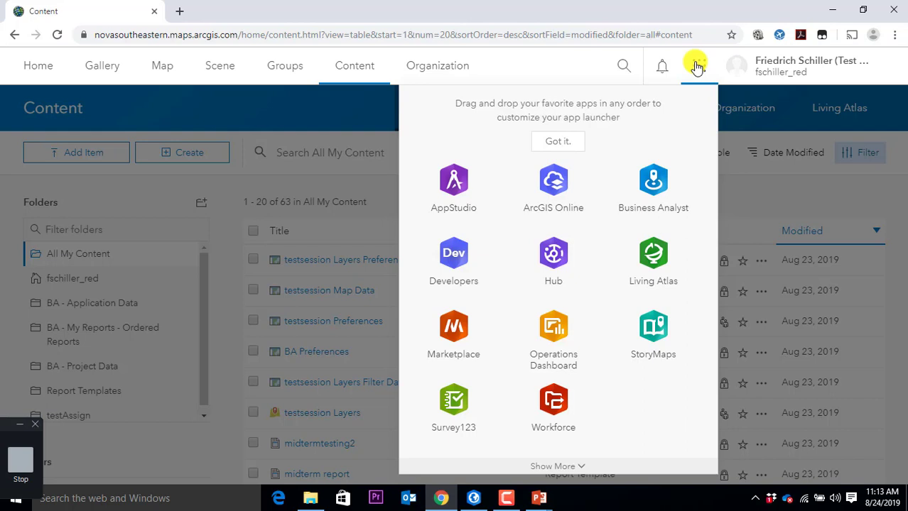
Step: Close the app launcher and start the untitled web map My Map on the Topographic basemap
left_click(721, 8)
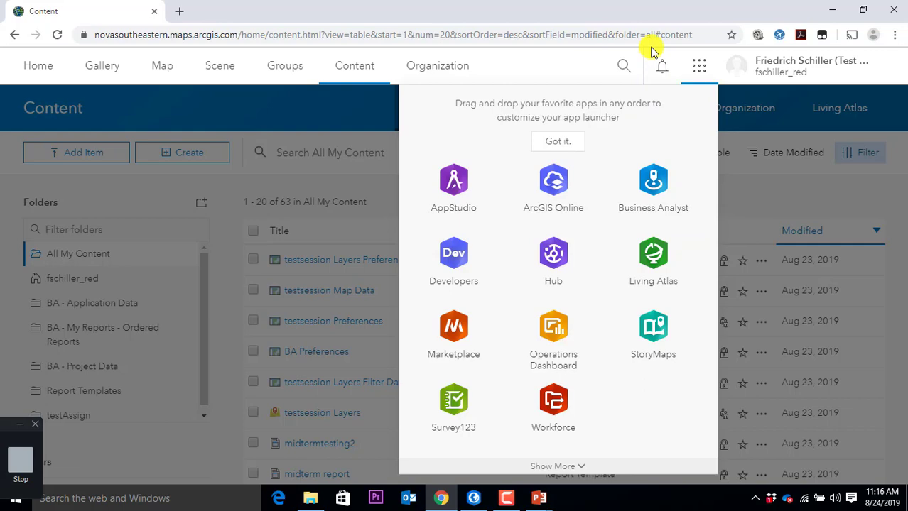
left_click(706, 69)
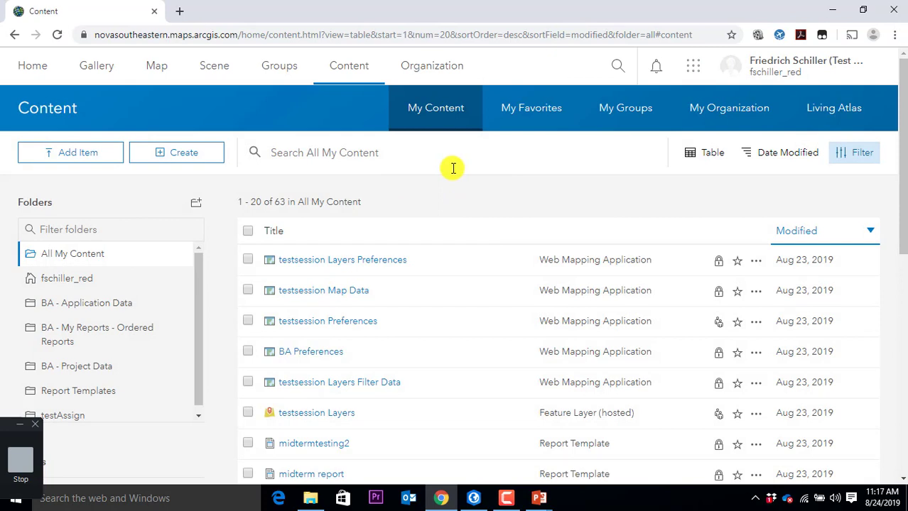
left_click(153, 64)
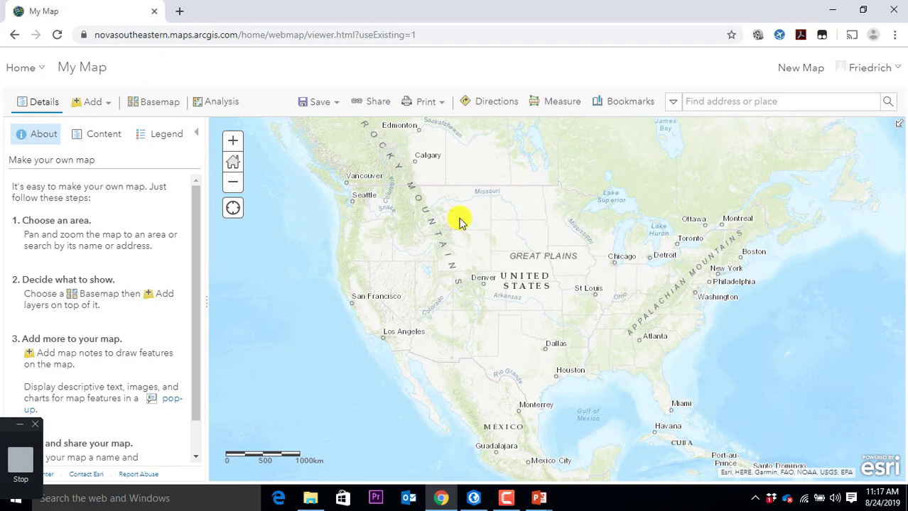
left_click(472, 498)
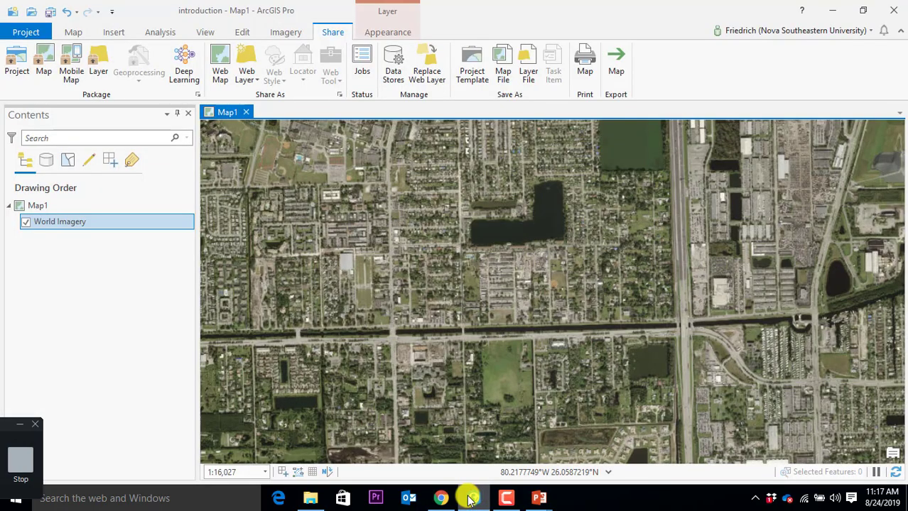
scroll(501, 280, "down", 5)
scroll(506, 284, "down", 10)
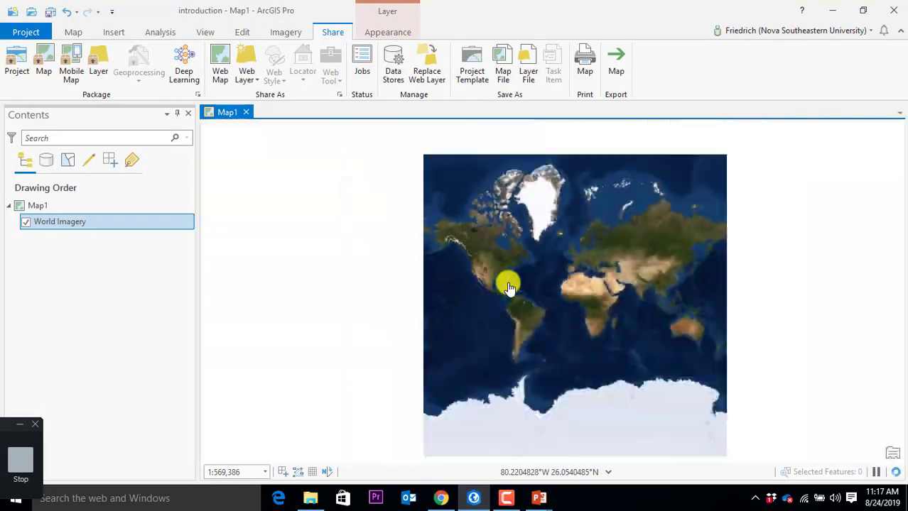
scroll(524, 319, "up", 5)
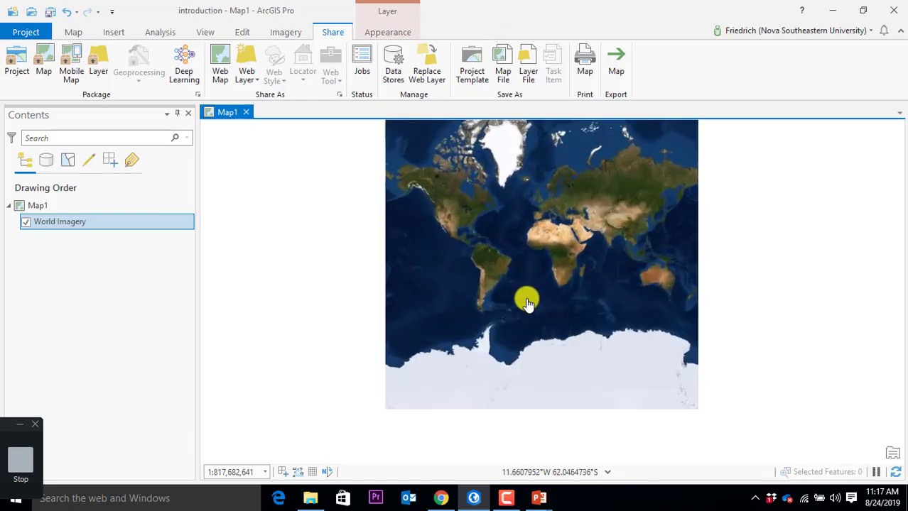
left_click_drag(496, 14, 578, 210)
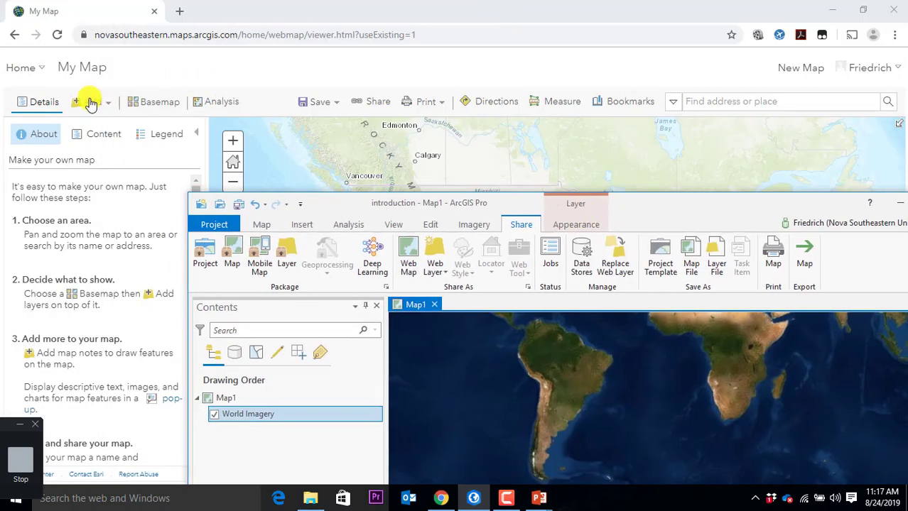
left_click(263, 6)
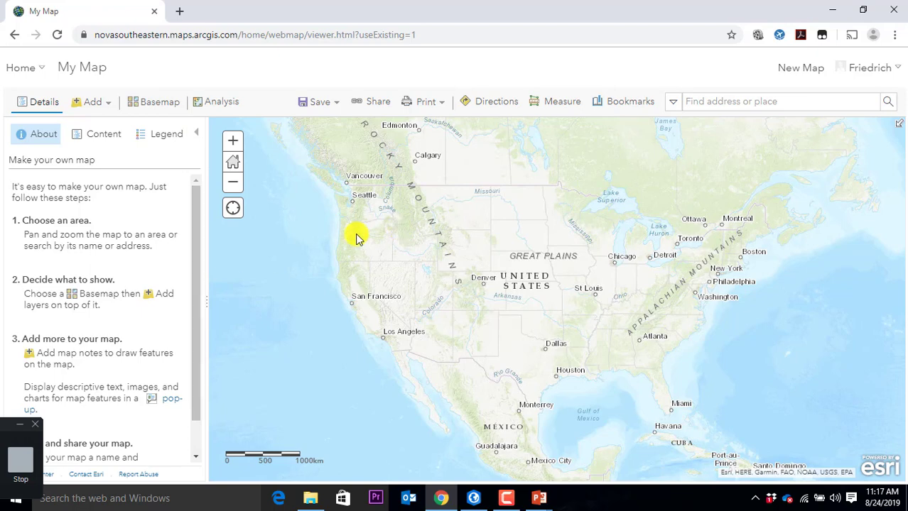
scroll(119, 231, "down", 1)
left_click(51, 139)
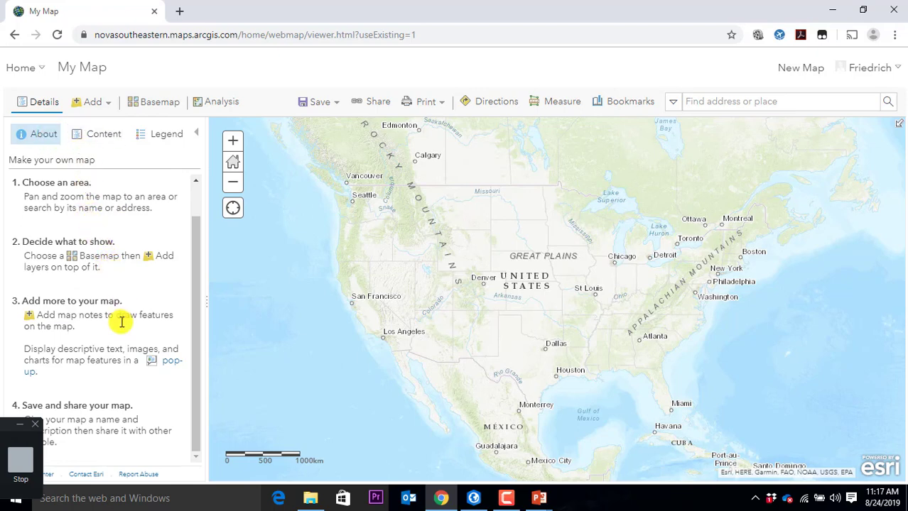
scroll(121, 318, "up", 1)
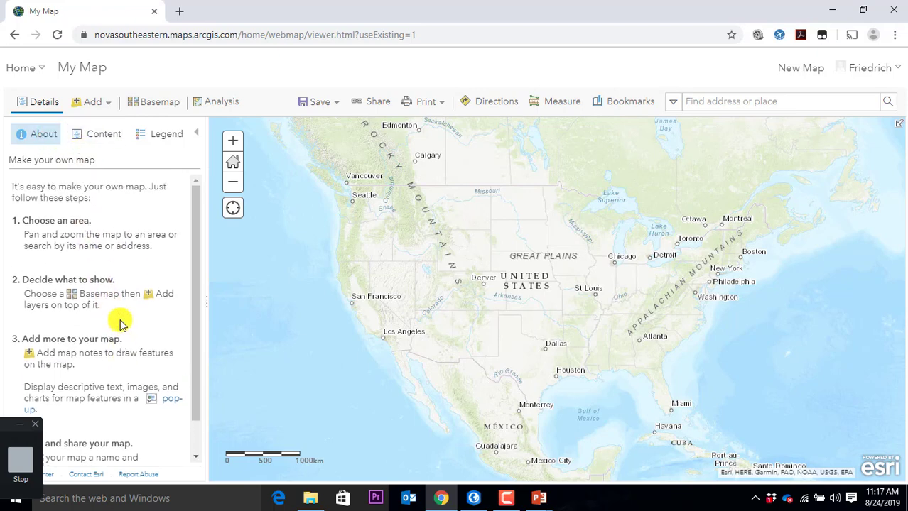
Step: Show the map's layers, pan around the world, then restore the default North America extent
left_click(87, 135)
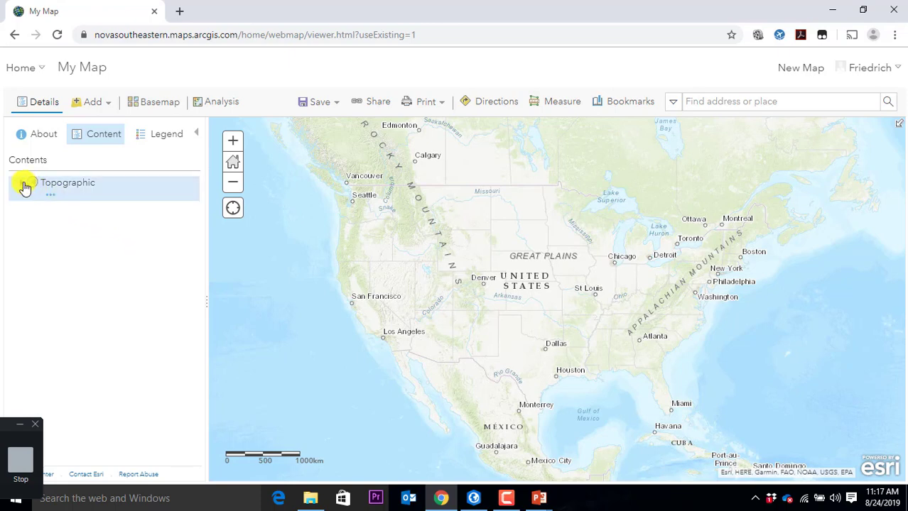
left_click_drag(780, 337, 568, 263)
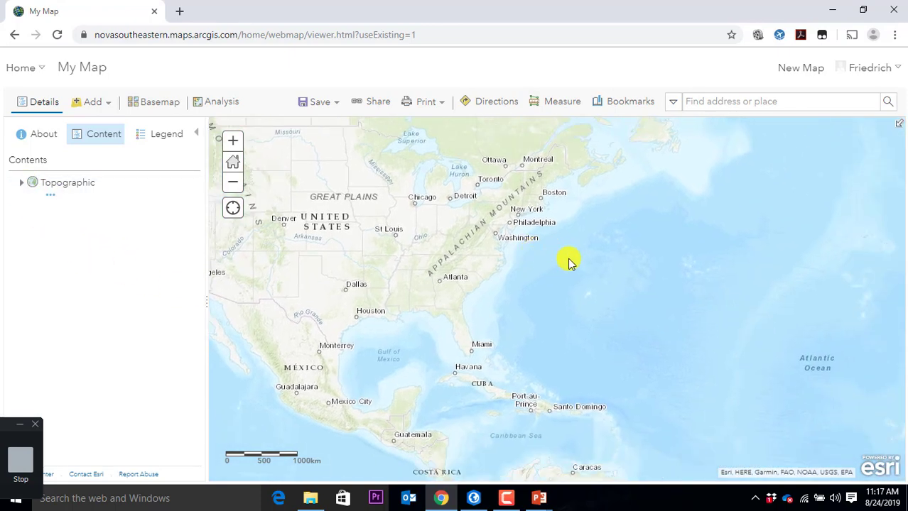
scroll(568, 263, "down", 4)
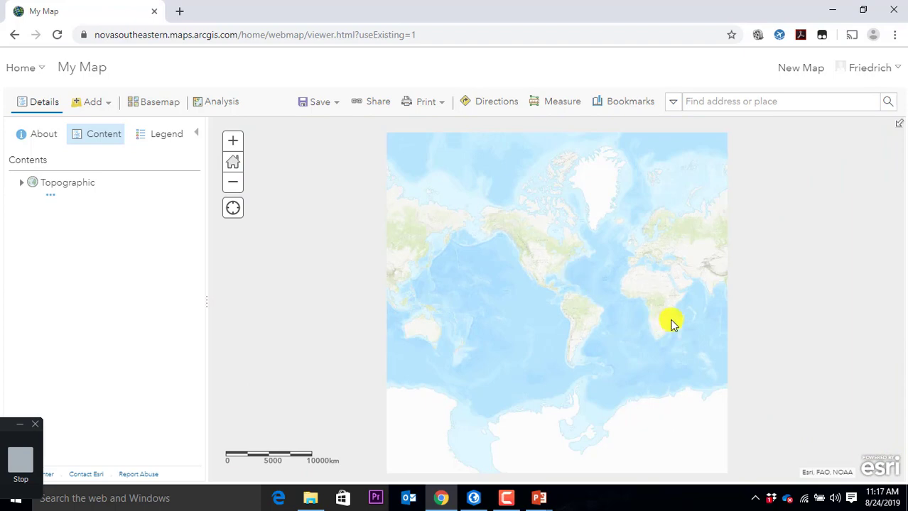
left_click_drag(673, 324, 543, 266)
left_click_drag(628, 235, 450, 229)
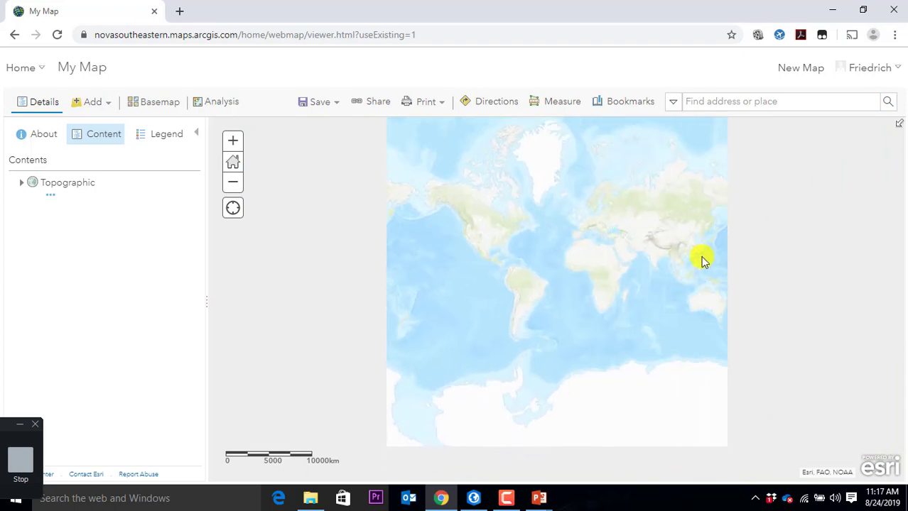
left_click_drag(702, 260, 605, 252)
left_click_drag(681, 250, 530, 244)
left_click_drag(661, 235, 525, 237)
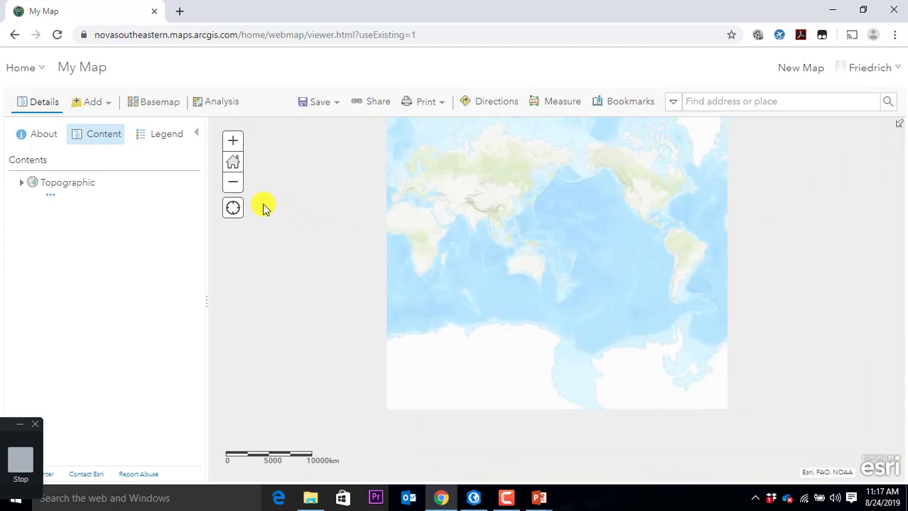
left_click(229, 163)
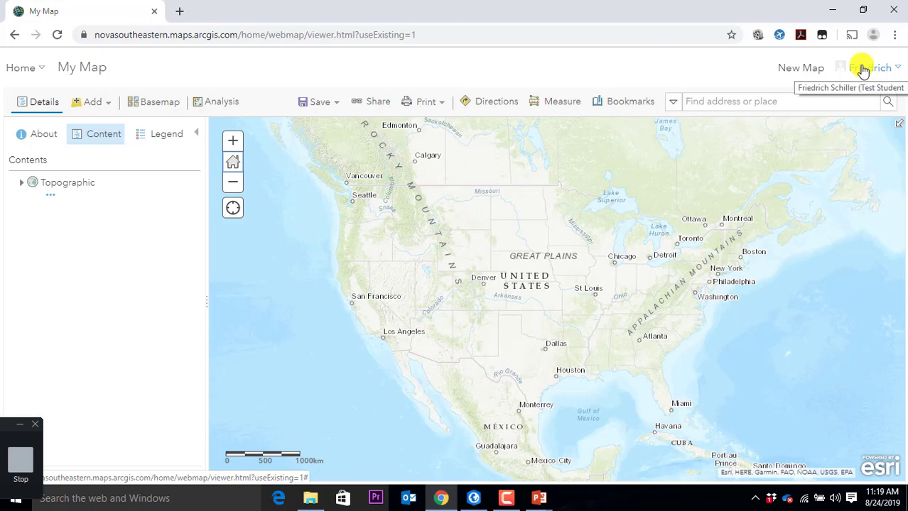
Step: Open My Profile from the account menu and scroll through the profile details
left_click(899, 74)
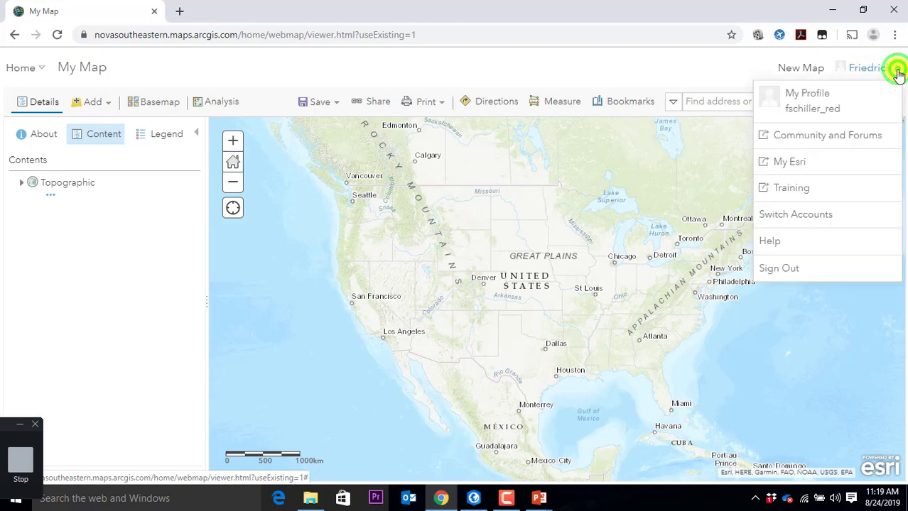
left_click(811, 99)
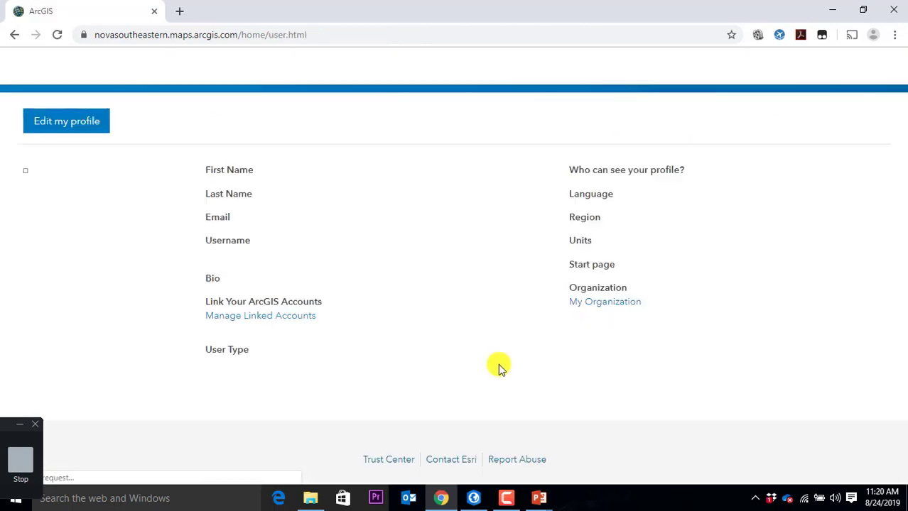
scroll(460, 293, "down", 1)
scroll(460, 293, "down", 2)
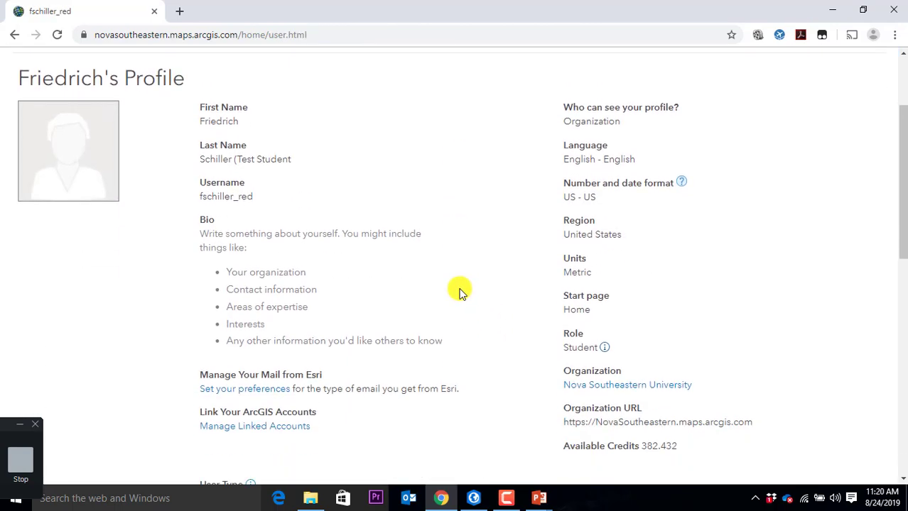
scroll(458, 294, "down", 1)
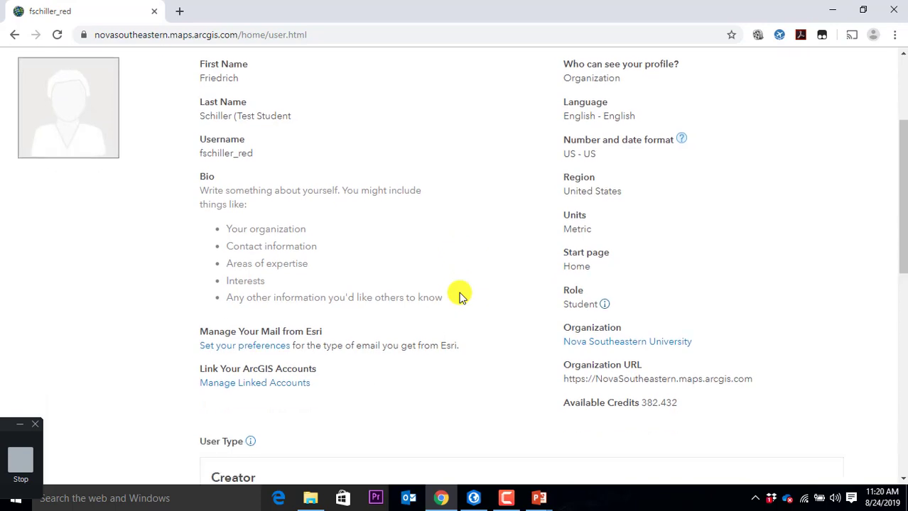
scroll(458, 295, "up", 3)
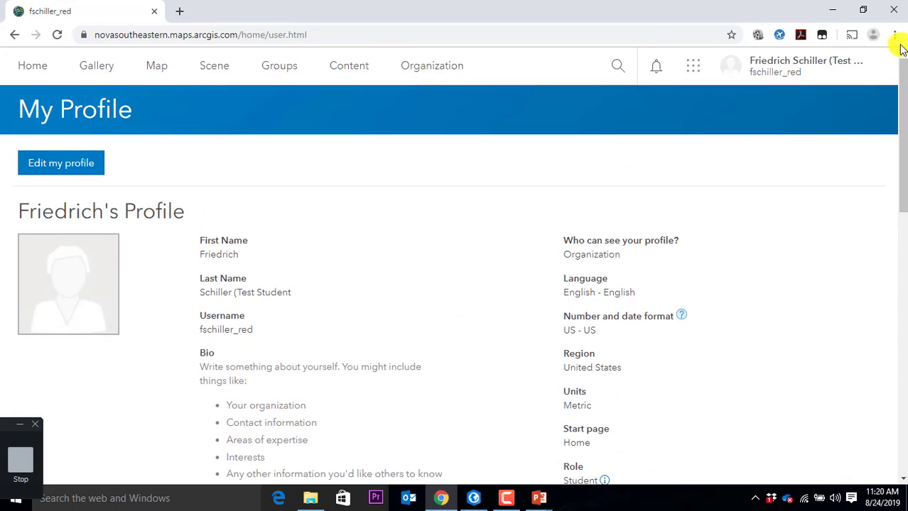
Step: Highlight the 382.432 available credits and review the Creator user type's app bundles and licenses
left_click(871, 68)
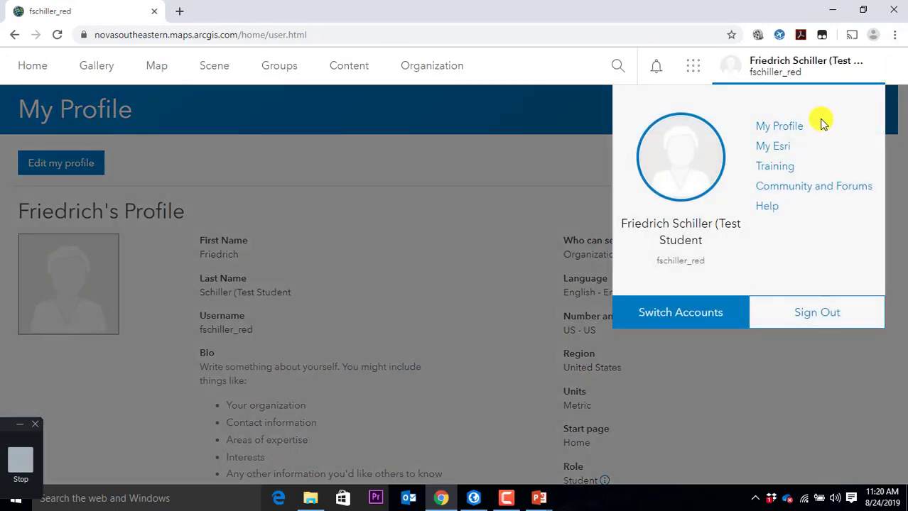
left_click(483, 260)
scroll(483, 257, "down", 2)
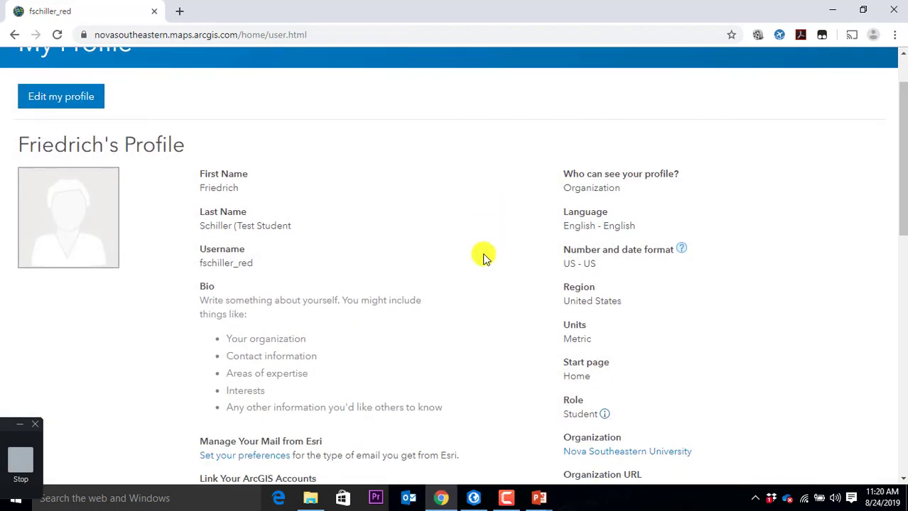
scroll(490, 251, "down", 1)
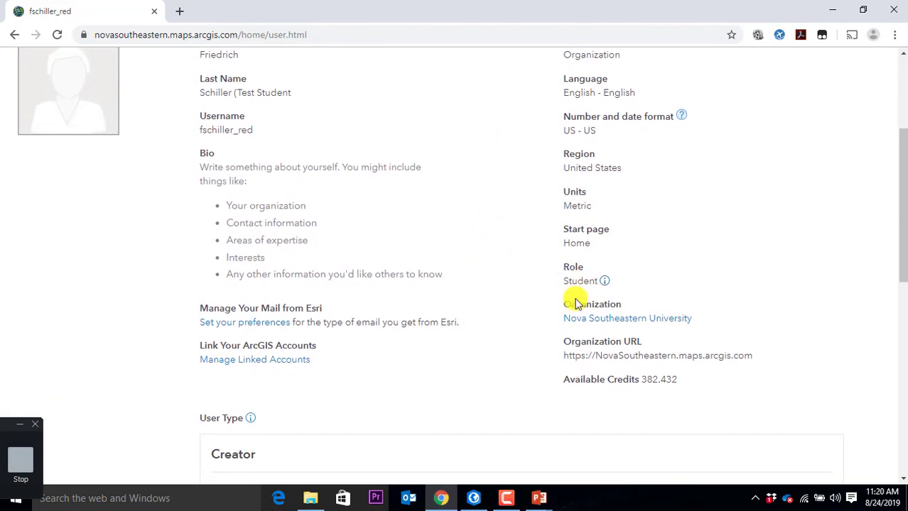
scroll(561, 323, "down", 1)
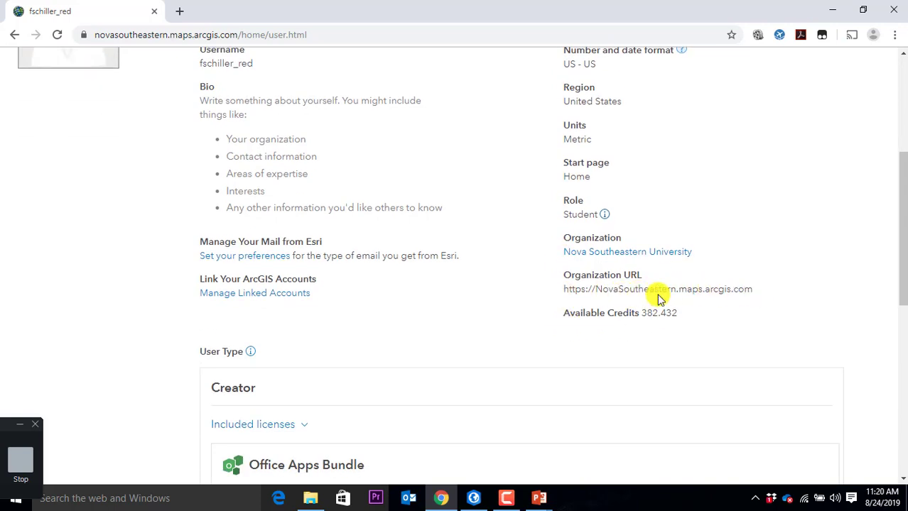
left_click_drag(683, 317, 594, 323)
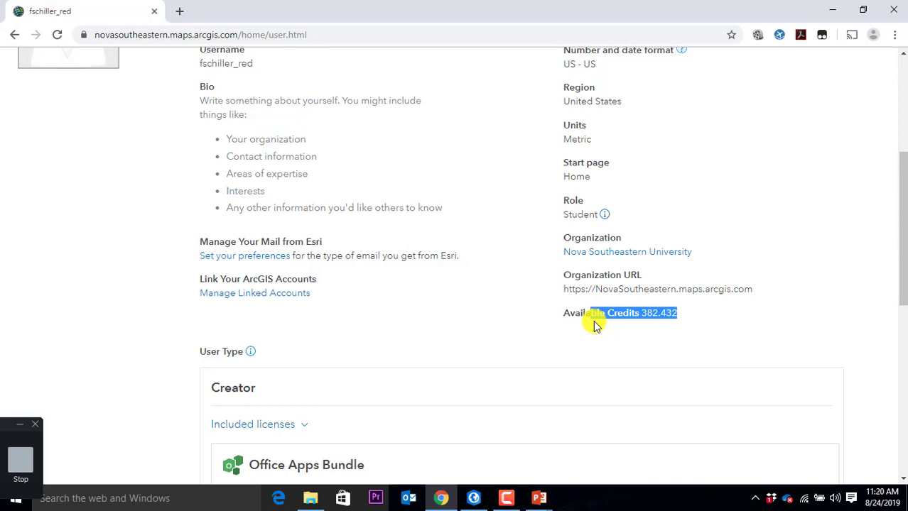
scroll(501, 306, "down", 4)
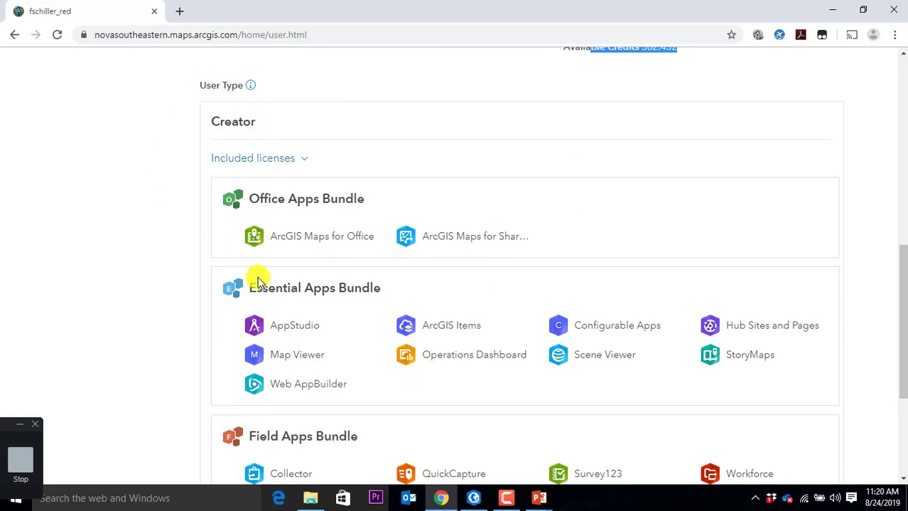
scroll(260, 302, "down", 2)
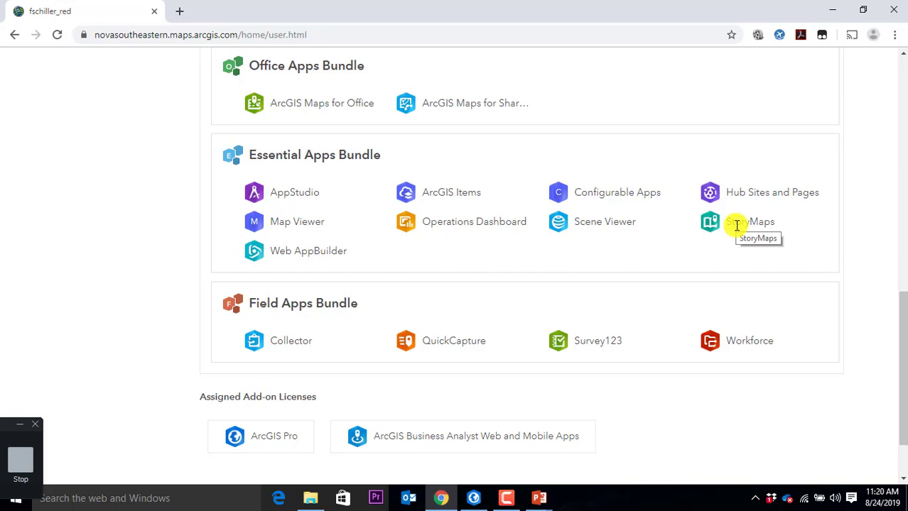
scroll(737, 225, "up", 15)
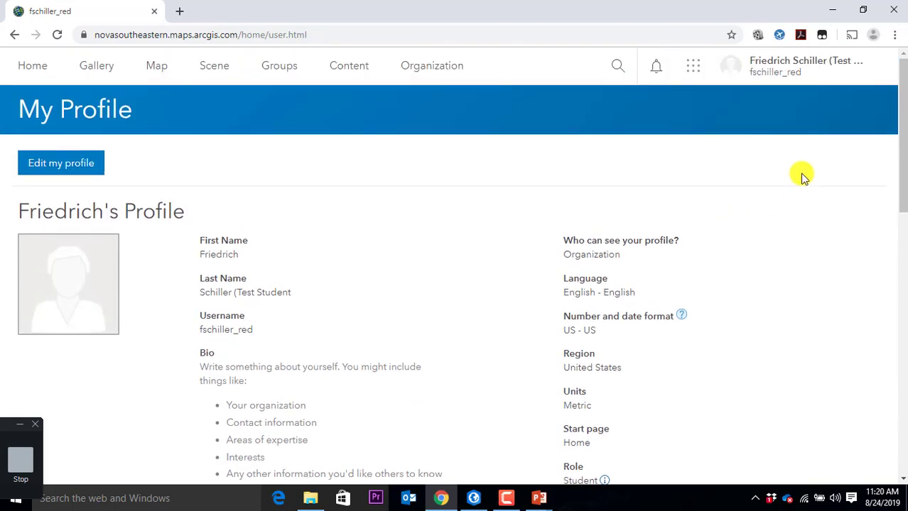
Step: Return to My Map and review its About, Content and Legend panels
left_click(16, 37)
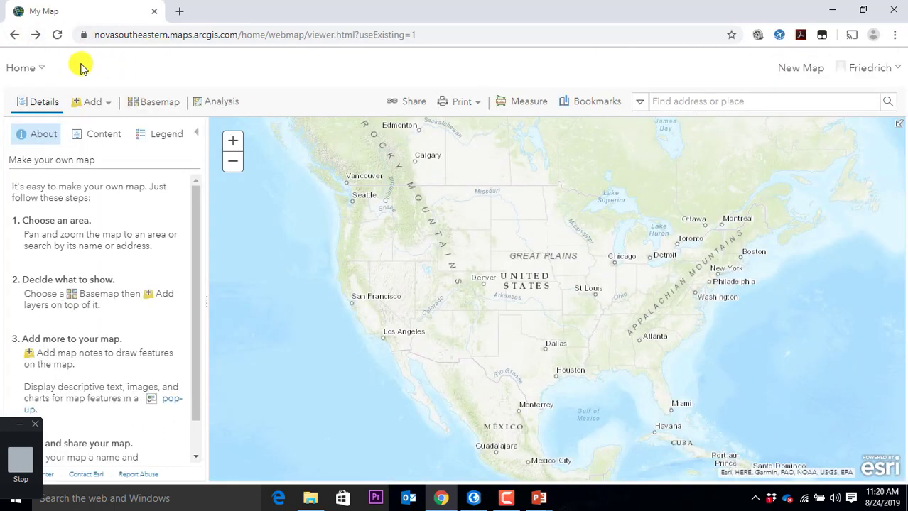
left_click(33, 68)
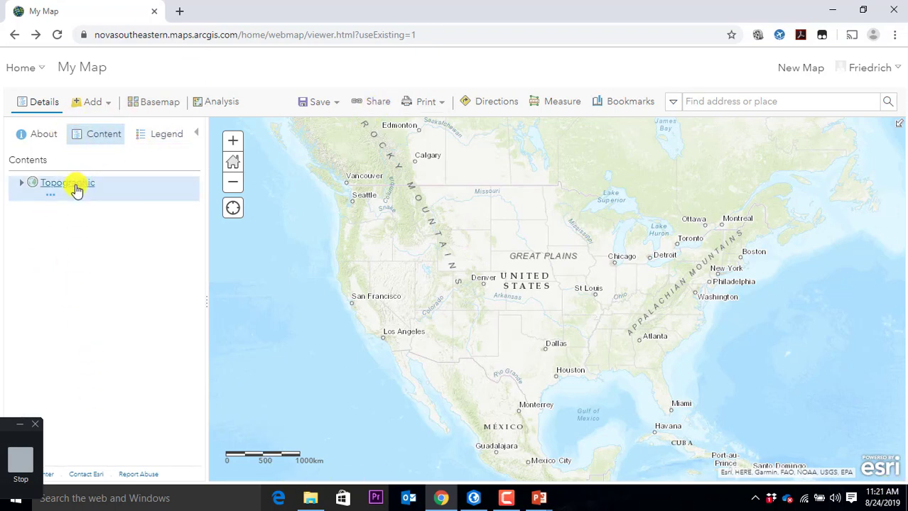
left_click(39, 140)
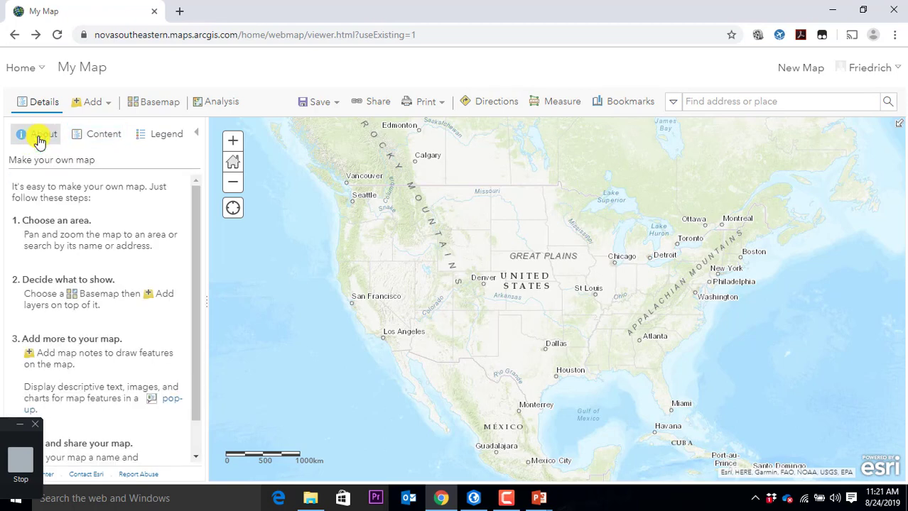
left_click(95, 141)
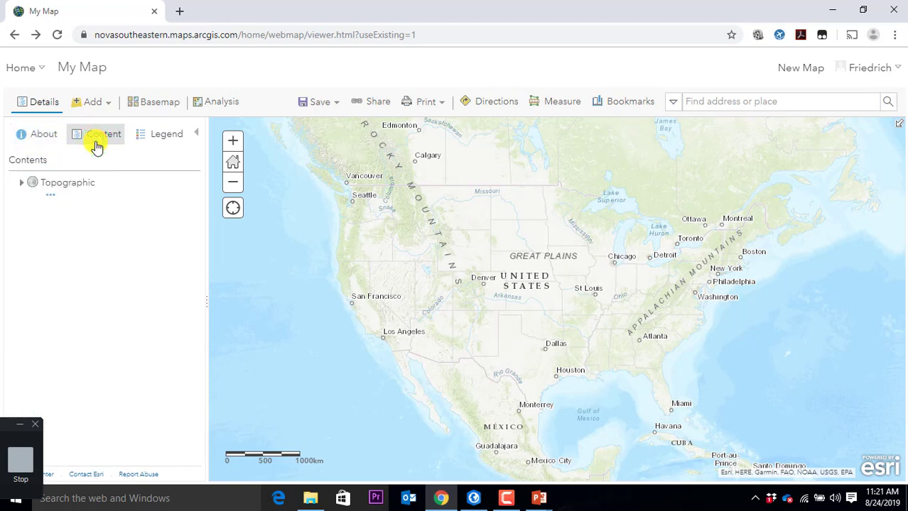
left_click(160, 142)
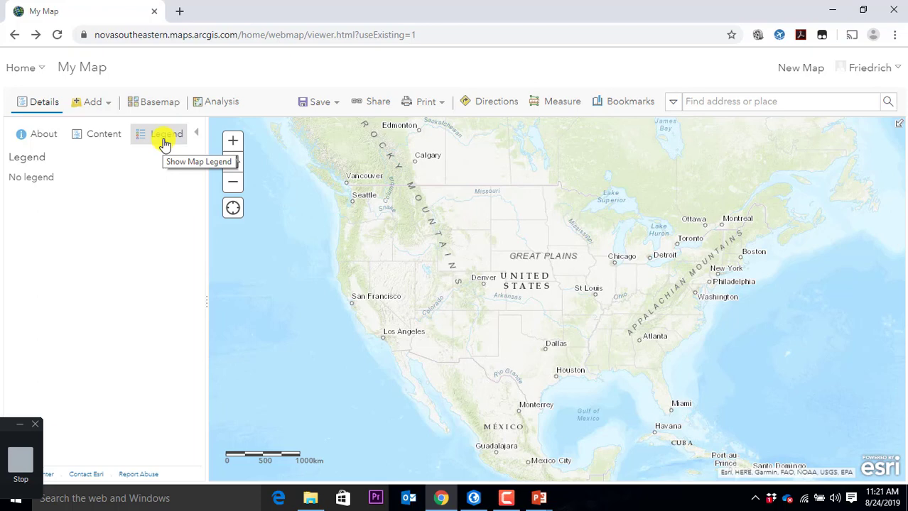
left_click(117, 142)
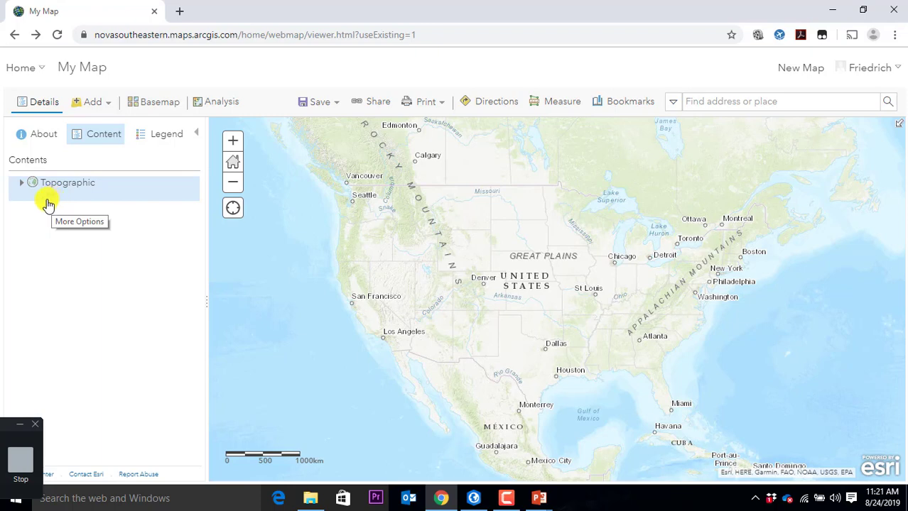
Step: Expand the Topographic basemap layer, open the basemap gallery, then bring ArcGIS Pro forward
left_click(54, 199)
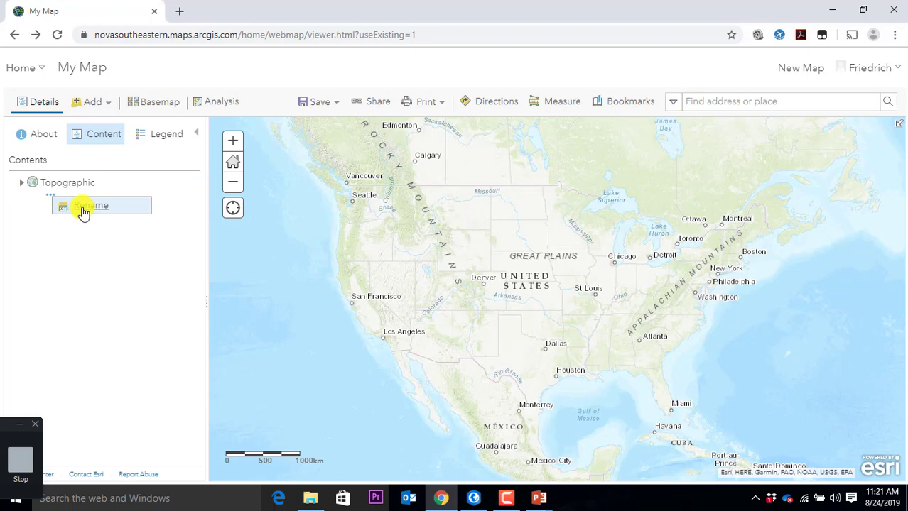
left_click(21, 183)
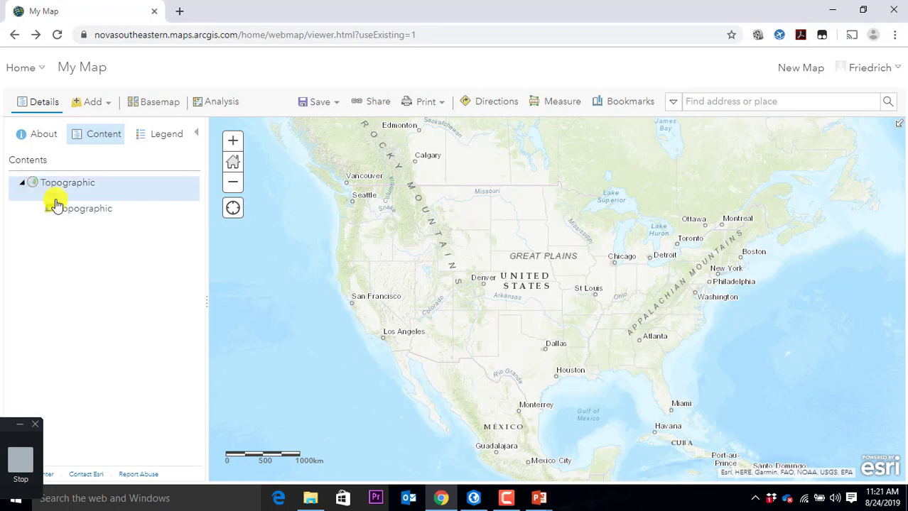
left_click(68, 223)
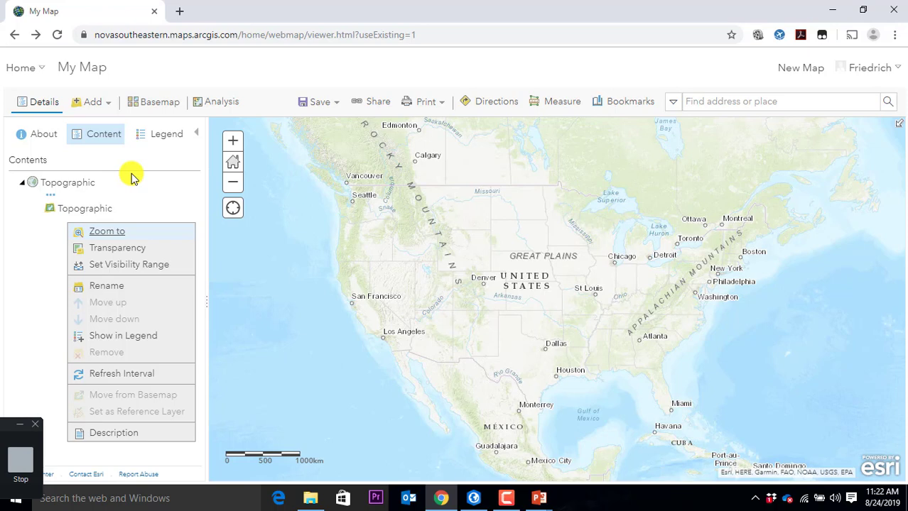
left_click(160, 104)
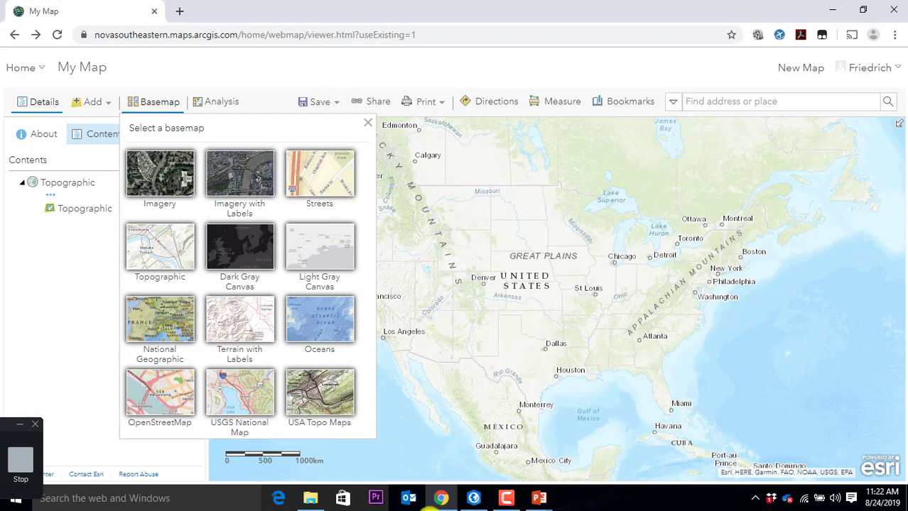
left_click(475, 500)
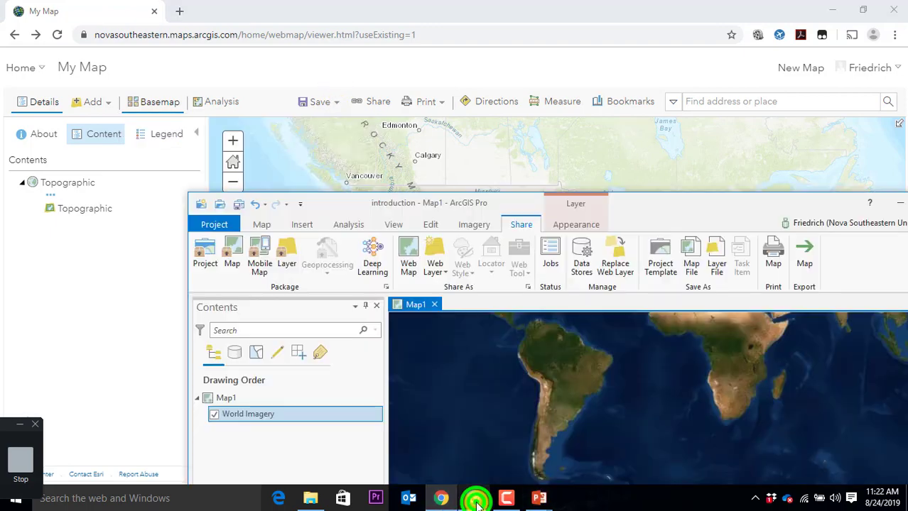
Step: Maximize ArcGIS Pro, view the Map tab's basemap gallery, then minimize the program
left_click(692, 209)
left_click_drag(692, 208, 465, 4)
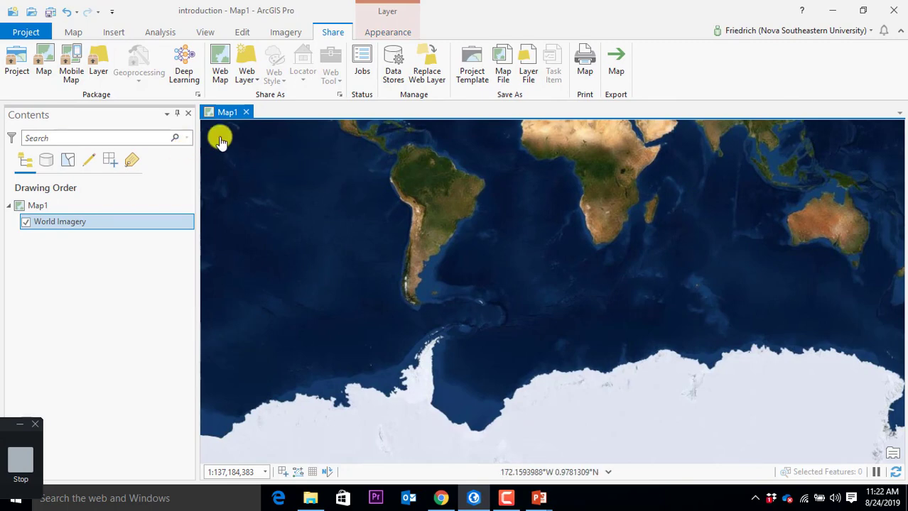
left_click(69, 30)
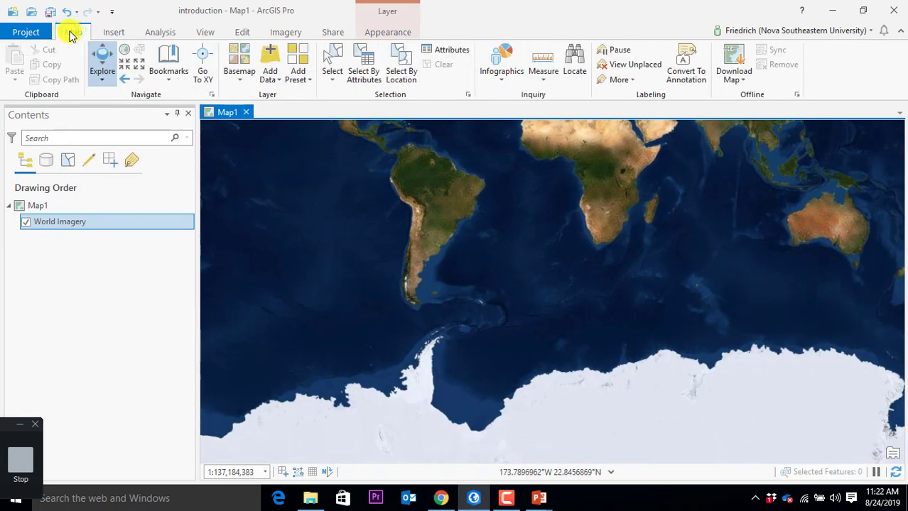
left_click(239, 83)
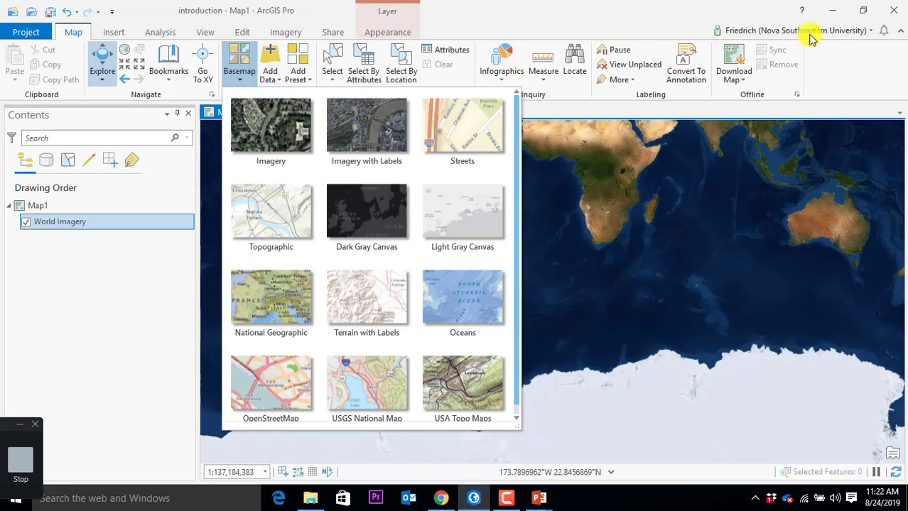
left_click(834, 11)
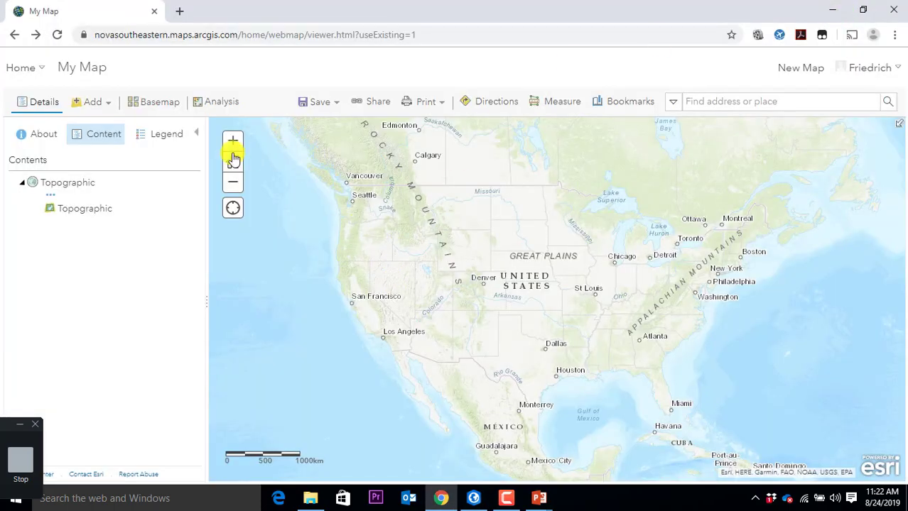
Step: Change the web map's basemap to Imagery with Labels and pan toward Florida
left_click(146, 104)
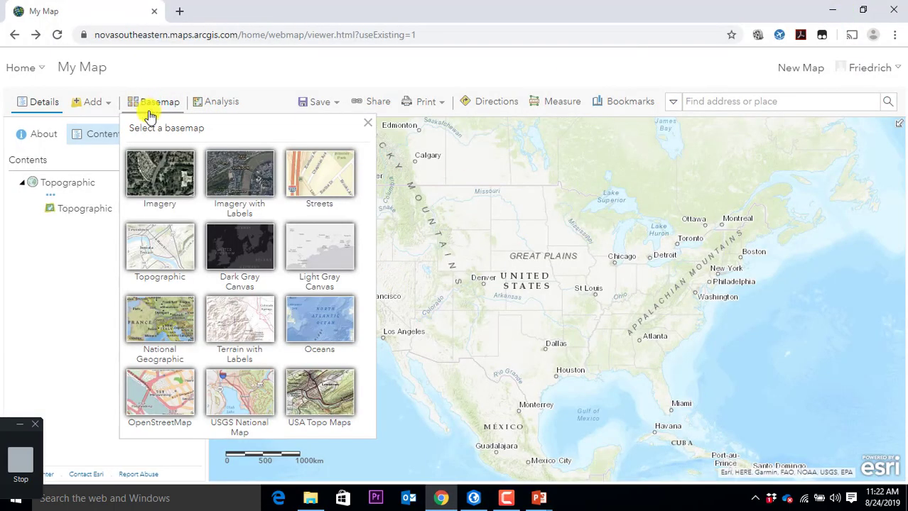
left_click(226, 186)
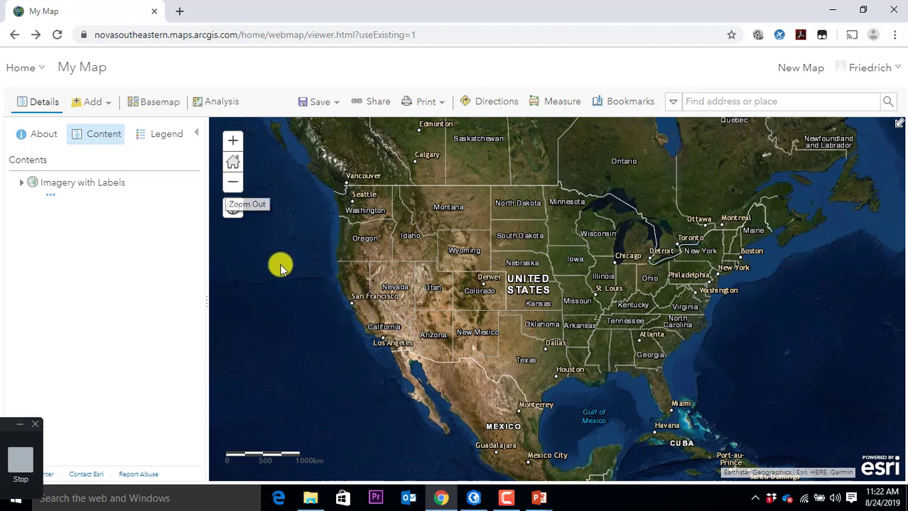
left_click_drag(696, 400, 556, 267)
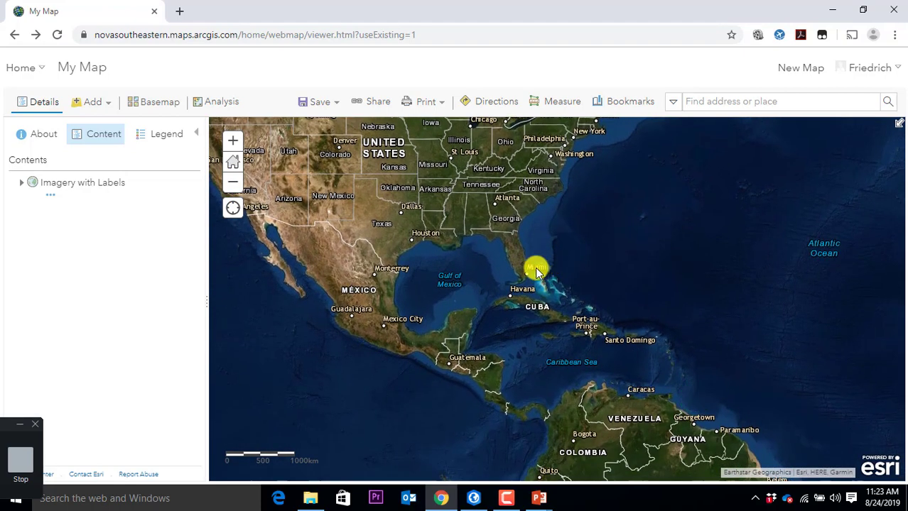
Step: Zoom from North America into South Florida, down to Hialeah and Miami
scroll(523, 277, "up", 2)
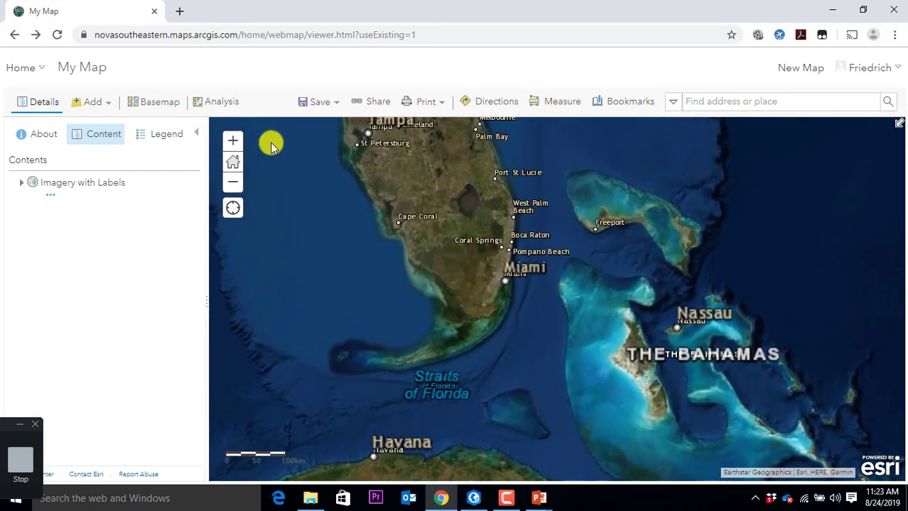
double_click(543, 271)
scroll(535, 247, "up", 3)
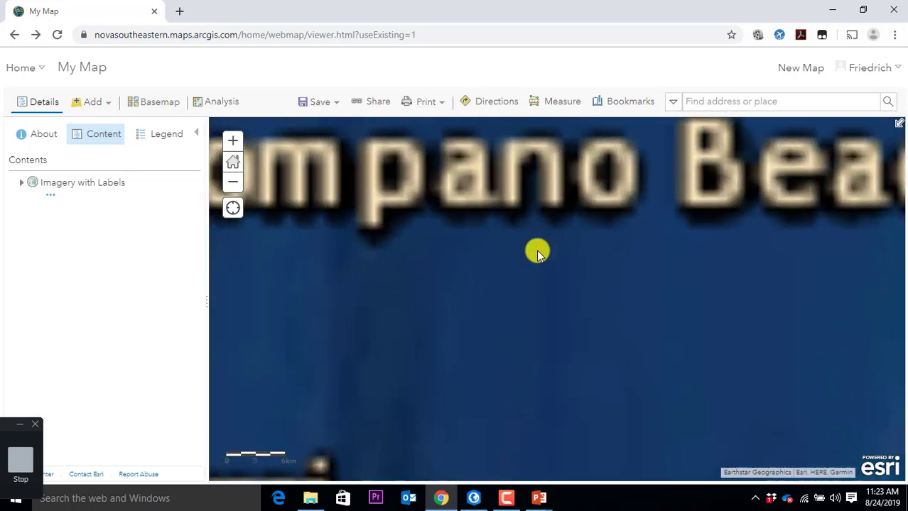
scroll(395, 237, "down", 3)
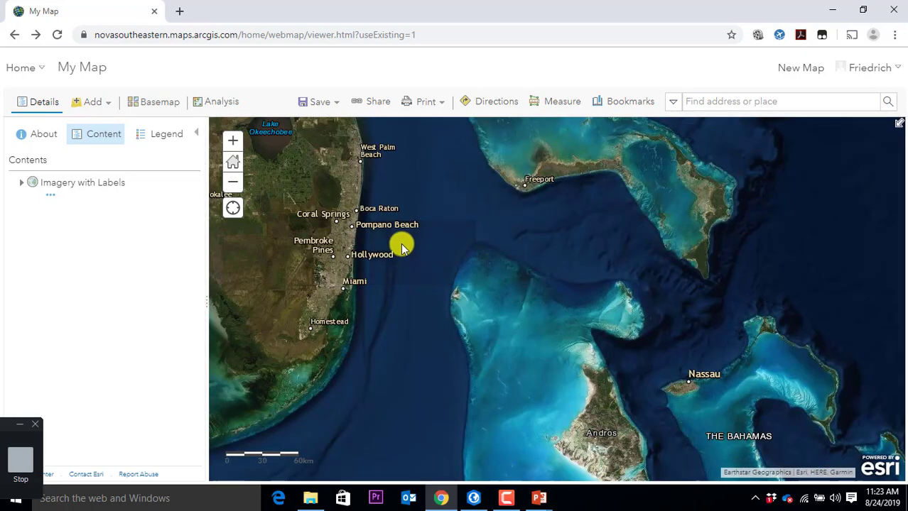
left_click_drag(416, 247, 589, 258)
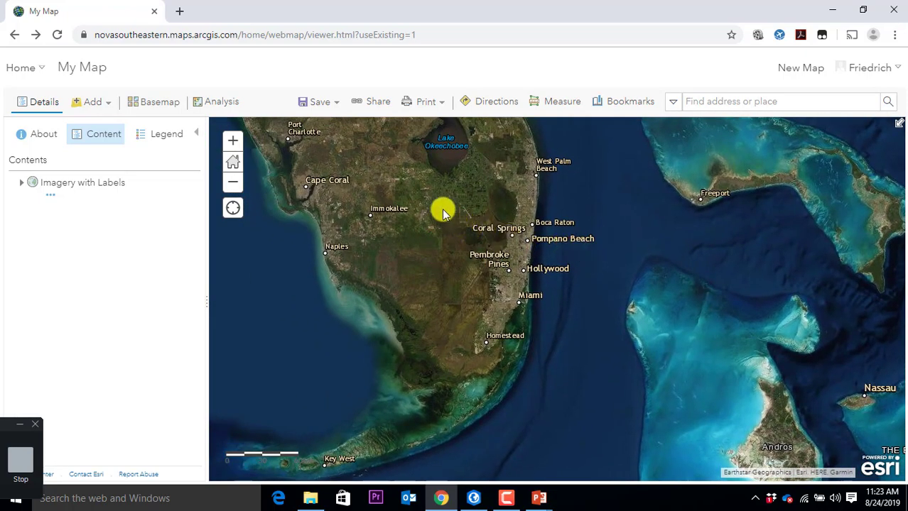
left_click_drag(439, 208, 459, 227)
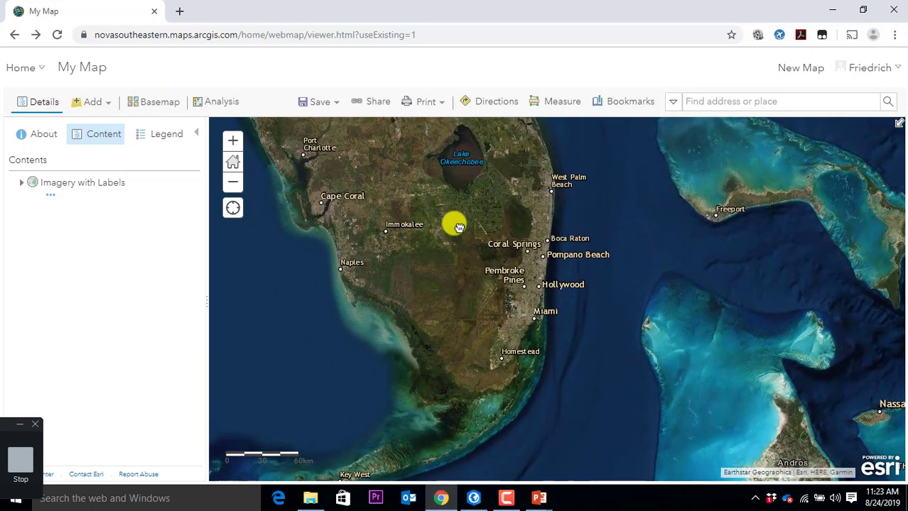
left_click_drag(448, 245, 603, 375)
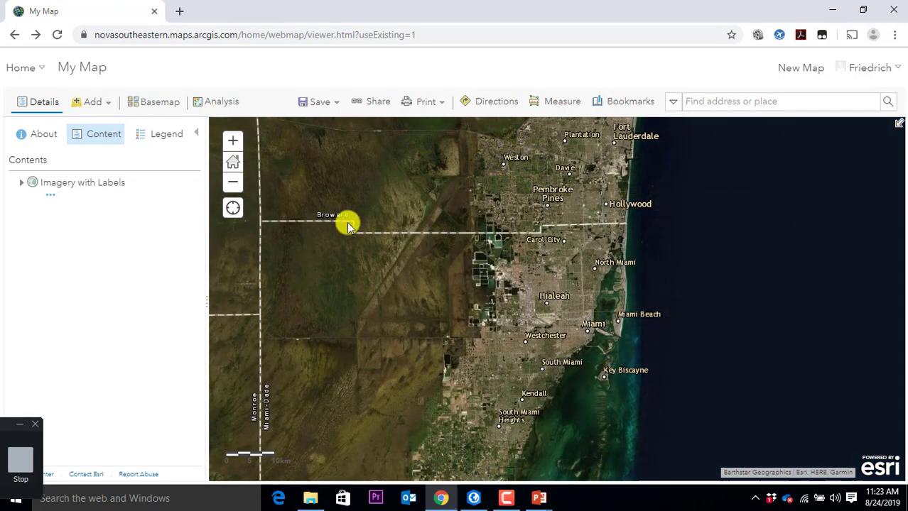
mouse_move(343, 183)
left_mouse_down()
mouse_move(403, 258)
mouse_move(649, 359)
left_mouse_up()
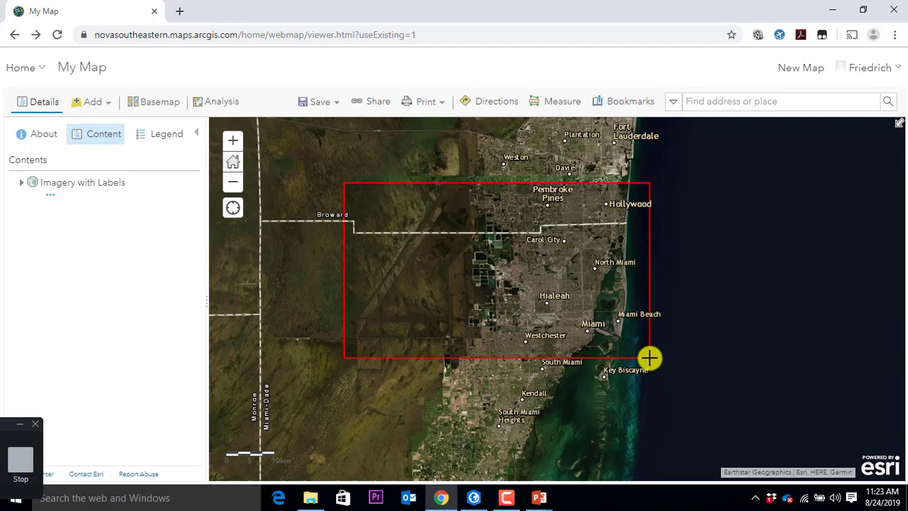
left_click_drag(648, 358, 649, 357)
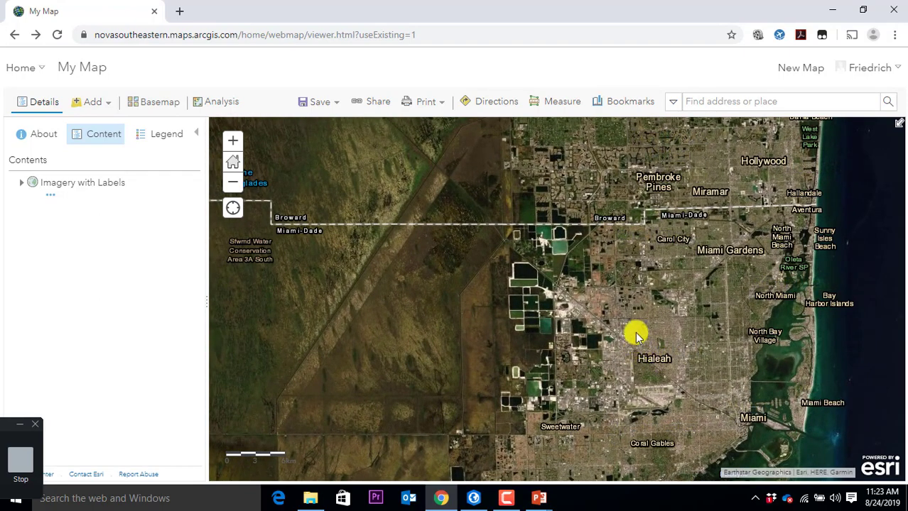
Step: Pan north past Fort Lauderdale and zoom into the Nova University campus near Broward College
left_click_drag(717, 339, 576, 297)
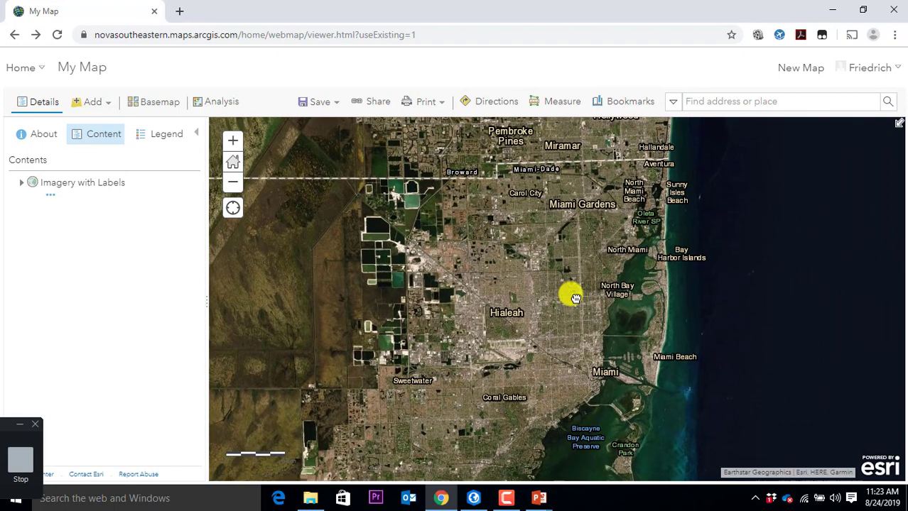
left_click_drag(713, 212, 658, 391)
left_click(656, 218)
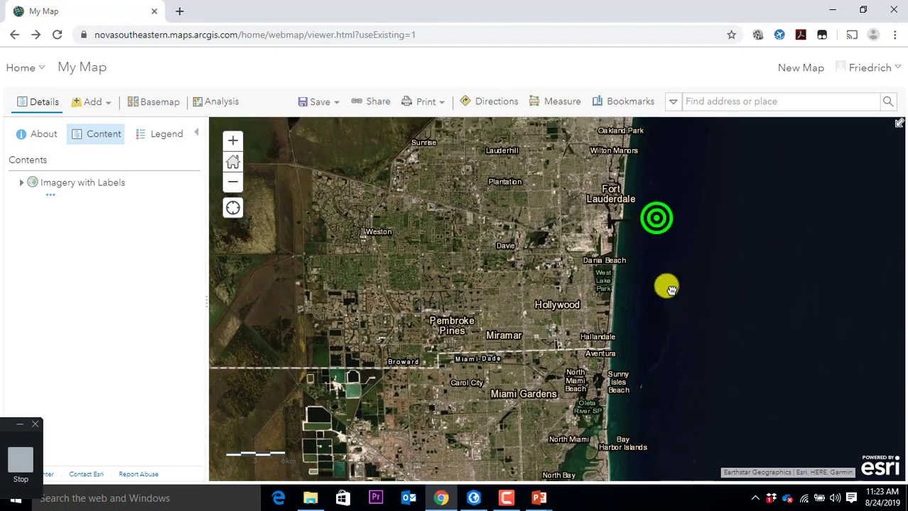
scroll(465, 313, "up", 1)
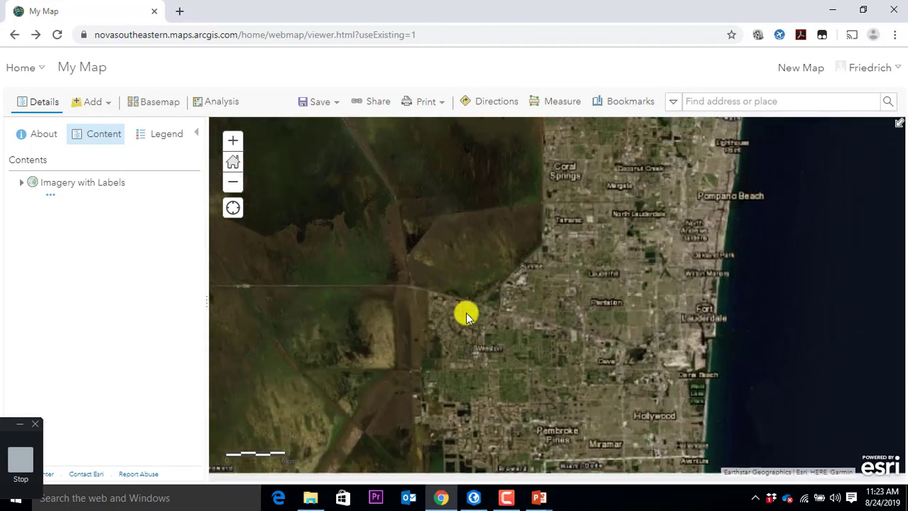
scroll(465, 313, "down", 1)
scroll(397, 169, "down", 1)
left_click(396, 160)
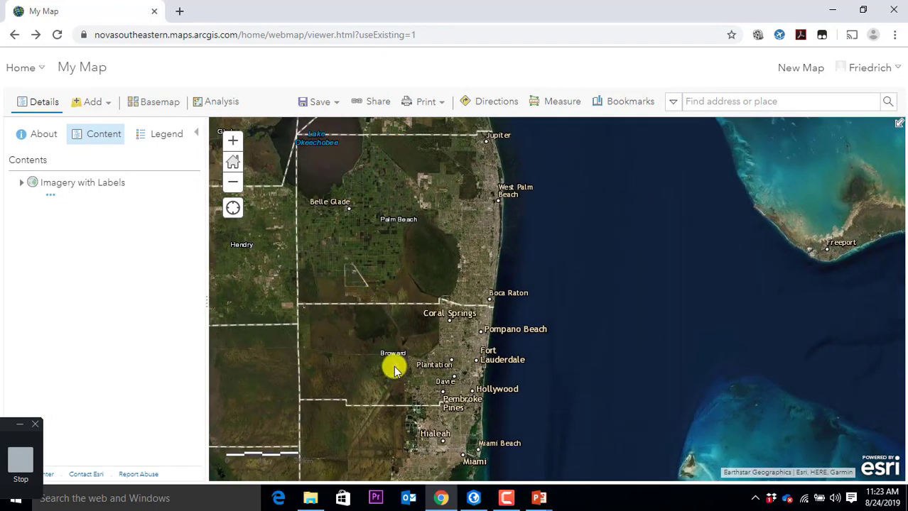
scroll(384, 376, "up", 1)
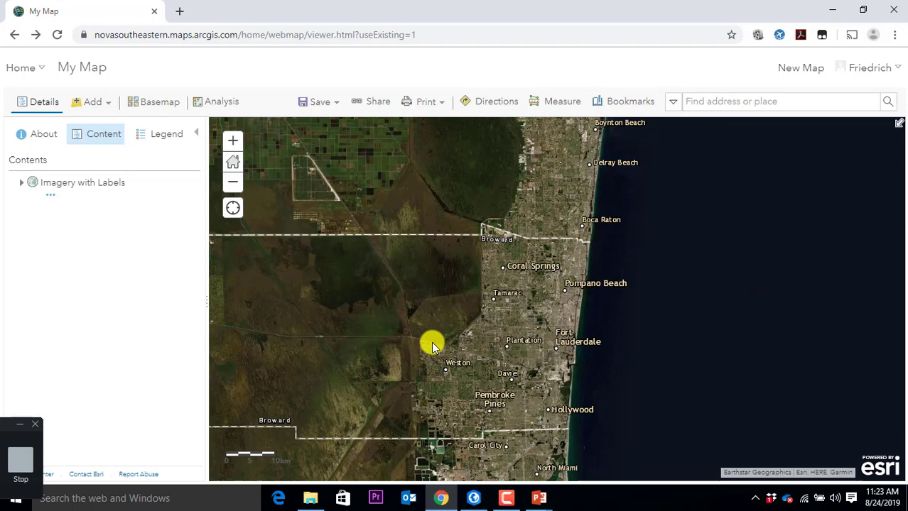
scroll(520, 385, "up", 2)
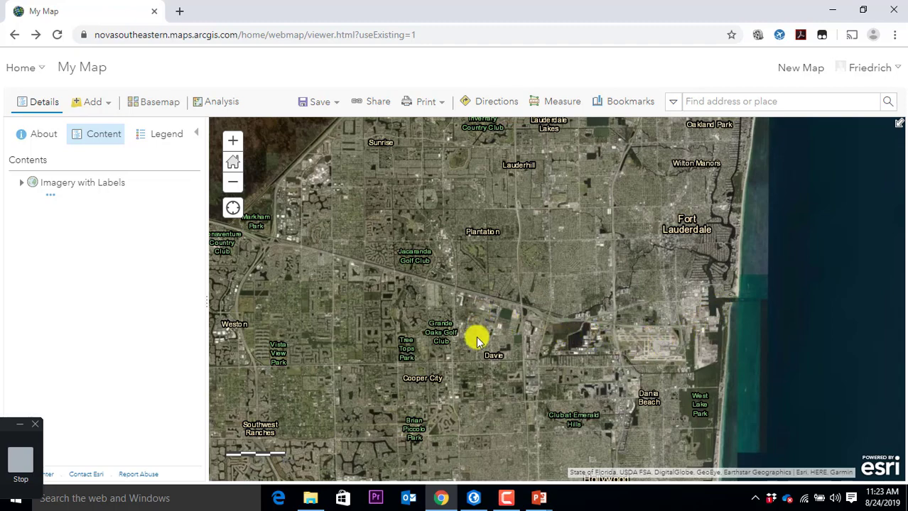
scroll(476, 334, "up", 4)
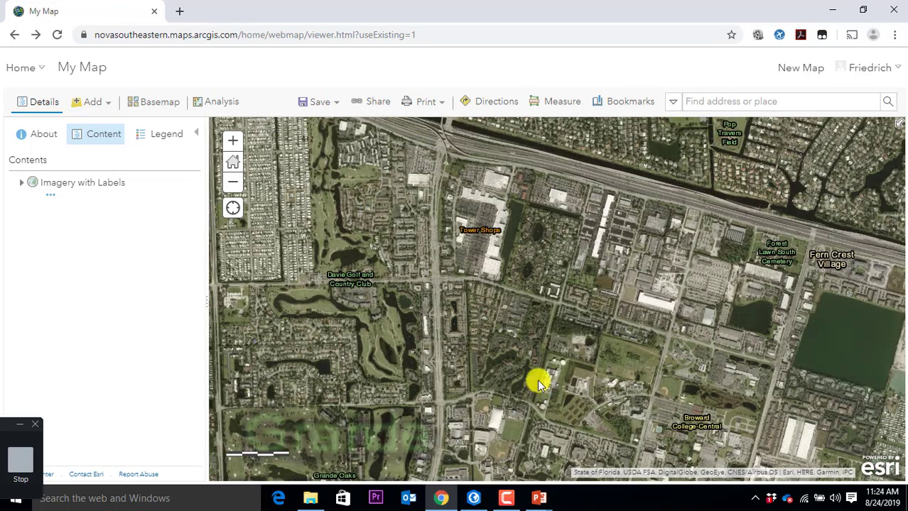
left_click_drag(588, 399, 549, 282)
scroll(544, 213, "down", 1)
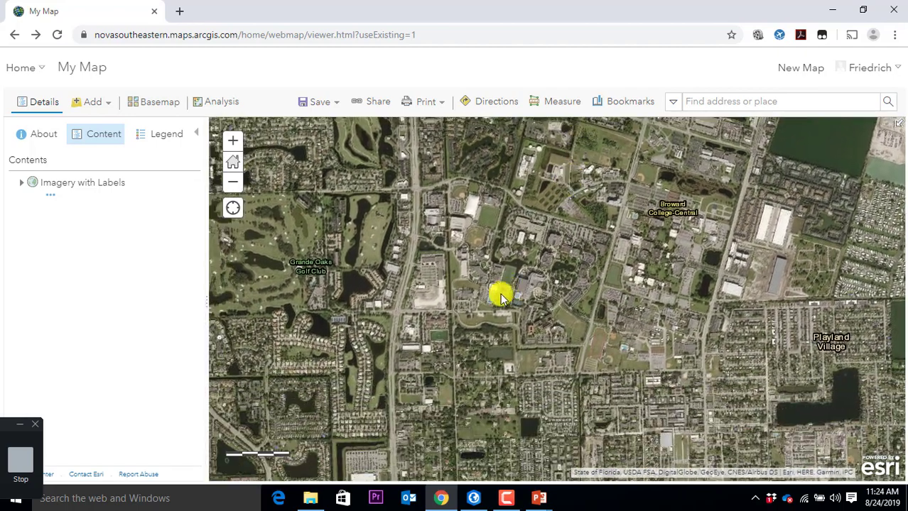
scroll(498, 295, "up", 2)
scroll(491, 298, "down", 1)
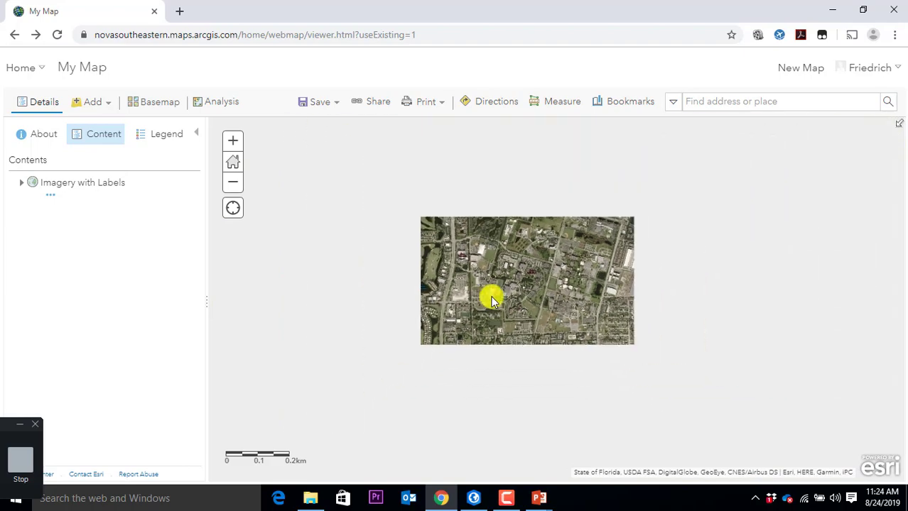
scroll(492, 298, "up", 1)
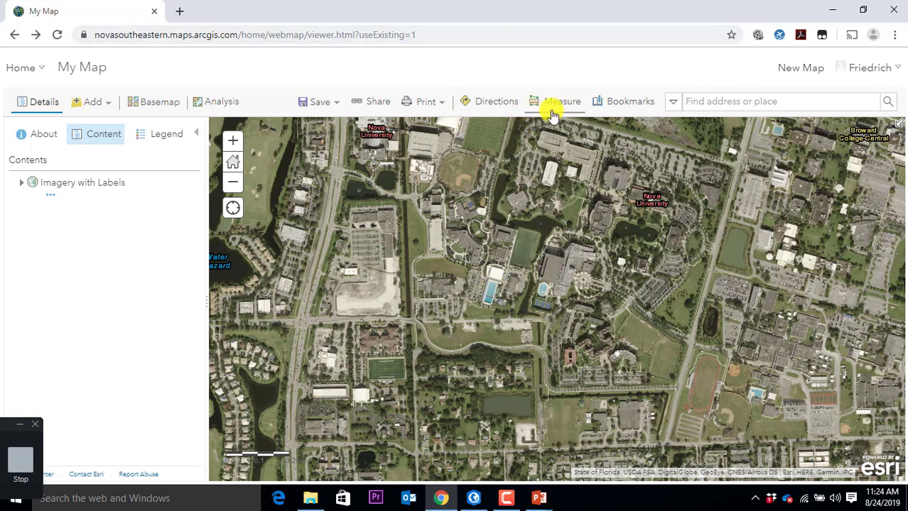
Step: Save the campus view as a bookmark named nsu and test it
left_click(615, 107)
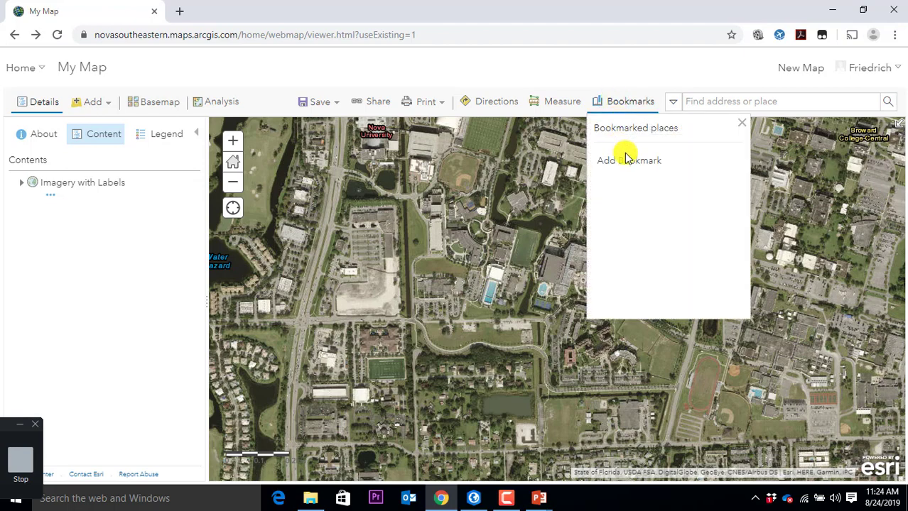
left_click(628, 160)
type("nsu")
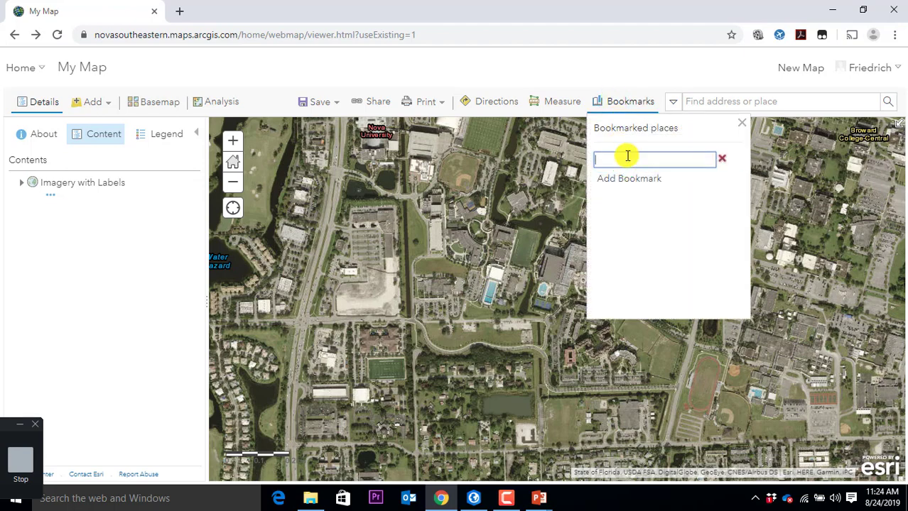
key("Return")
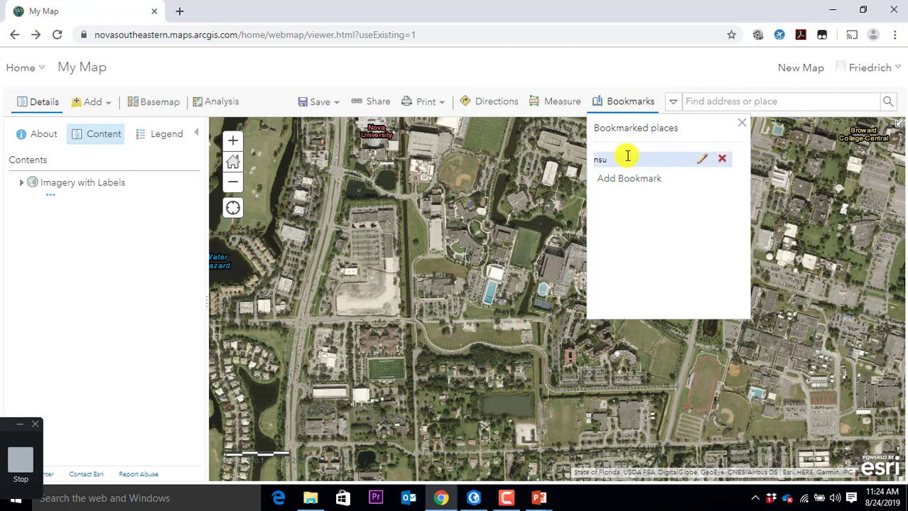
scroll(482, 283, "down", 4)
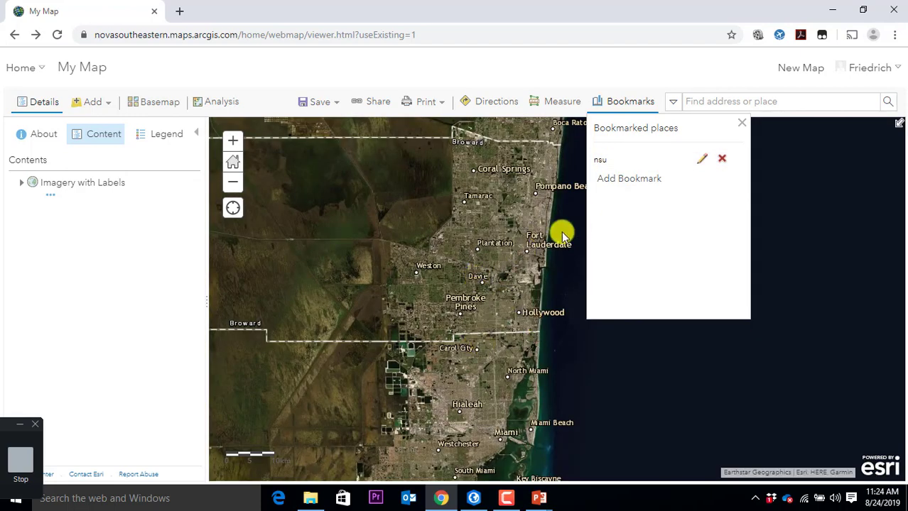
left_click(606, 167)
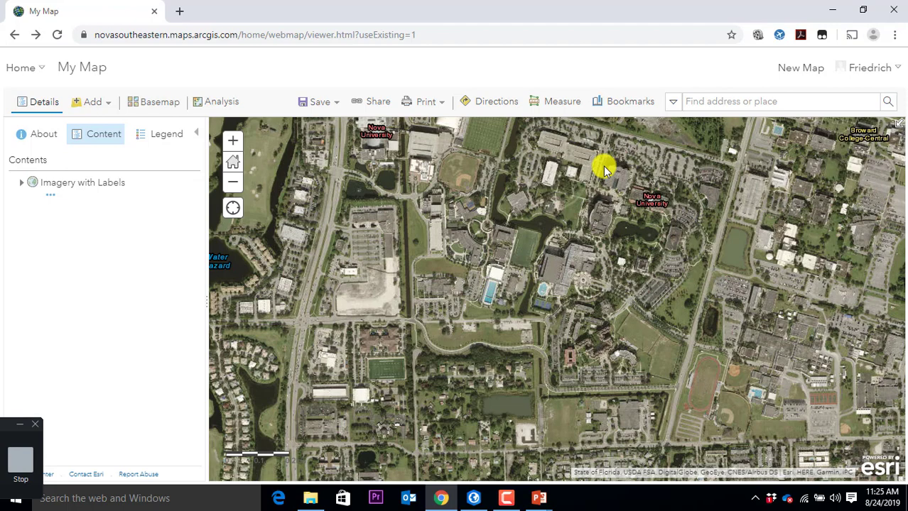
Step: Zoom out to Broward County showing Sunrise and Plantation, and open the add-layer options
scroll(603, 167, "down", 3)
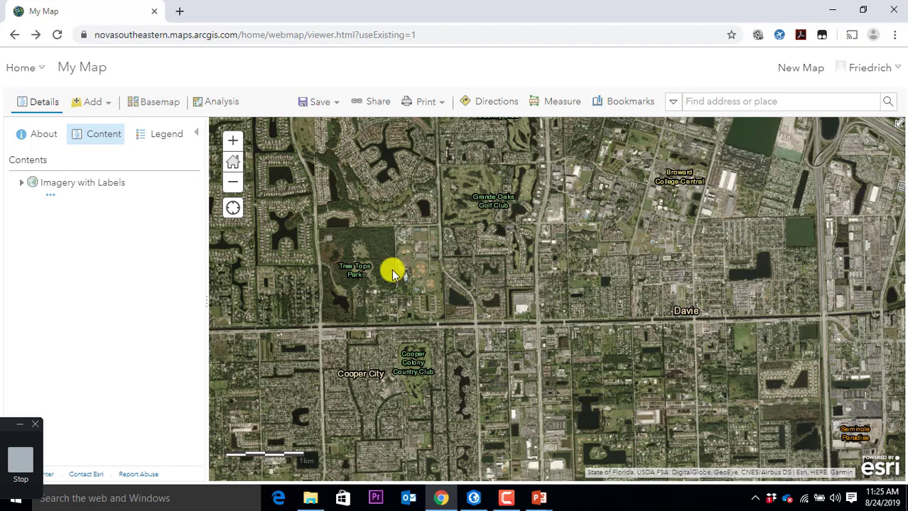
scroll(433, 260, "down", 2)
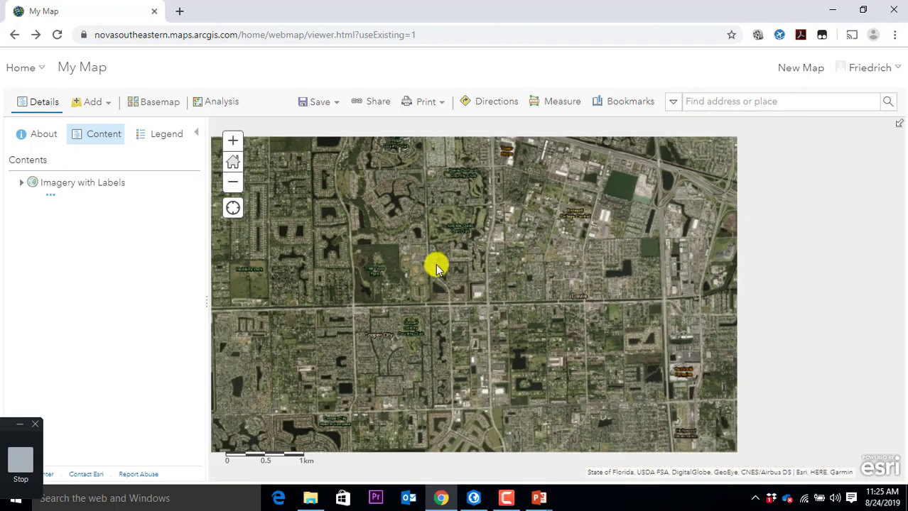
scroll(725, 199, "down", 1)
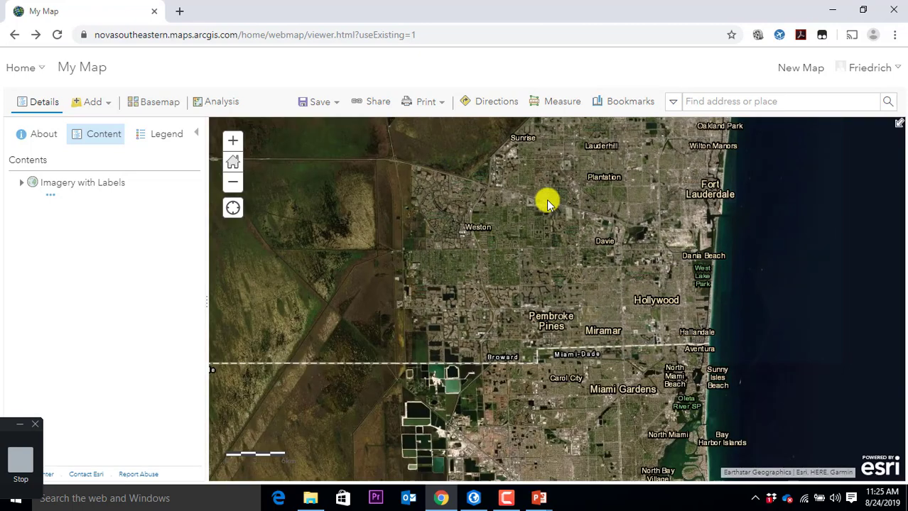
left_click_drag(521, 176, 521, 229)
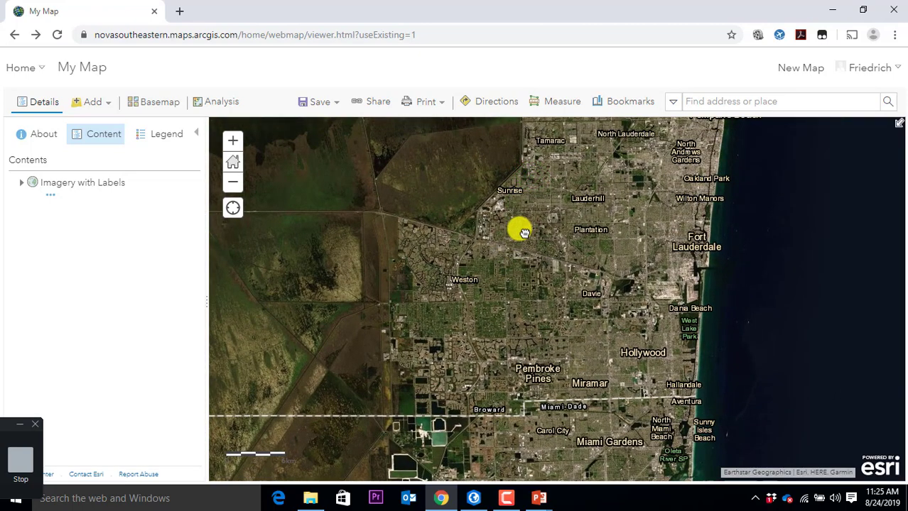
left_click(112, 106)
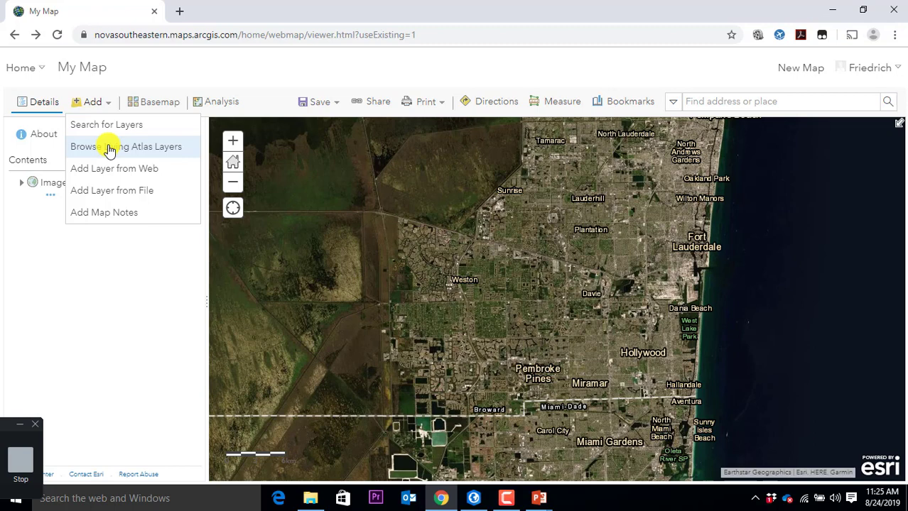
Step: Shrink the browser window and search Living Atlas layers for 'population'
left_click(110, 147)
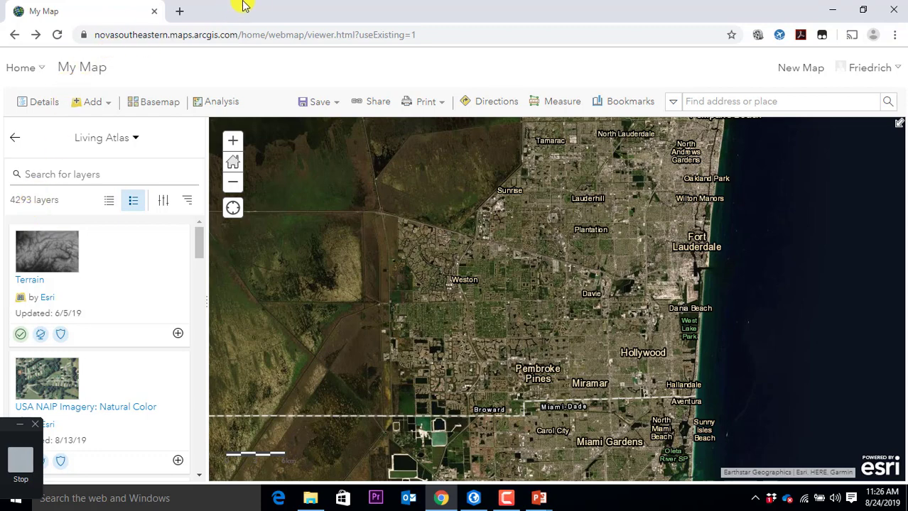
left_click_drag(244, 4, 291, 19)
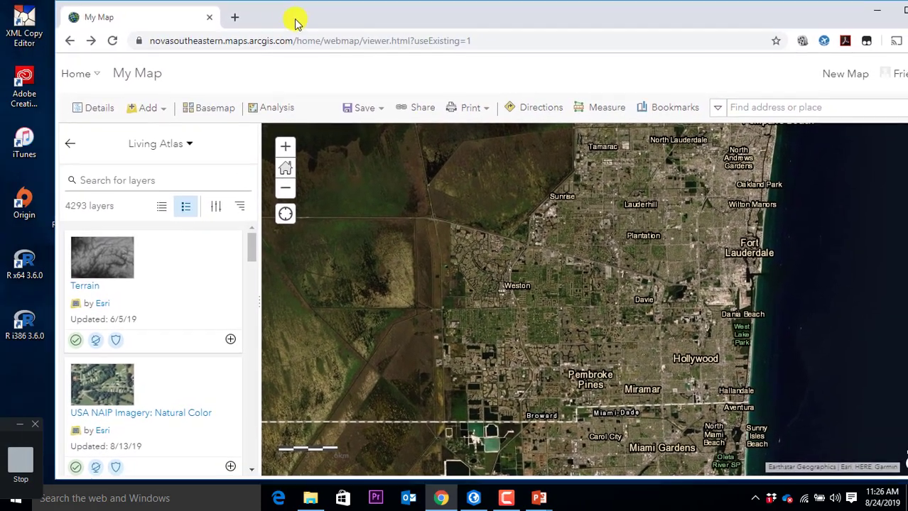
left_click(113, 178)
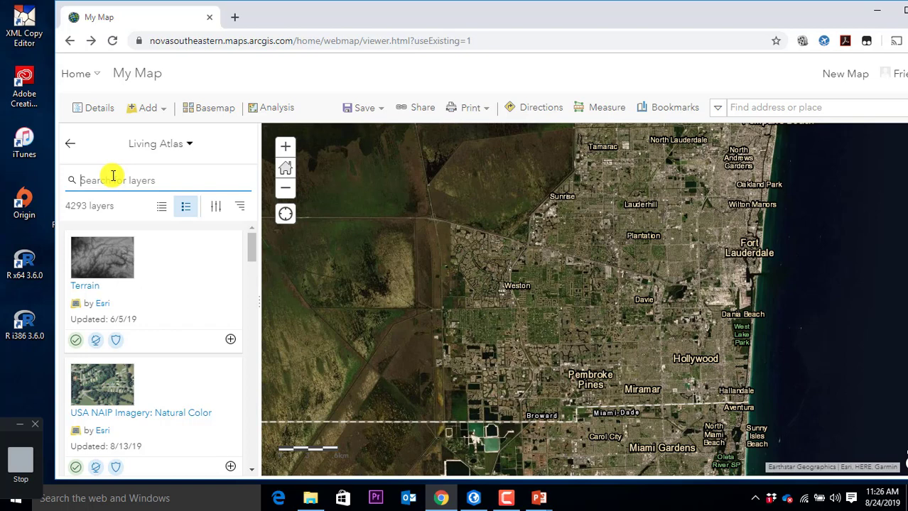
type("population")
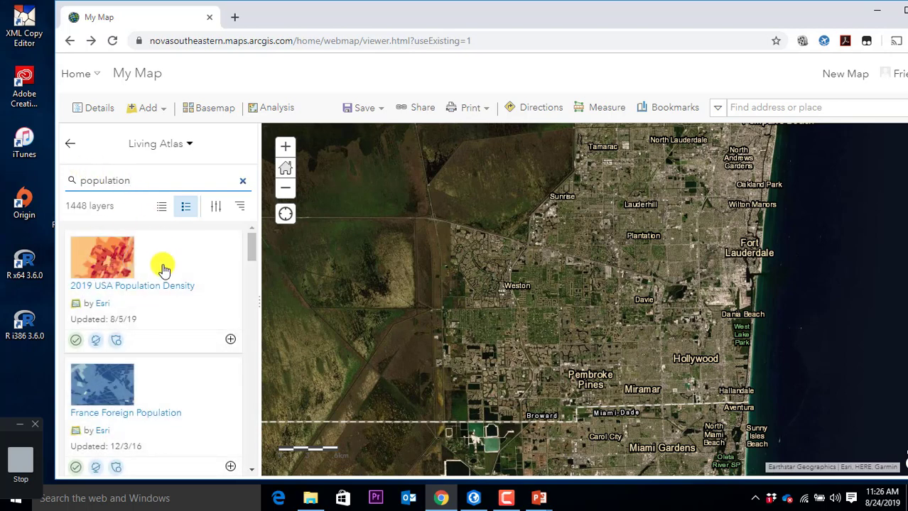
scroll(162, 268, "down", 4)
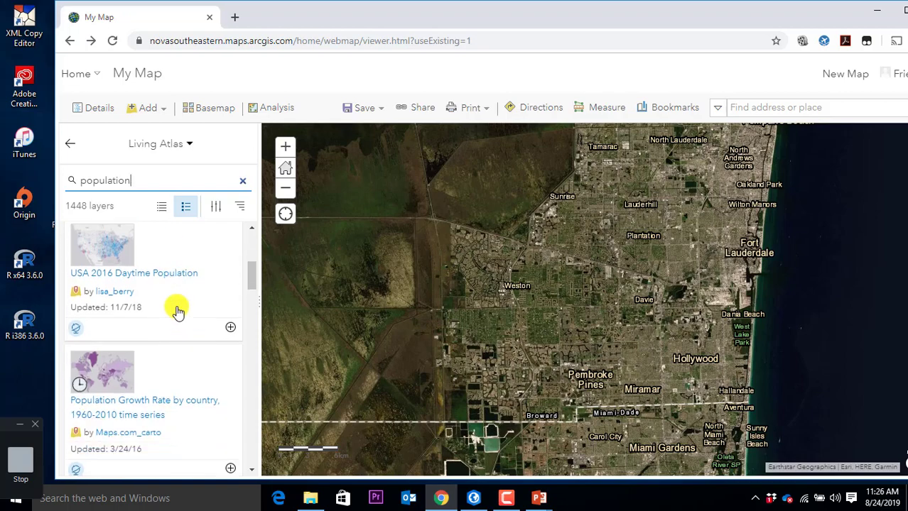
scroll(177, 311, "down", 6)
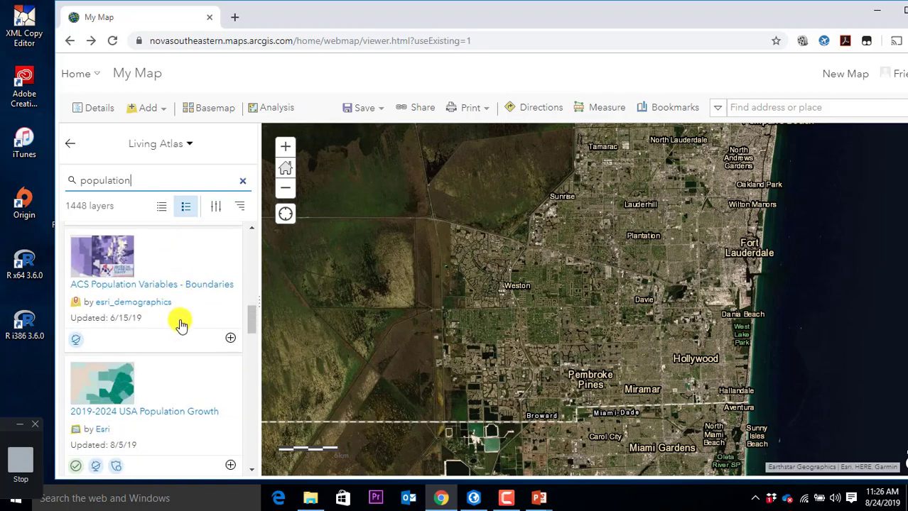
scroll(182, 325, "up", 5)
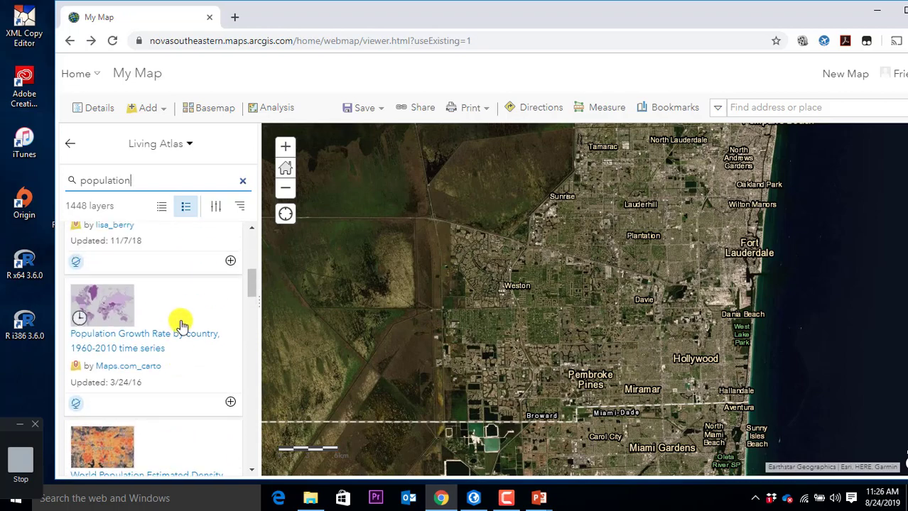
scroll(182, 325, "up", 2)
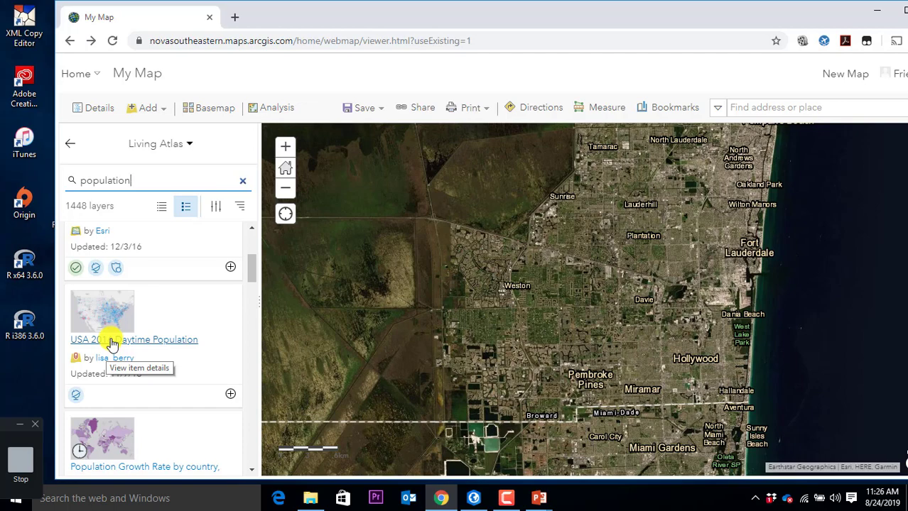
scroll(111, 343, "up", 3)
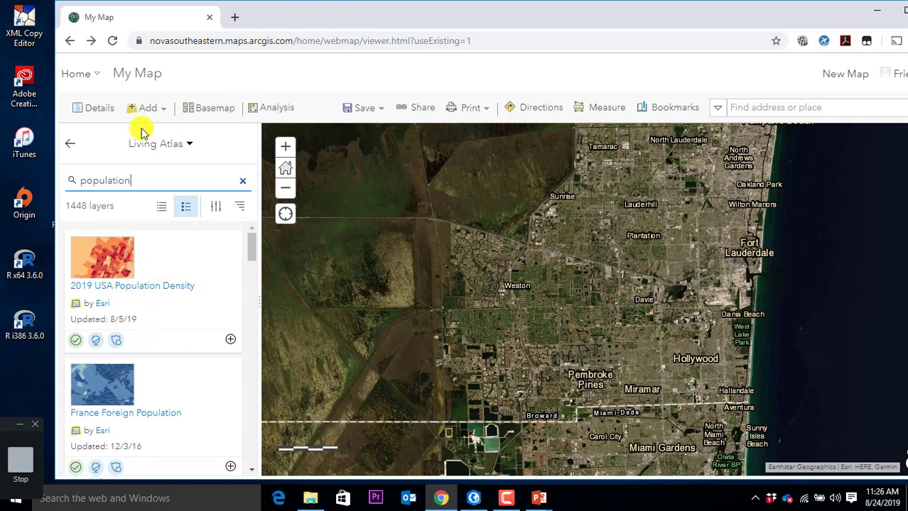
Step: Return to the Living Atlas population results and scroll to USA 2016 Daytime Population
left_click(71, 144)
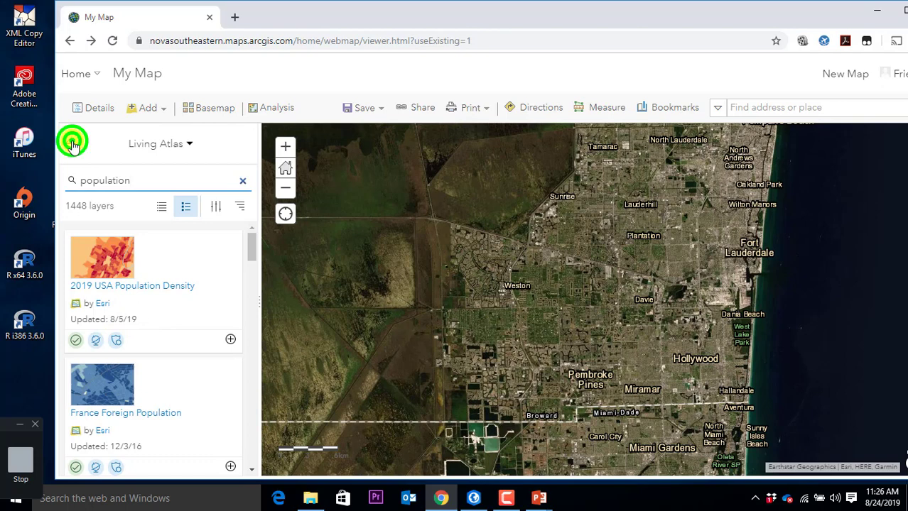
left_click(161, 110)
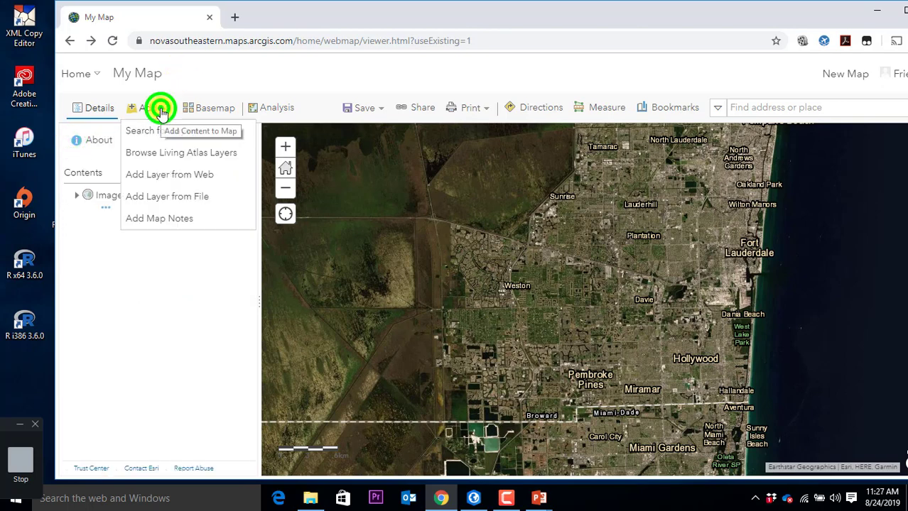
left_click(174, 154)
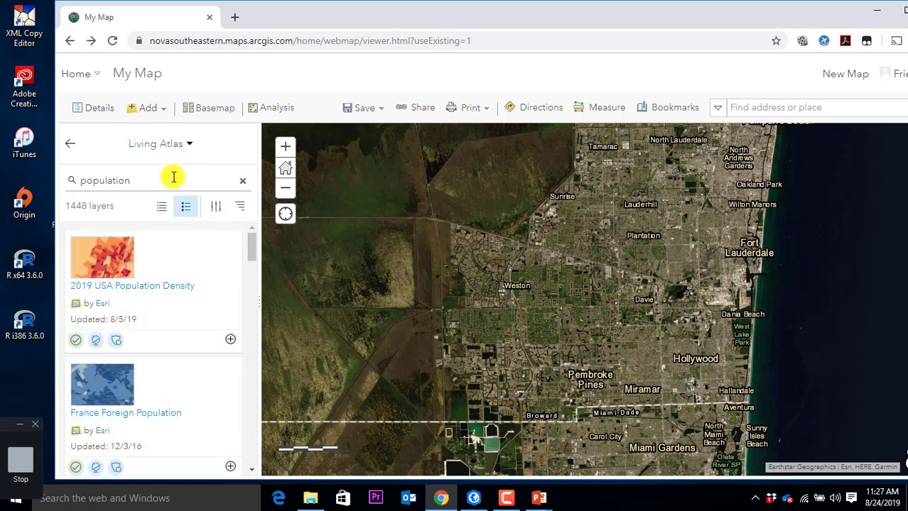
left_click(174, 178)
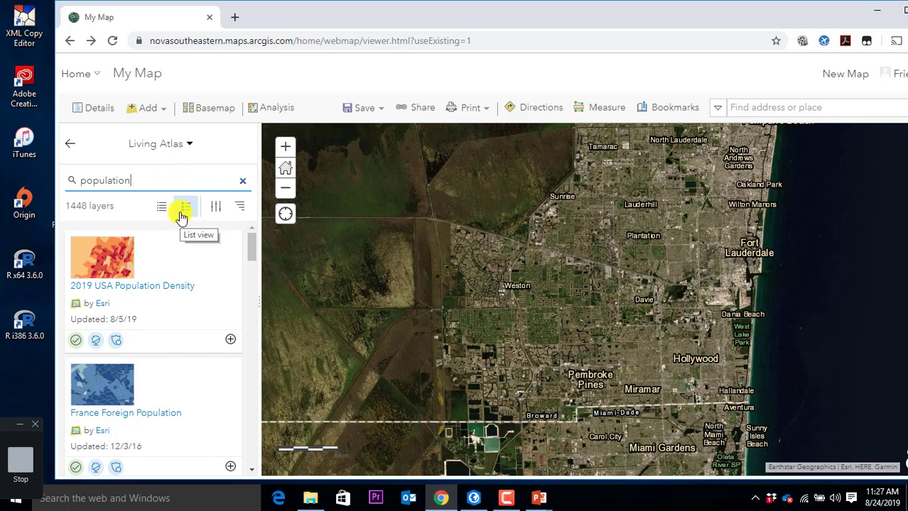
scroll(216, 280, "down", 1)
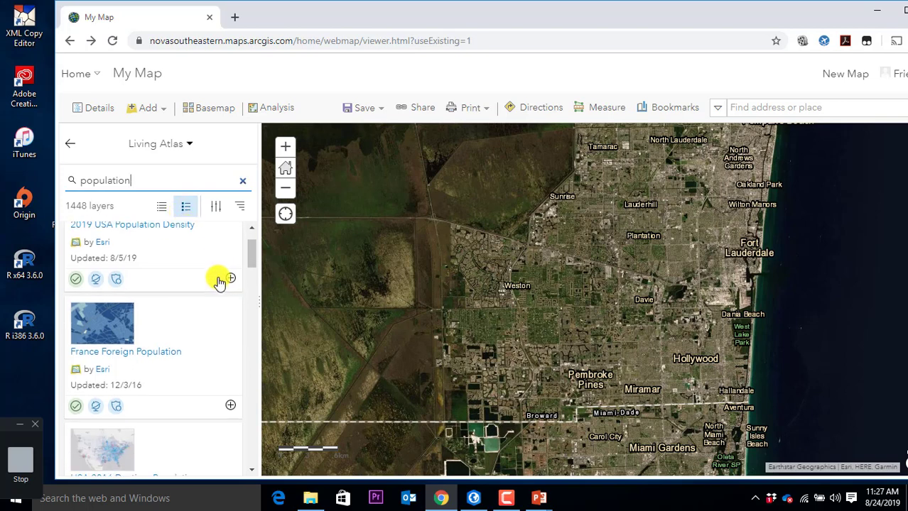
scroll(220, 284, "down", 3)
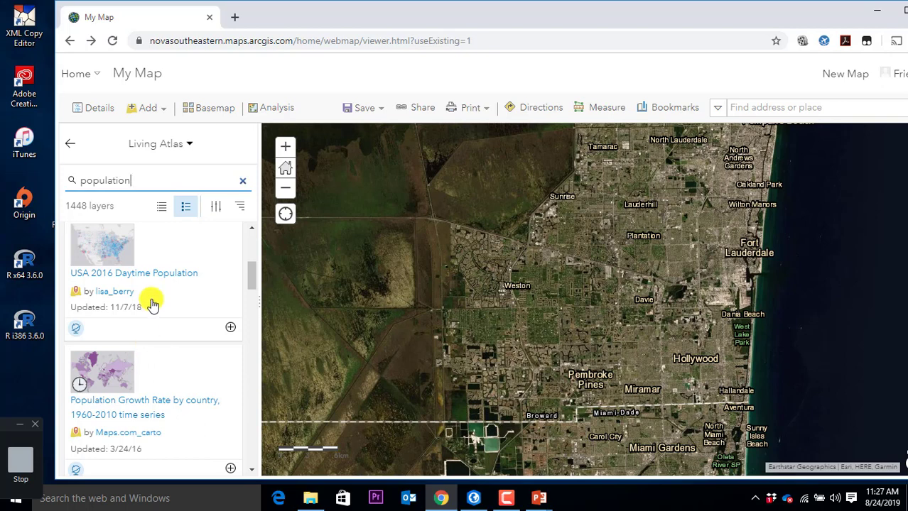
Step: Add the USA 2016 Daytime Population layer to the map from its details page
left_click(160, 275)
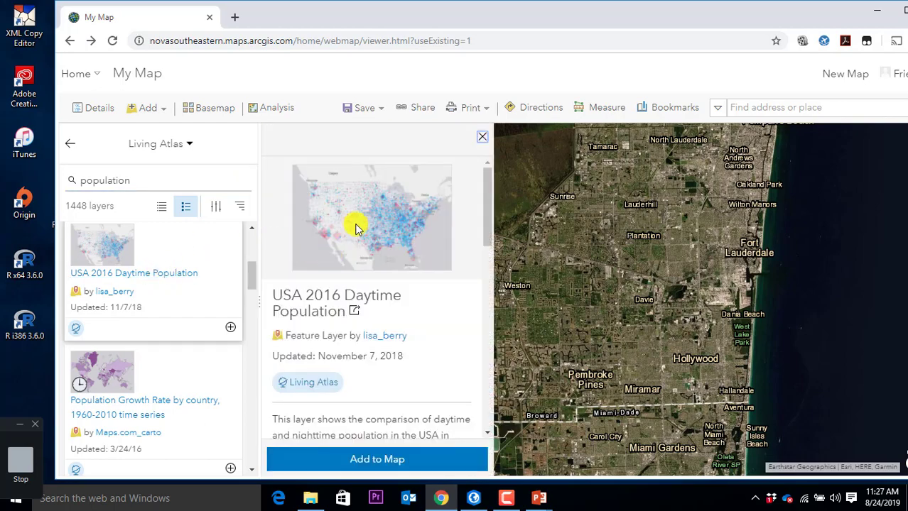
scroll(419, 257, "down", 2)
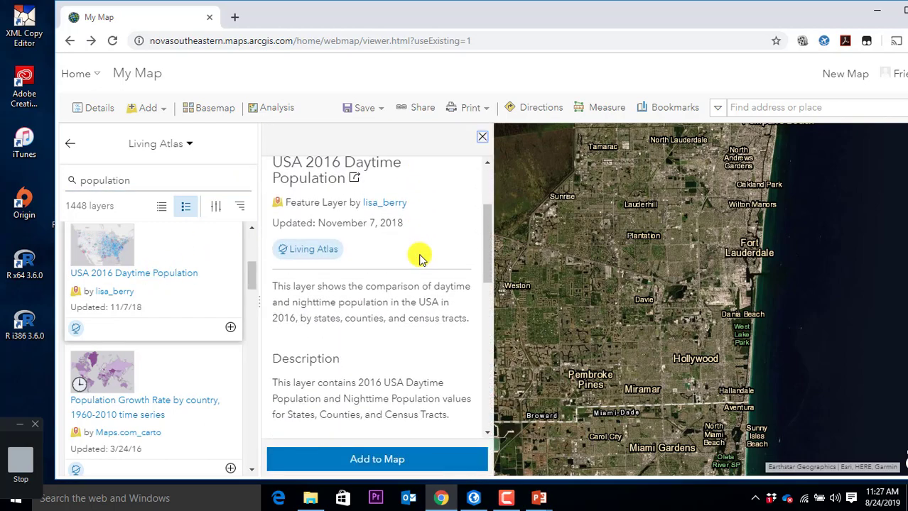
mouse_move(332, 252)
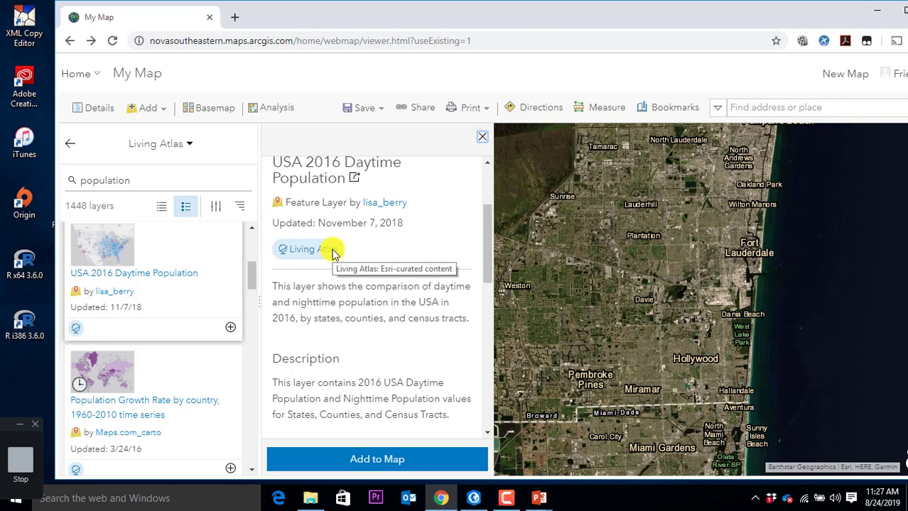
scroll(365, 259, "down", 2)
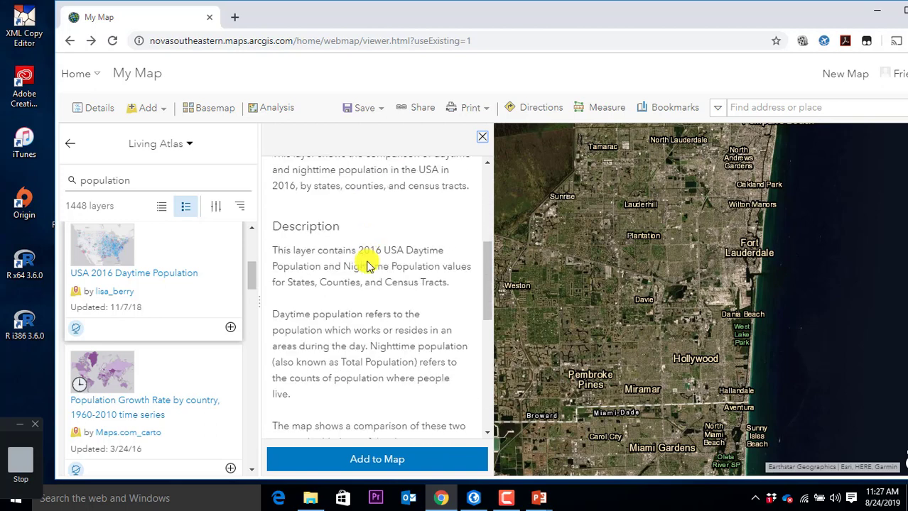
scroll(397, 301, "down", 1)
scroll(403, 301, "down", 1)
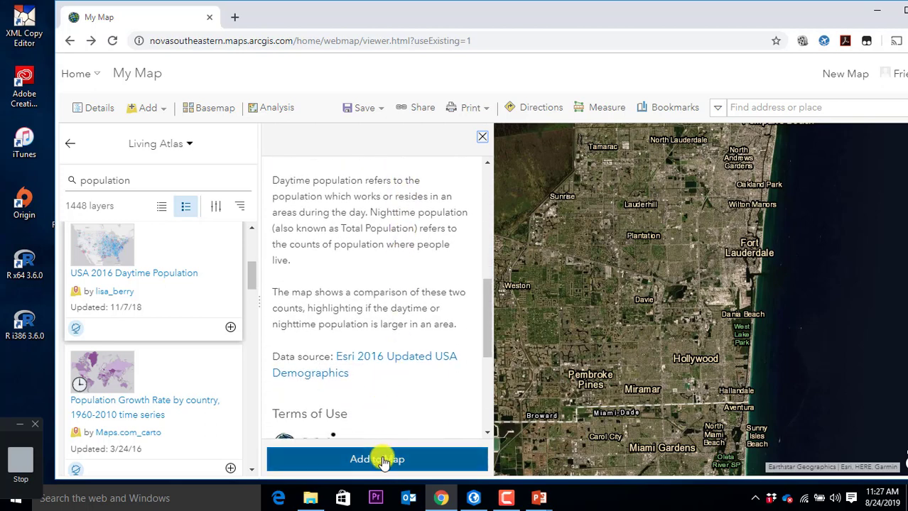
left_click(382, 459)
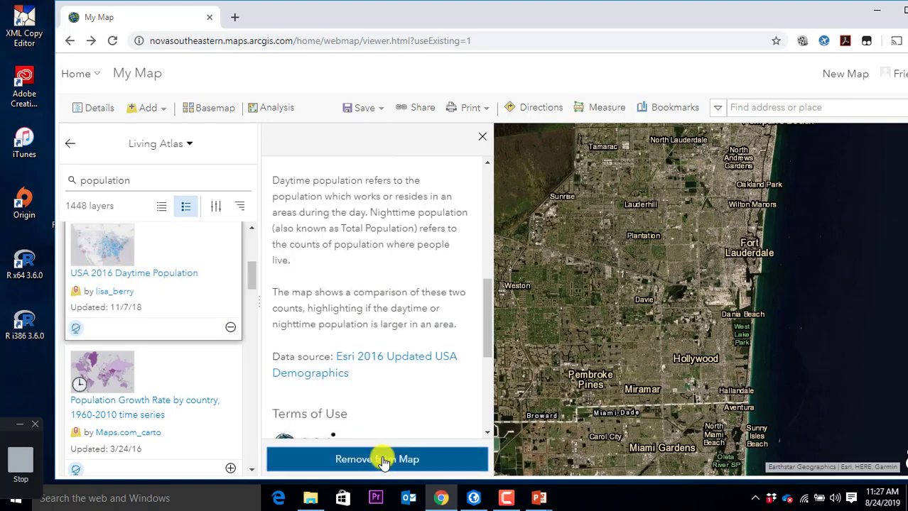
left_click(483, 138)
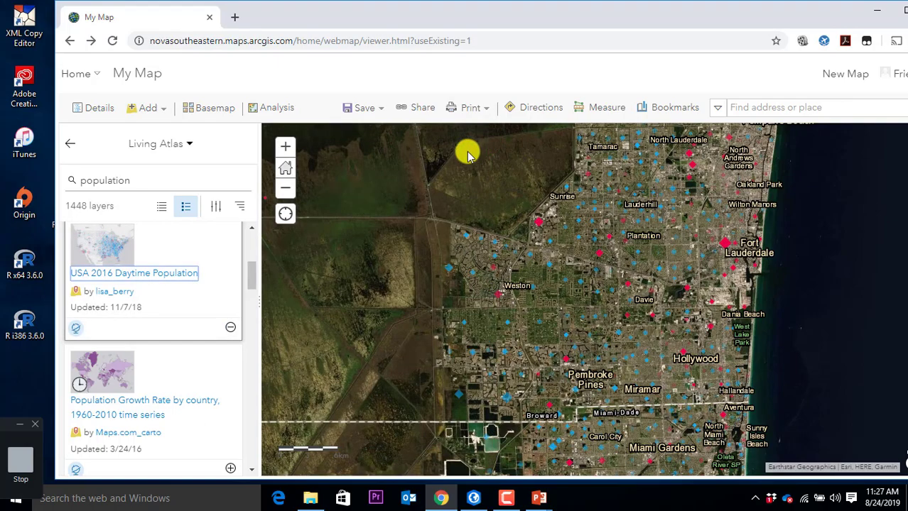
Step: Pan to Dania Beach, check a census tract's daytime and nighttime population, then list layers
scroll(684, 292, "up", 2)
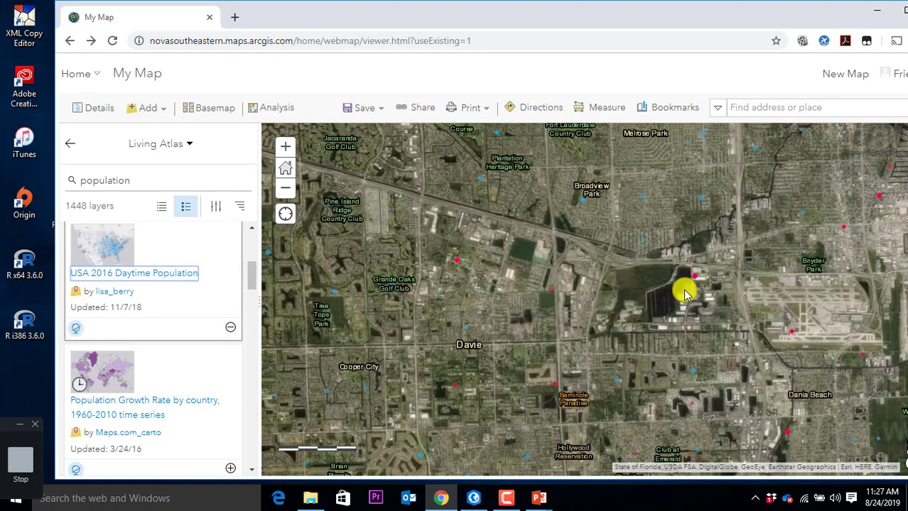
left_click_drag(716, 337, 425, 223)
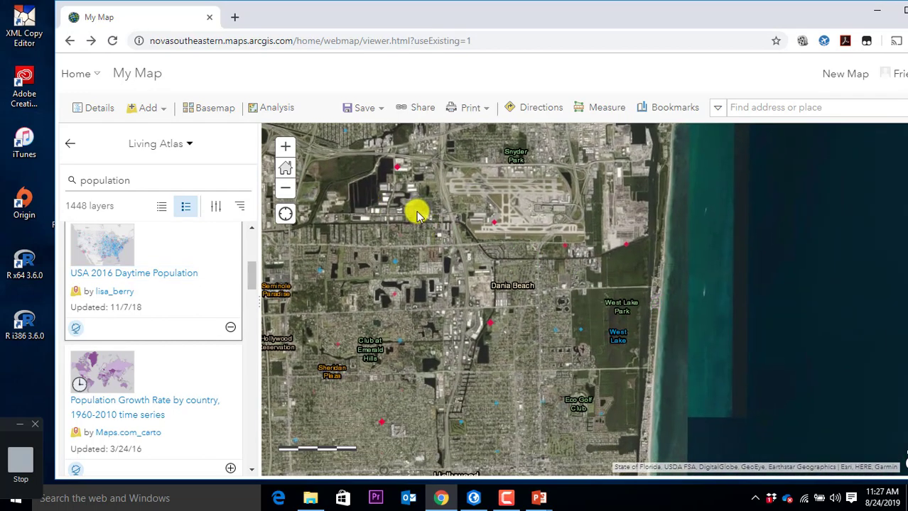
left_click(489, 325)
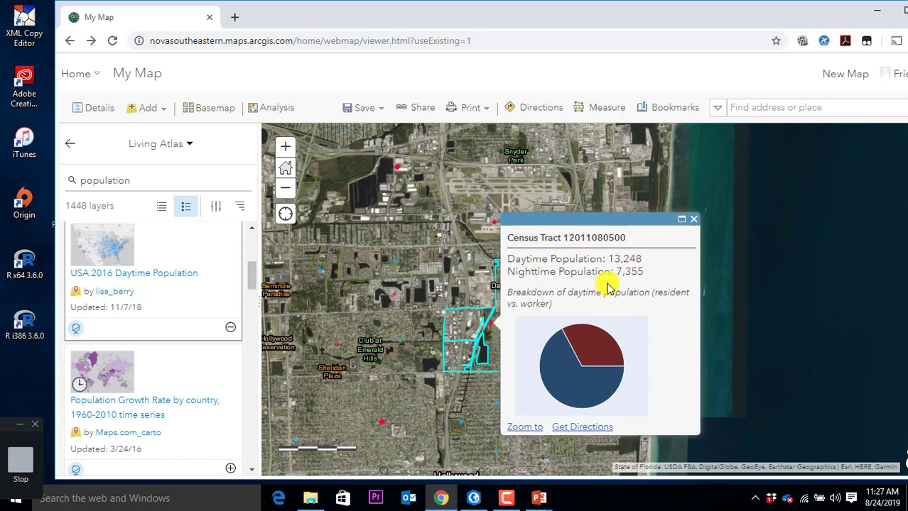
left_click(695, 223)
left_click(70, 144)
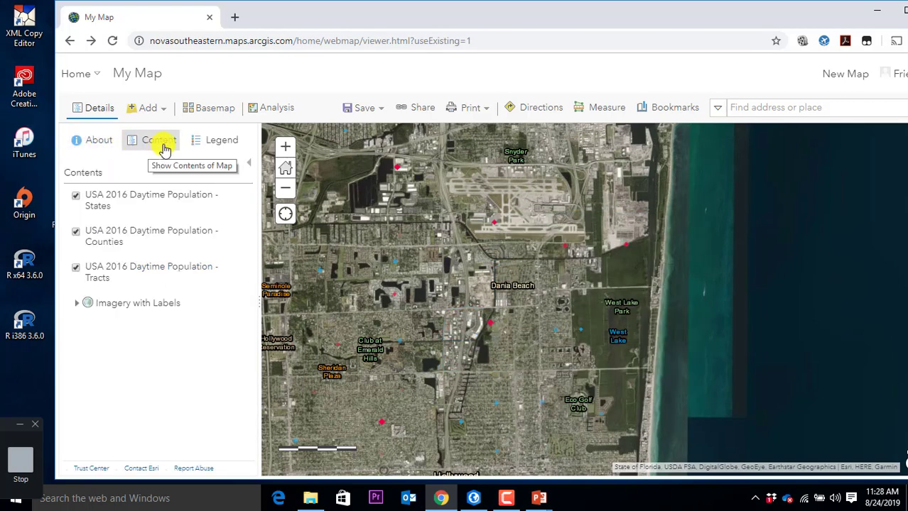
Step: Display and scroll through the map legend
mouse_move(136, 232)
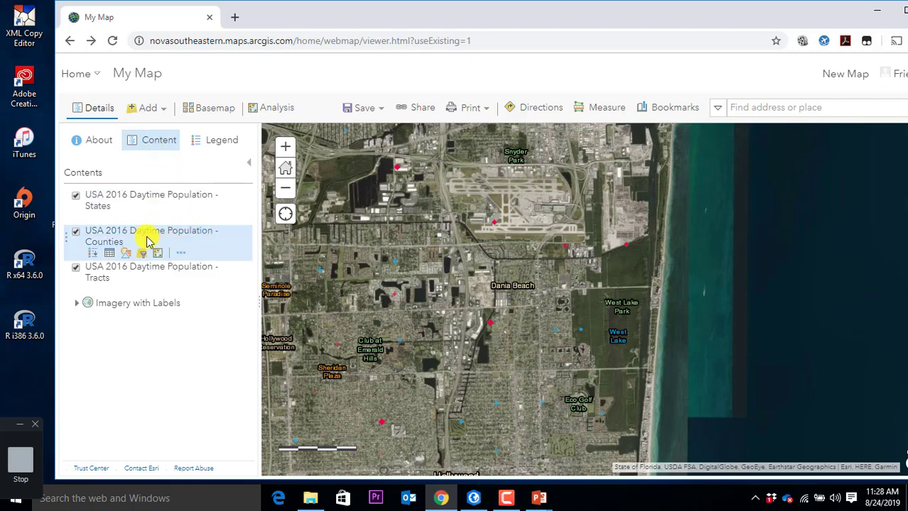
mouse_move(152, 205)
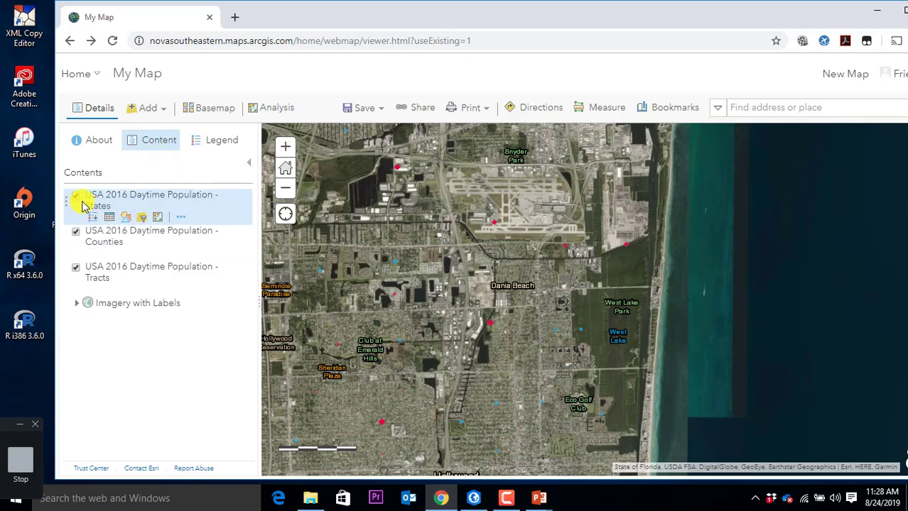
mouse_move(100, 250)
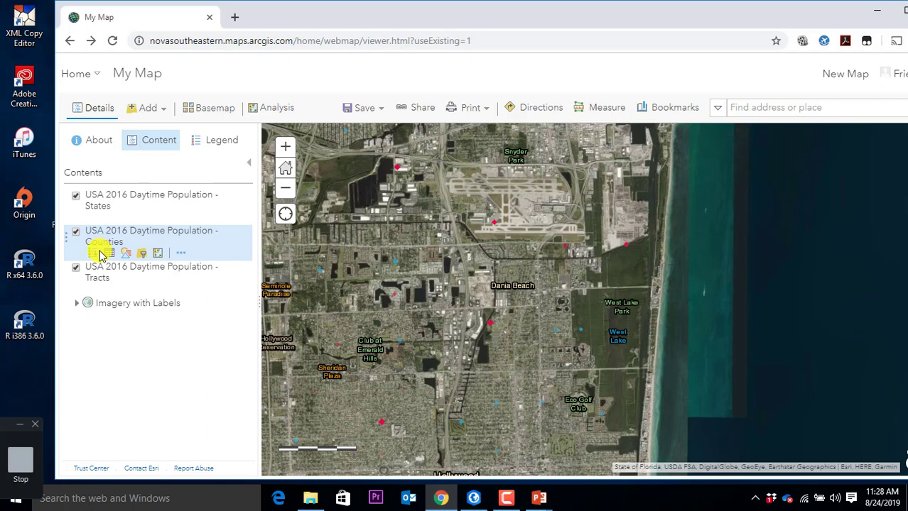
left_click(227, 140)
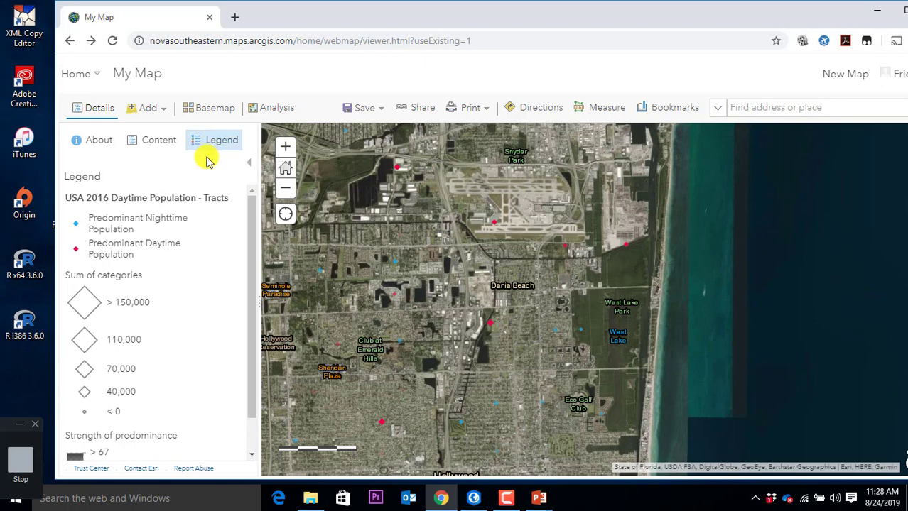
scroll(223, 314, "down", 1)
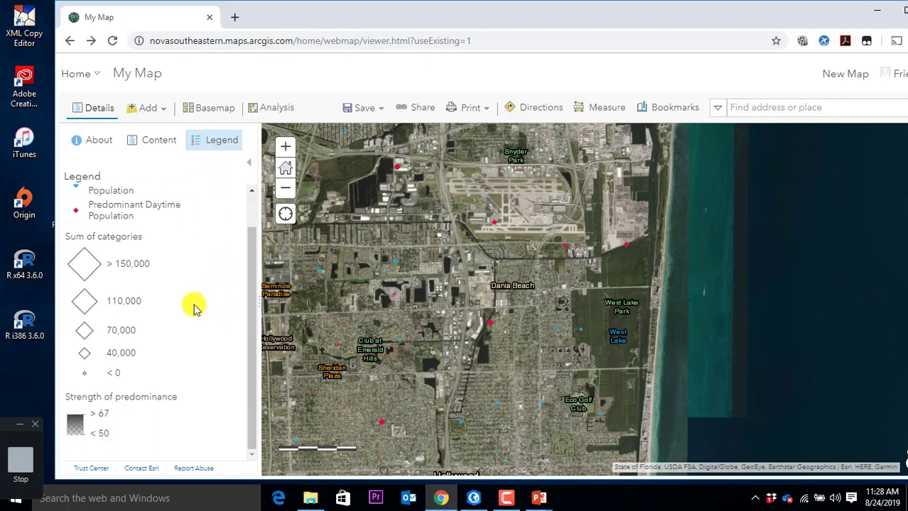
scroll(122, 216, "up", 1)
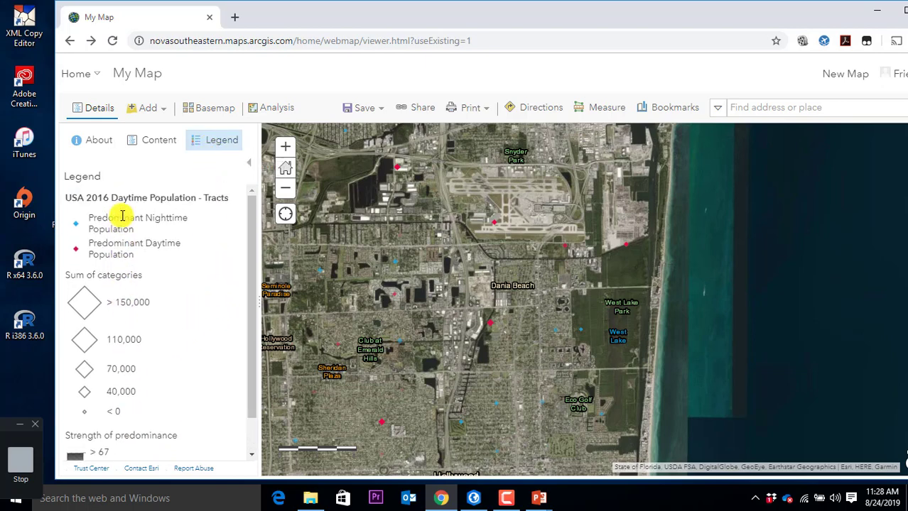
Step: Expand Imagery with Labels in the layer list into World Boundaries and Places and World Imagery
left_click(152, 143)
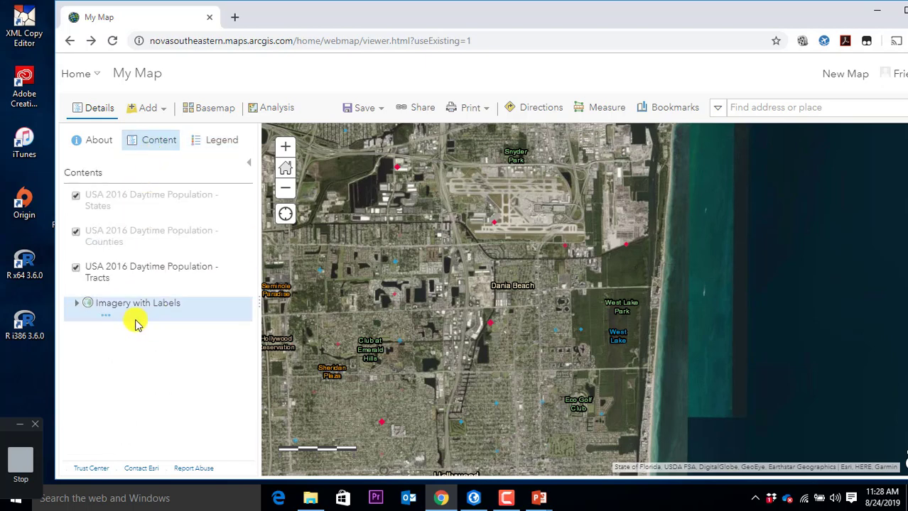
left_click(104, 308)
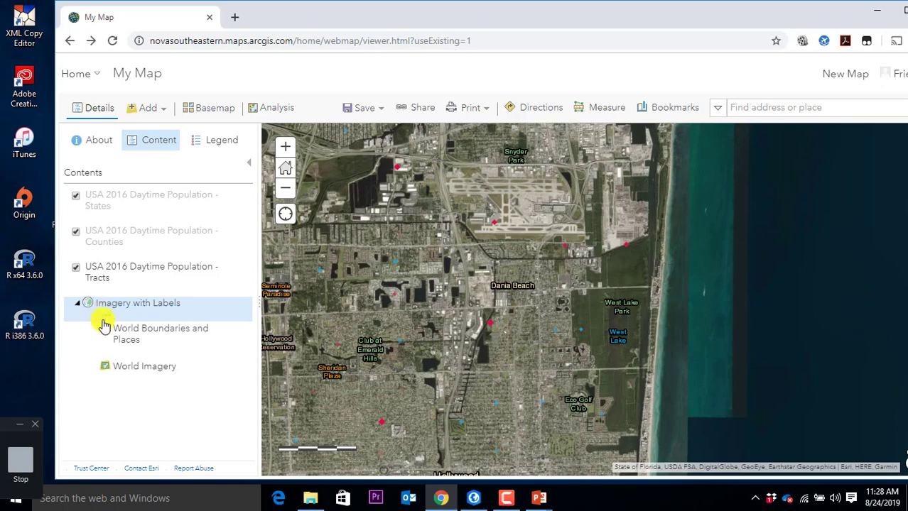
left_click(106, 370)
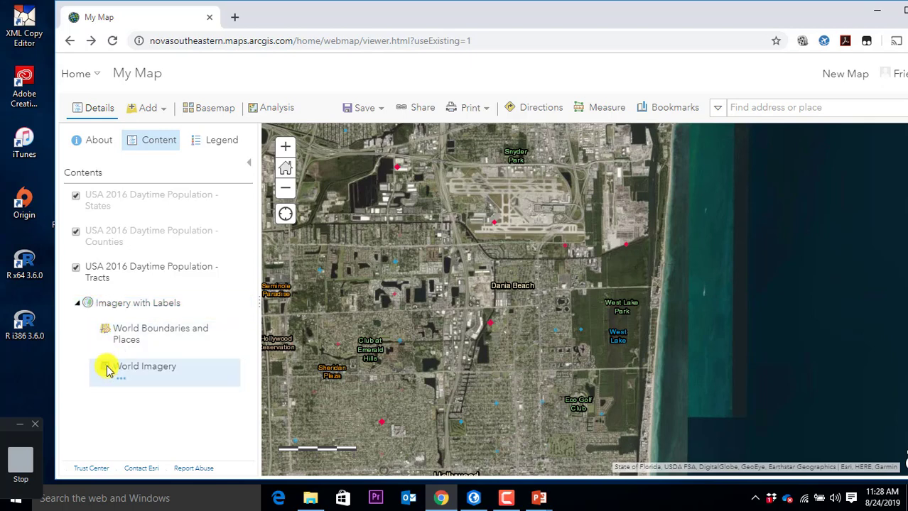
left_click(102, 306)
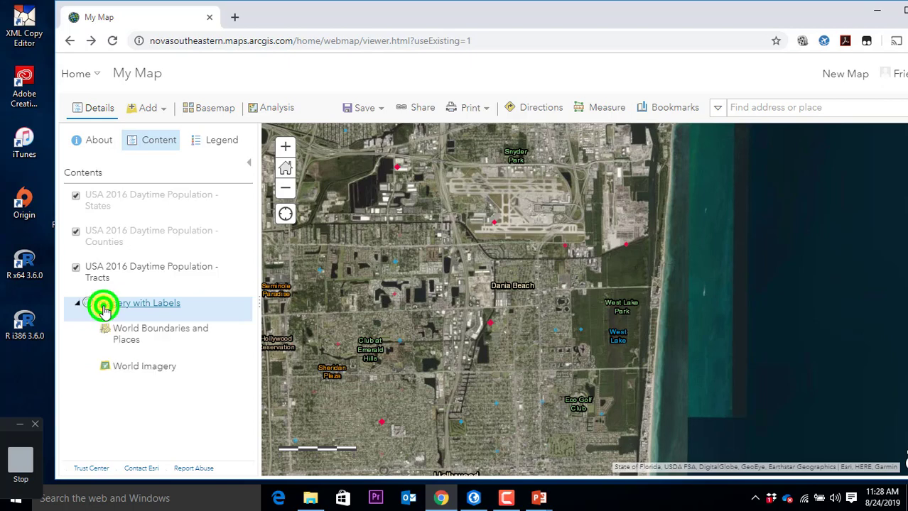
left_click(109, 317)
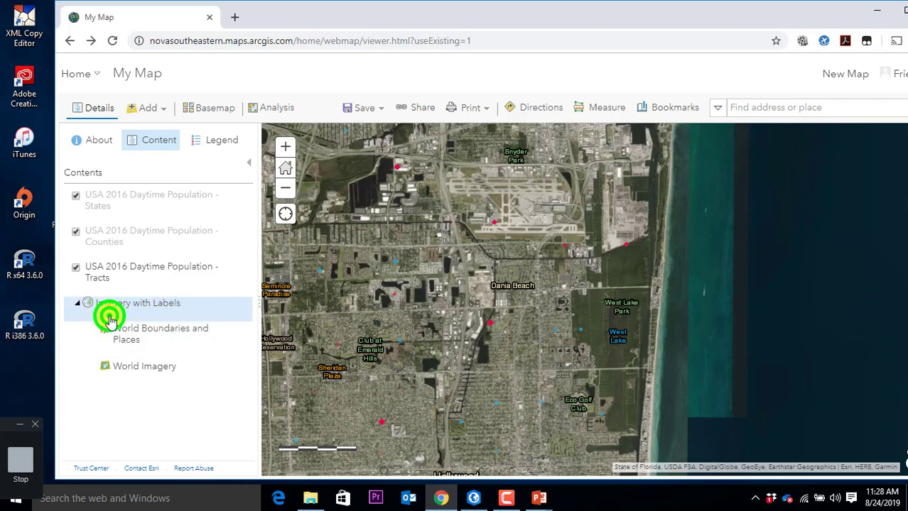
Step: Zoom out from Dania Beach and recenter on the Fort Lauderdale–Miami coastline
left_click(105, 330)
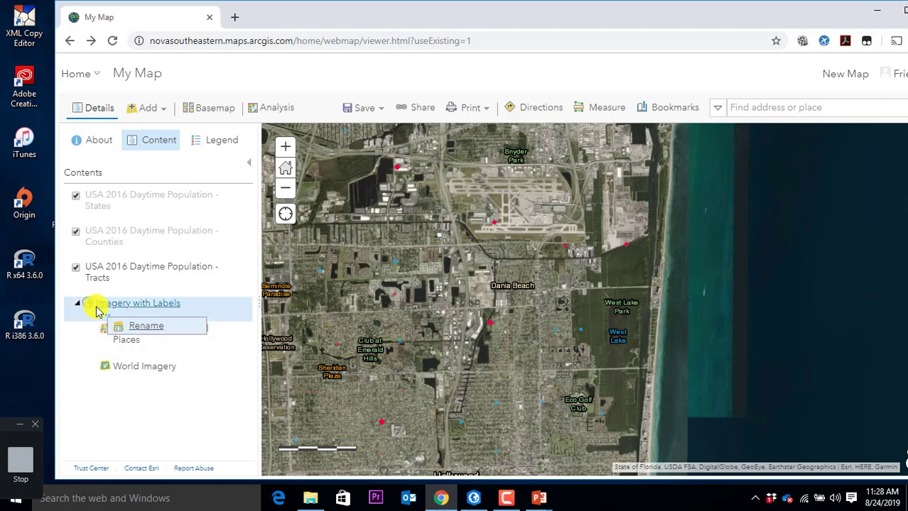
right_click(96, 309)
left_click(93, 328)
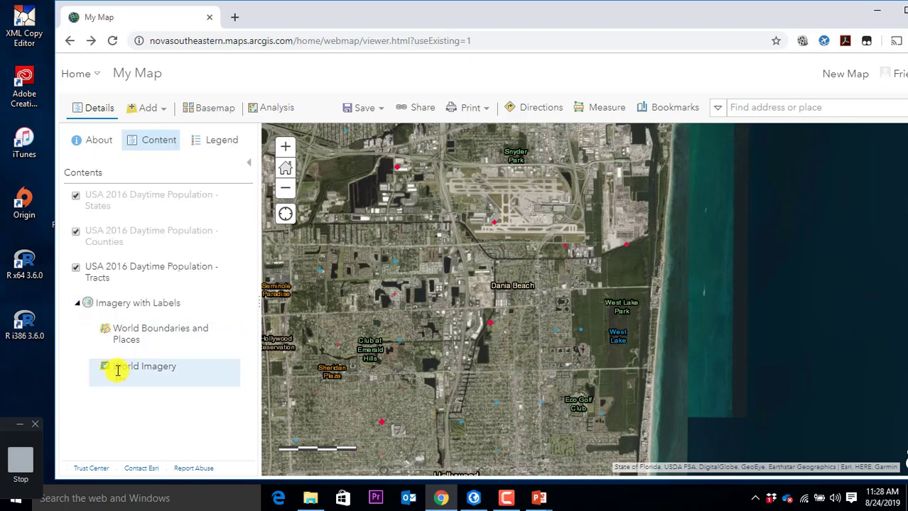
left_click(105, 366)
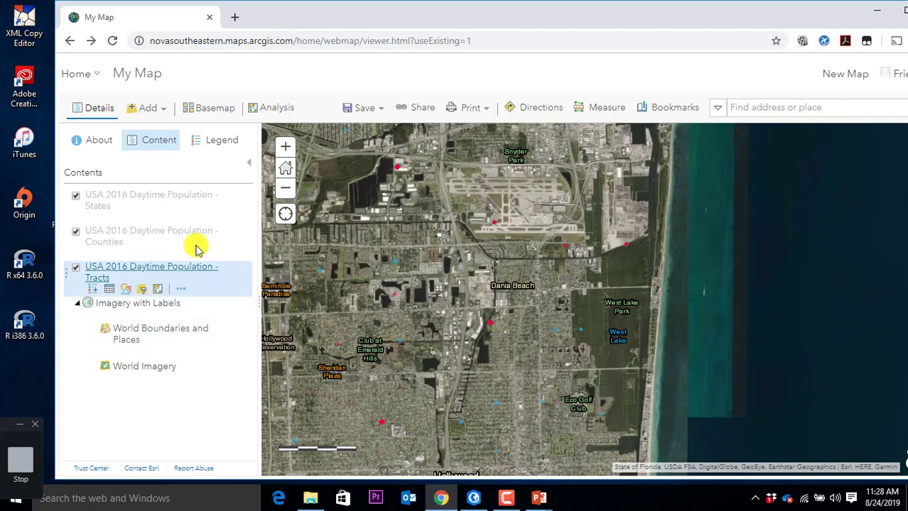
scroll(397, 263, "down", 4)
left_click_drag(451, 281, 674, 289)
Step: Switch the basemap to Streets, zoom in on Hialeah, and show the tracts legend
left_click(223, 108)
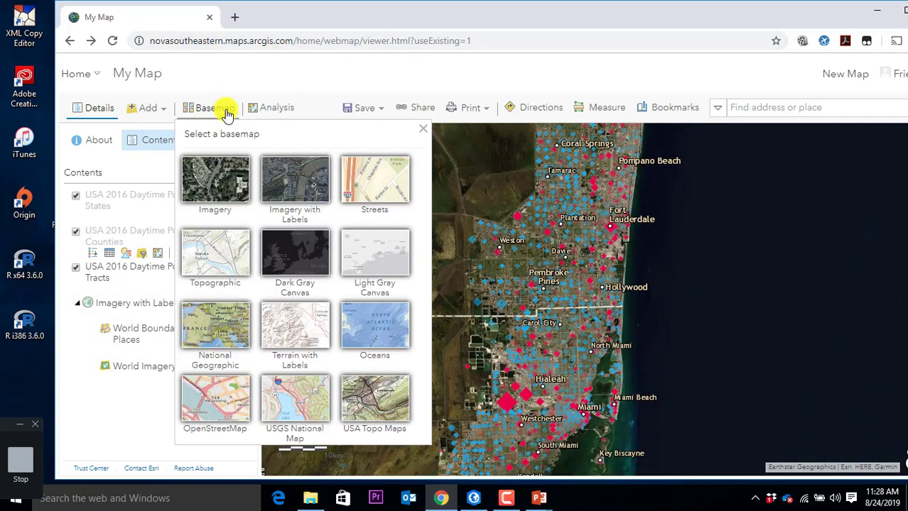
left_click(357, 187)
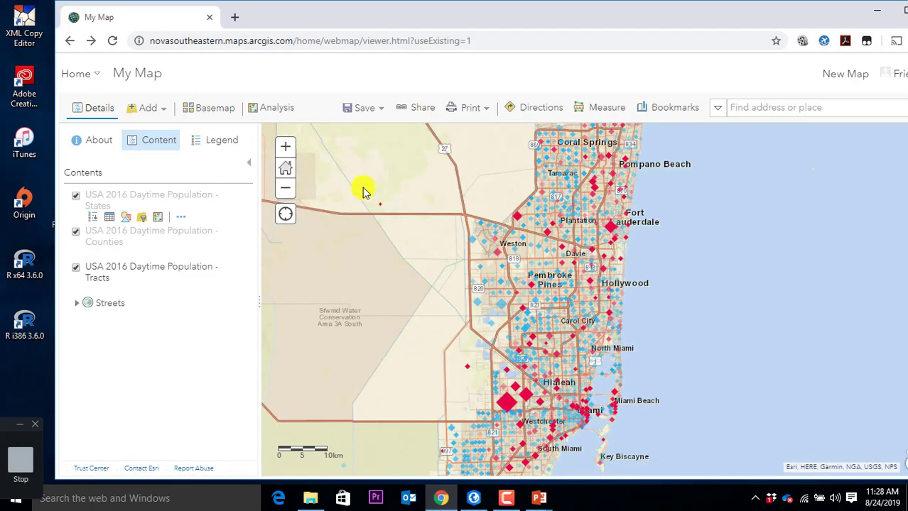
scroll(541, 395, "up", 1)
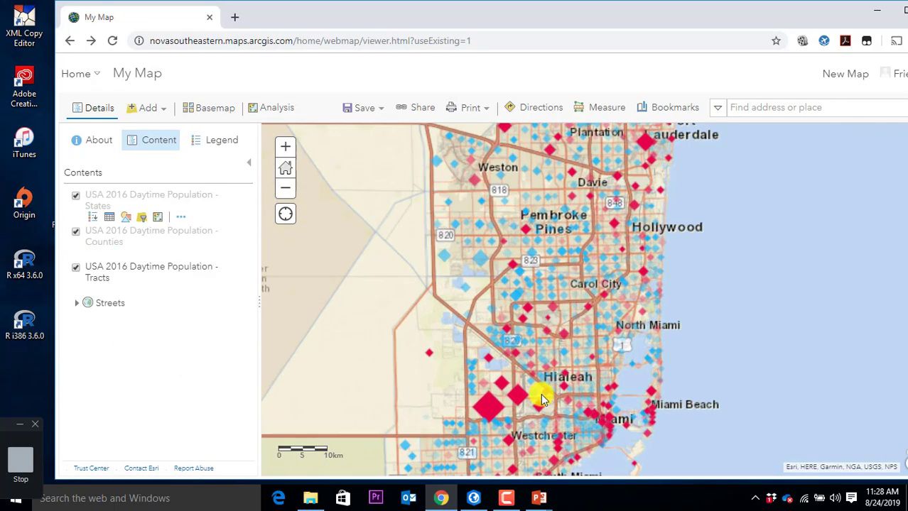
left_click(208, 140)
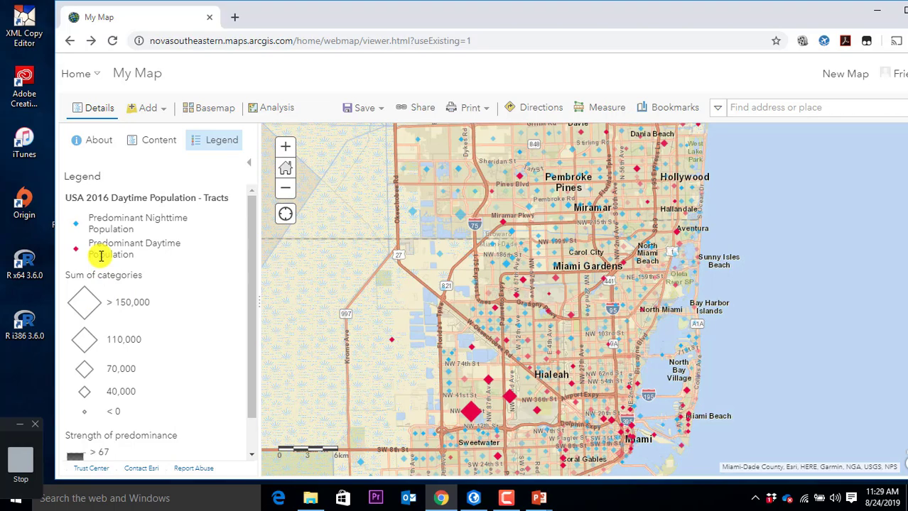
left_click(470, 411)
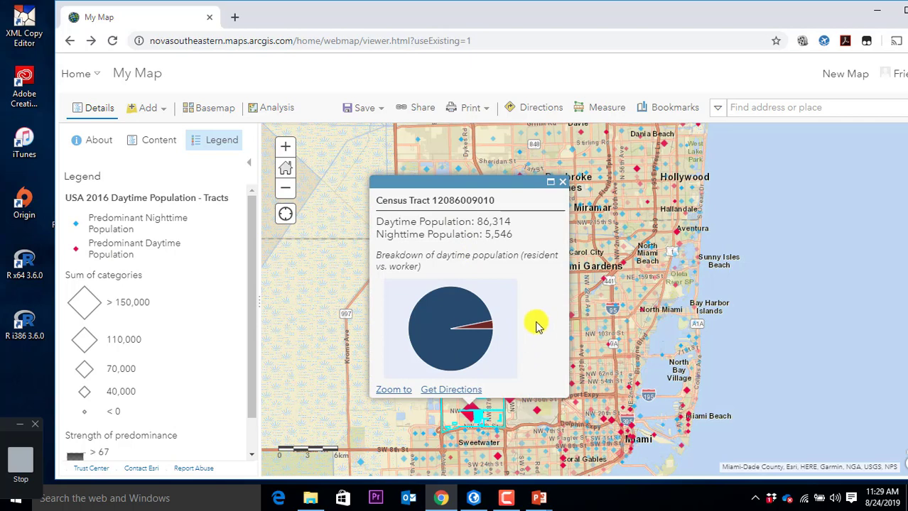
mouse_move(466, 342)
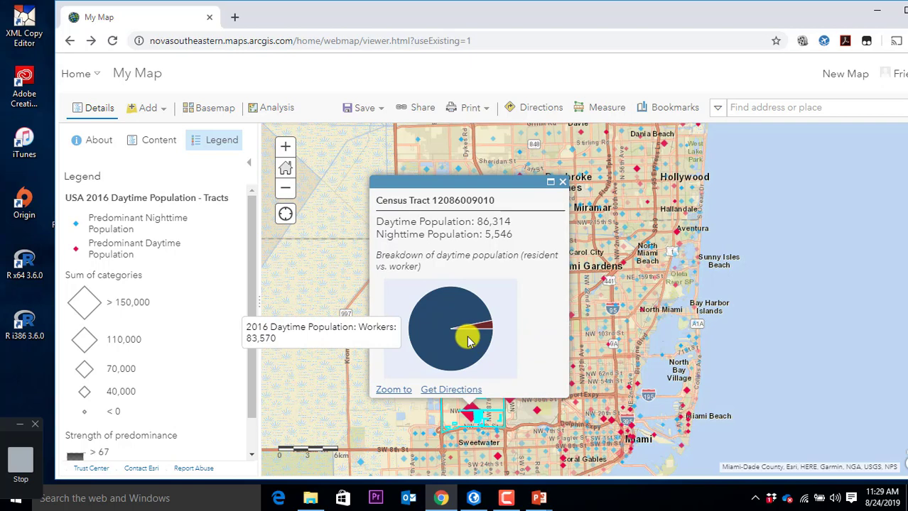
left_click(559, 185)
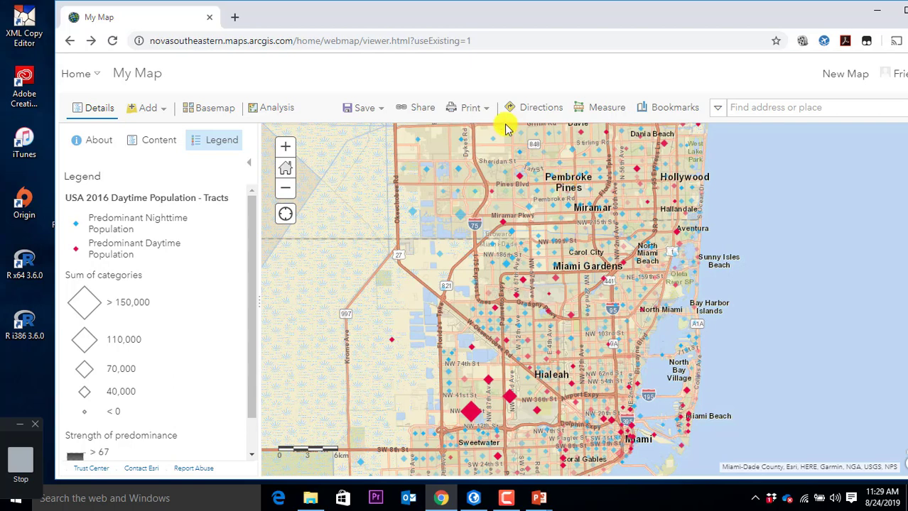
Step: Search Living Atlas for 'traffic counts' and add 2019 USA Traffic Counts to the map
left_click(166, 110)
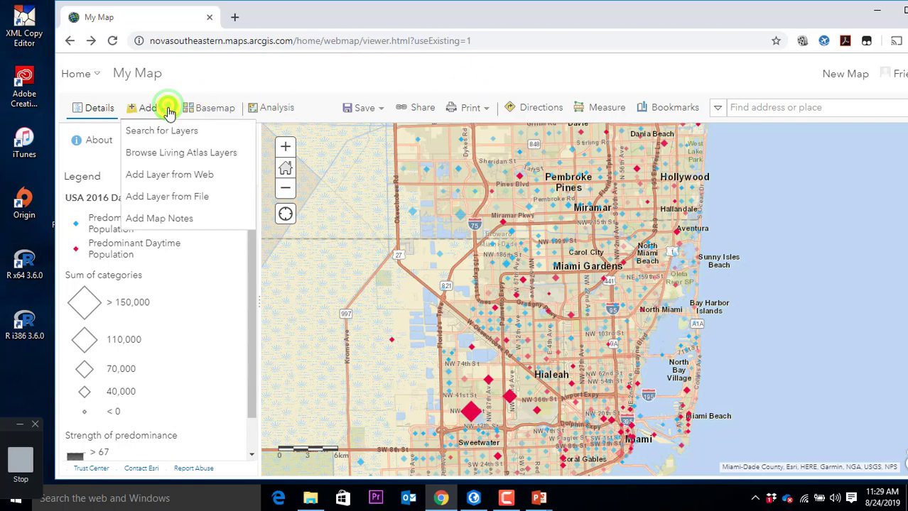
left_click(175, 153)
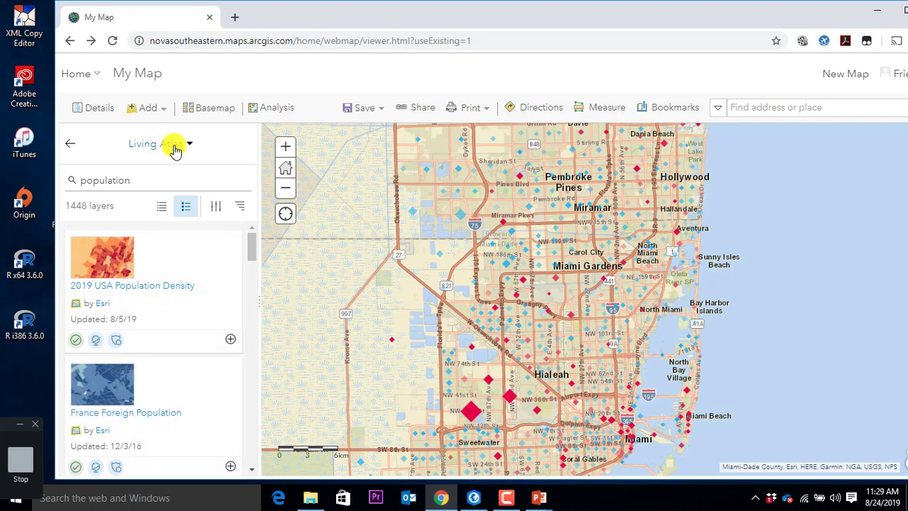
double_click(146, 179)
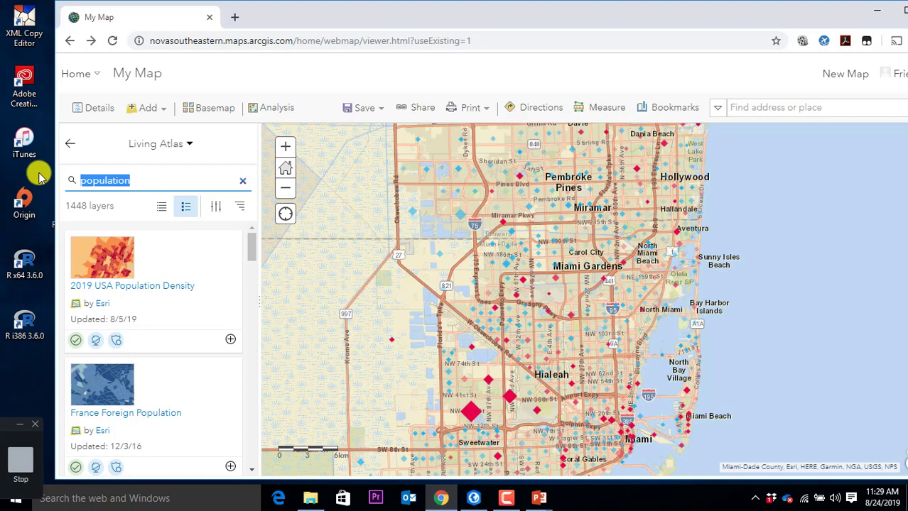
type("traffic cou")
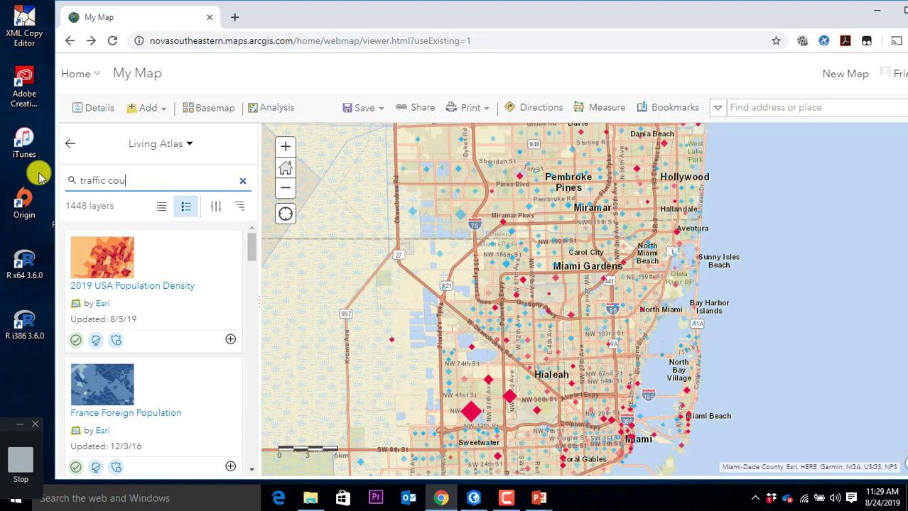
type("nts")
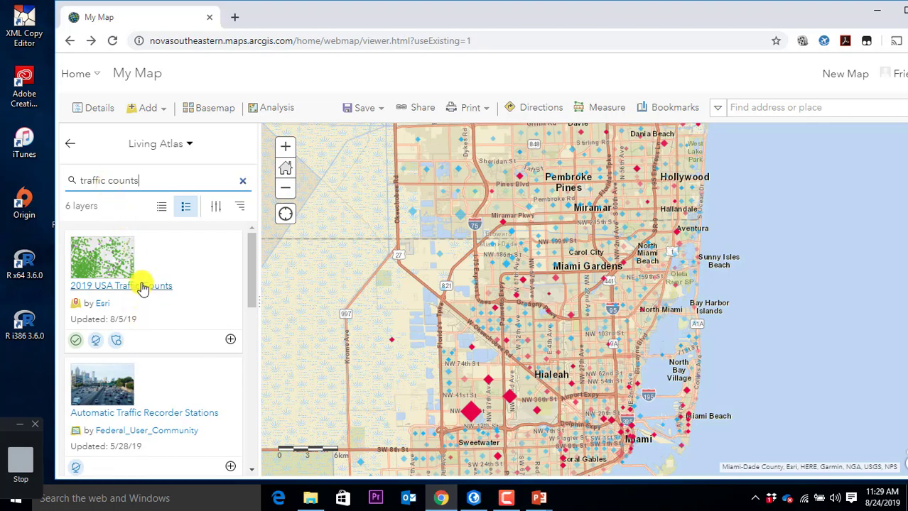
left_click(142, 288)
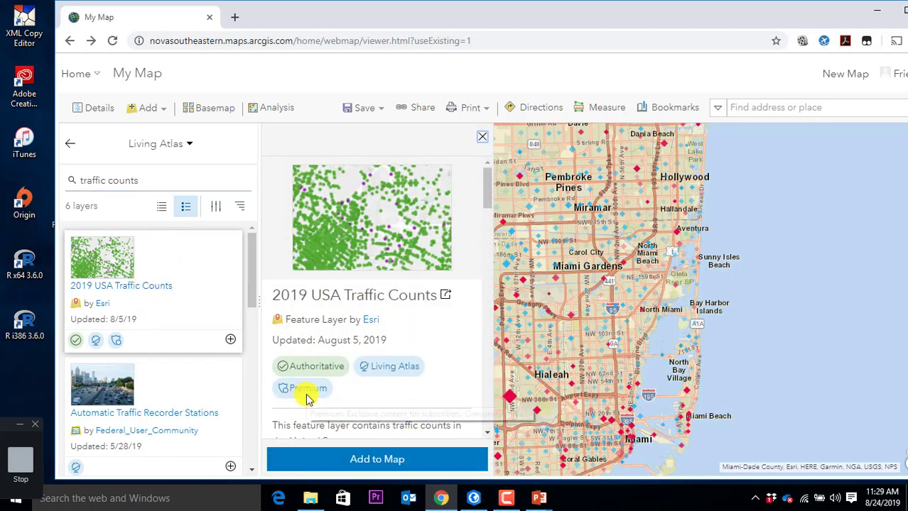
mouse_move(307, 399)
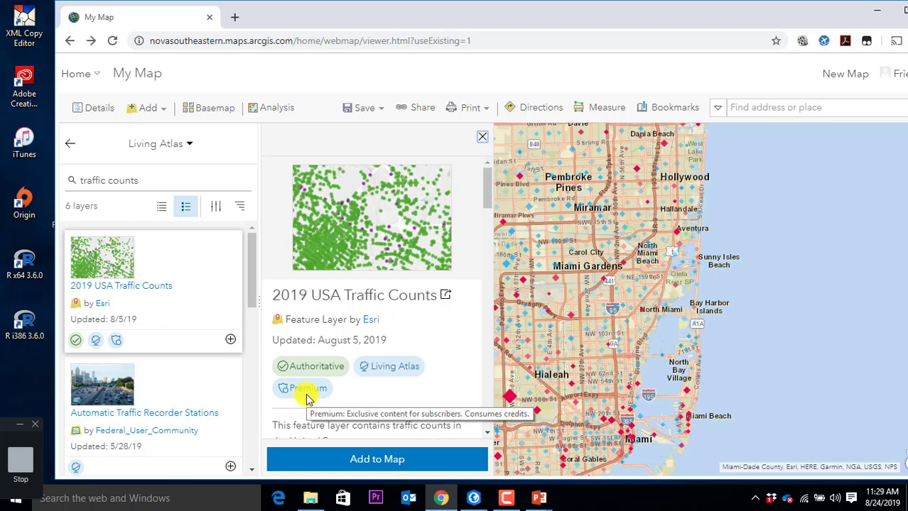
left_click(381, 458)
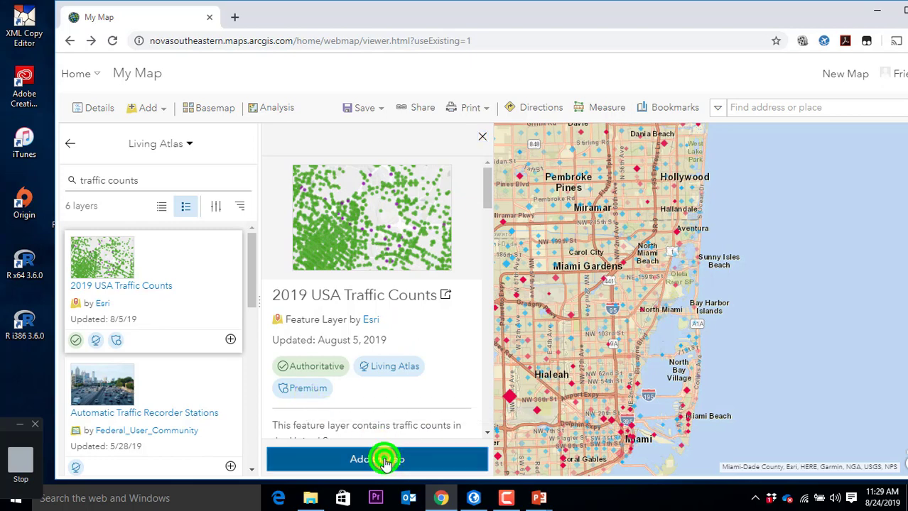
left_click(482, 136)
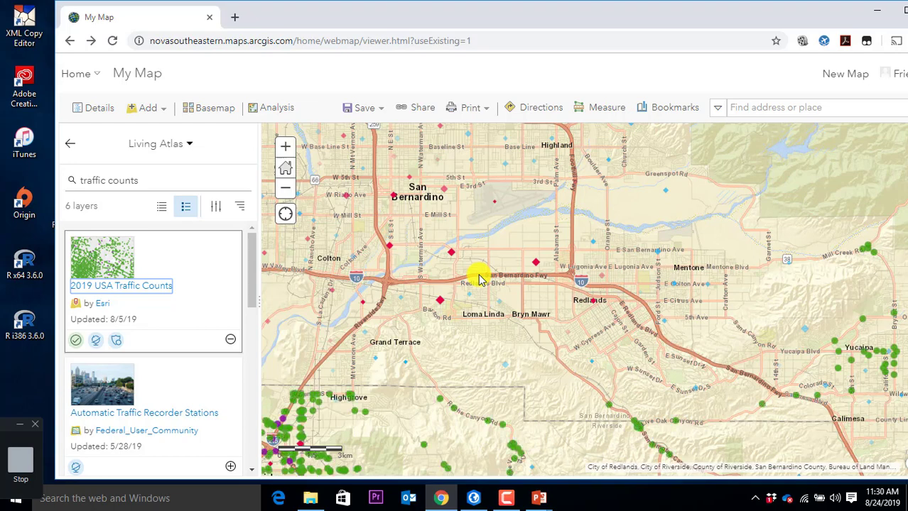
left_click(69, 144)
scroll(609, 318, "down", 3)
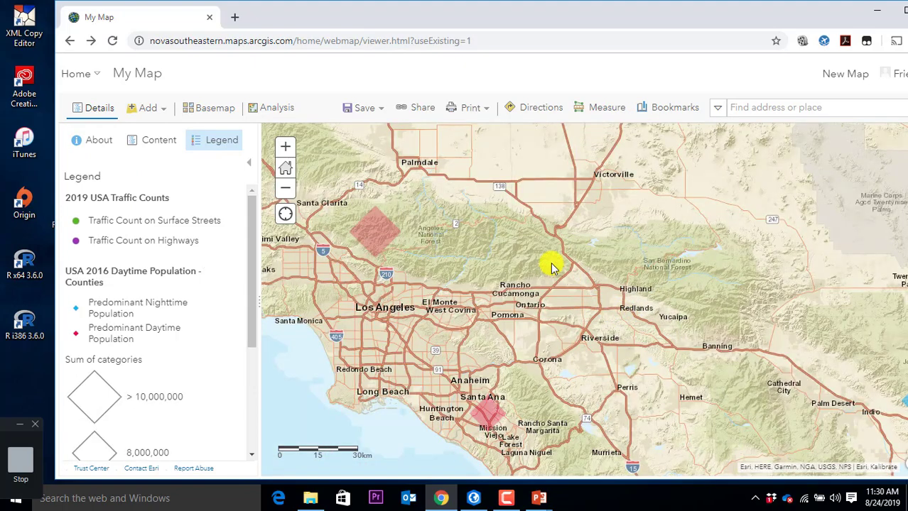
scroll(553, 265, "down", 2)
scroll(552, 263, "down", 3)
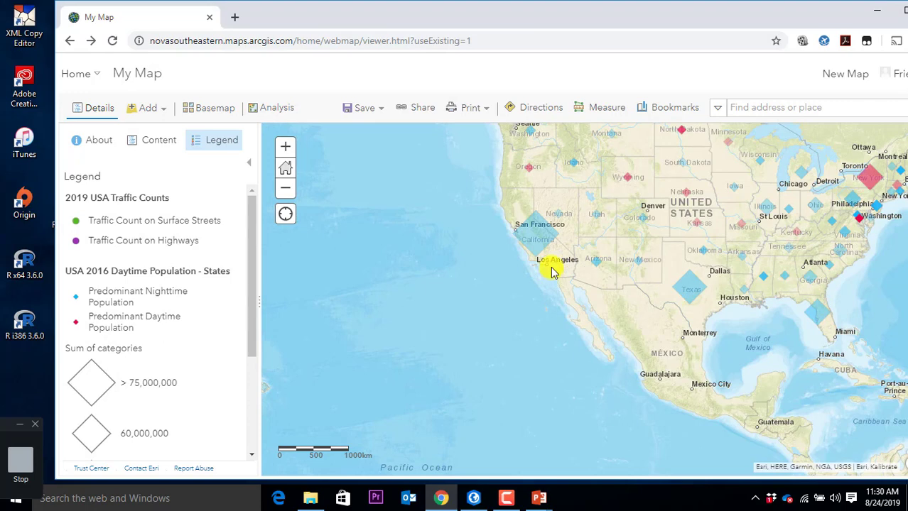
left_click_drag(607, 249, 551, 251)
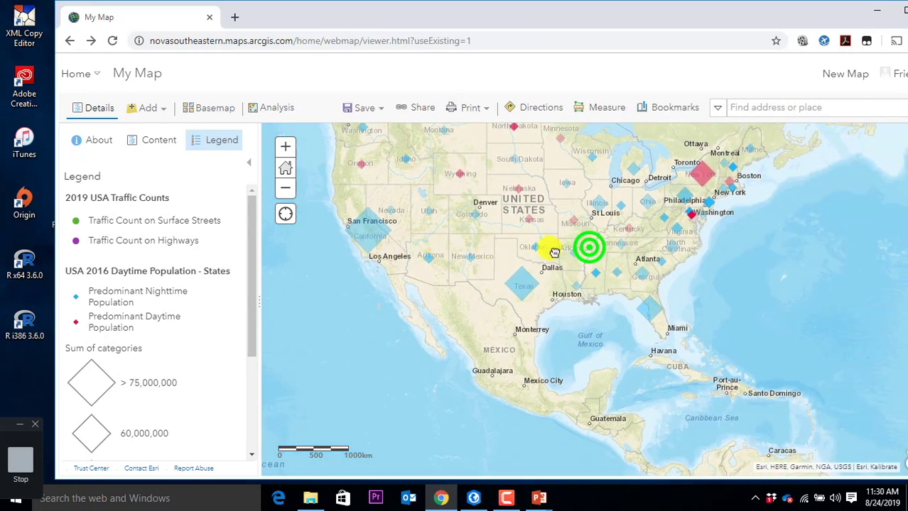
left_click_drag(618, 239, 488, 250)
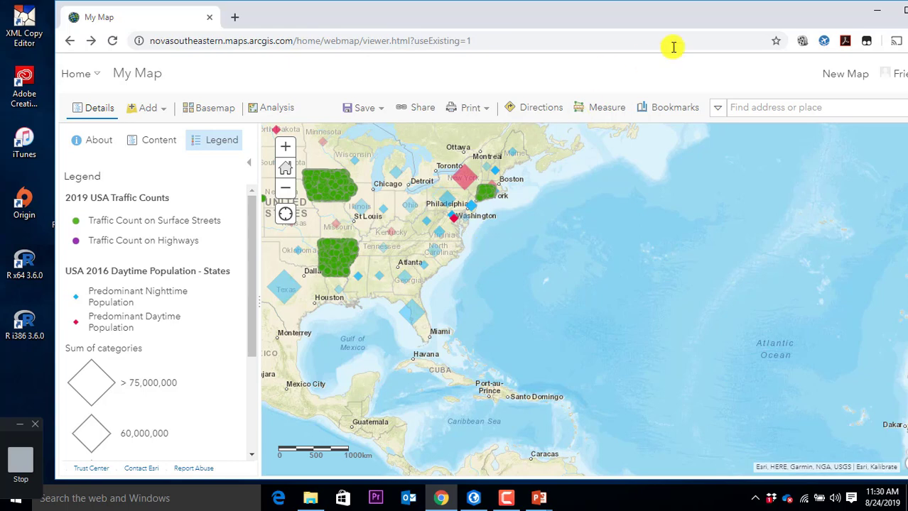
left_click(687, 112)
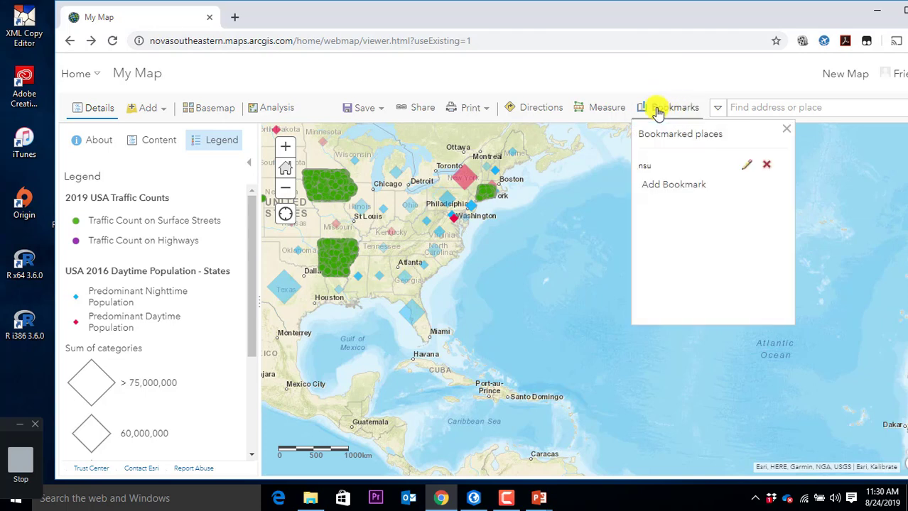
left_click(643, 172)
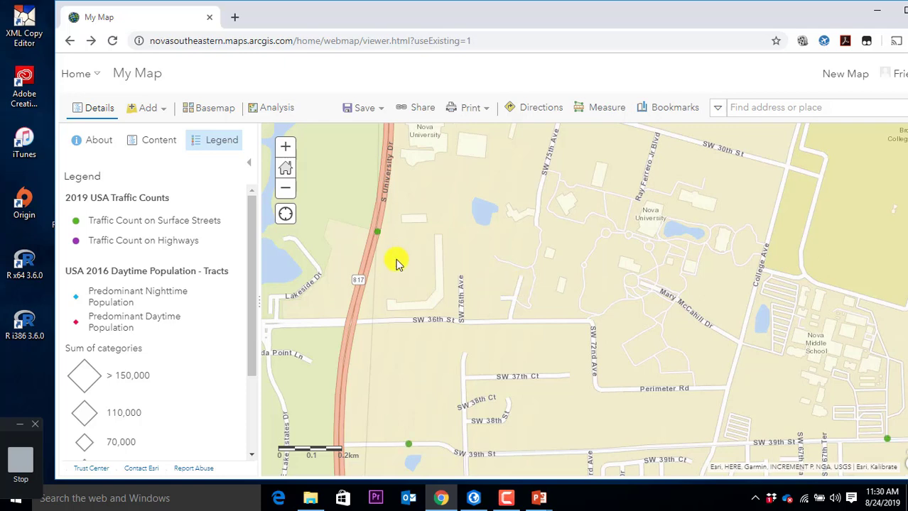
scroll(521, 283, "down", 3)
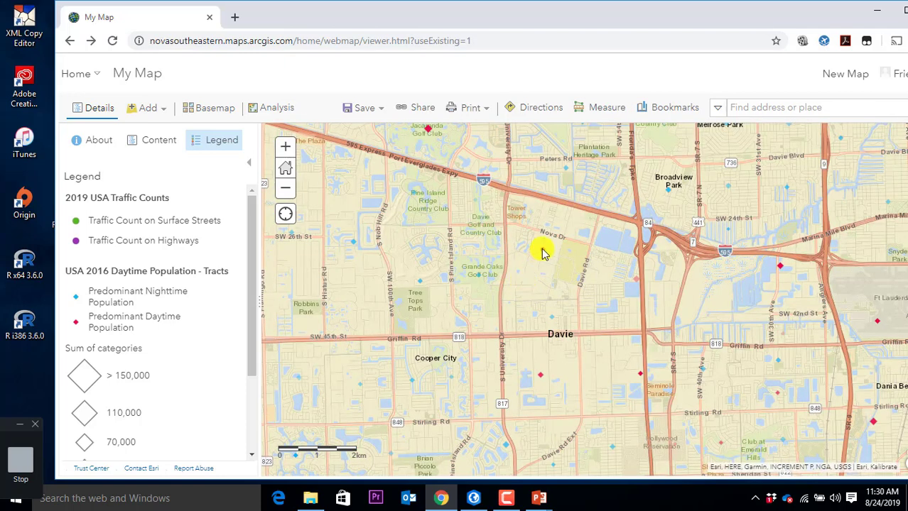
scroll(527, 273, "up", 3)
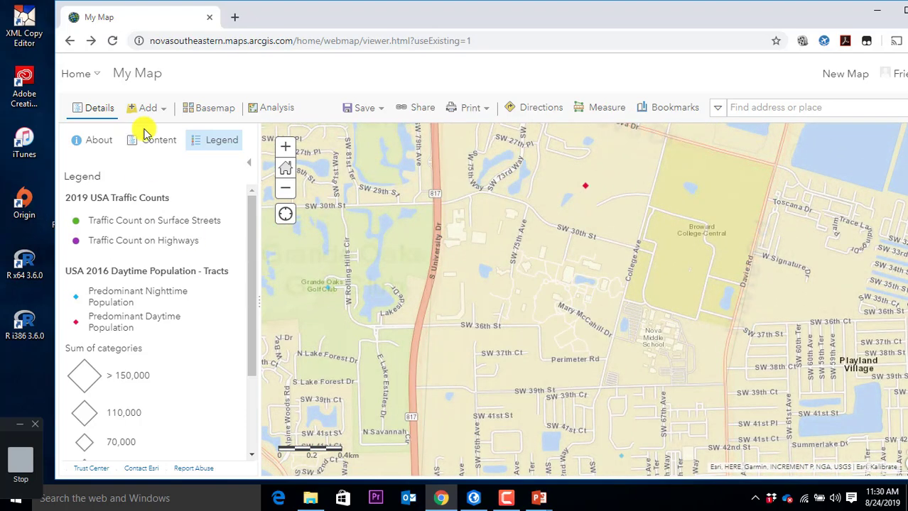
Step: Turn off the States, Counties and Tracts USA 2016 Daytime Population layers in Contents
left_click(147, 140)
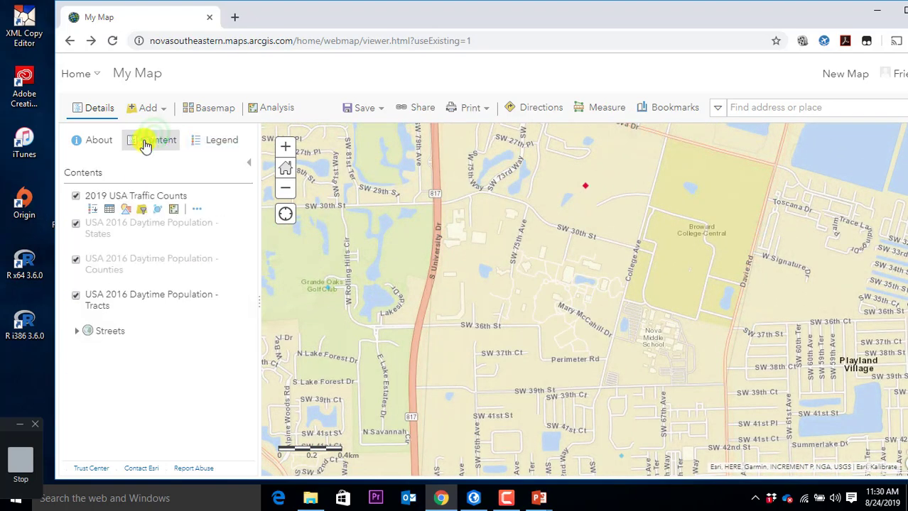
left_click(76, 225)
left_click(75, 261)
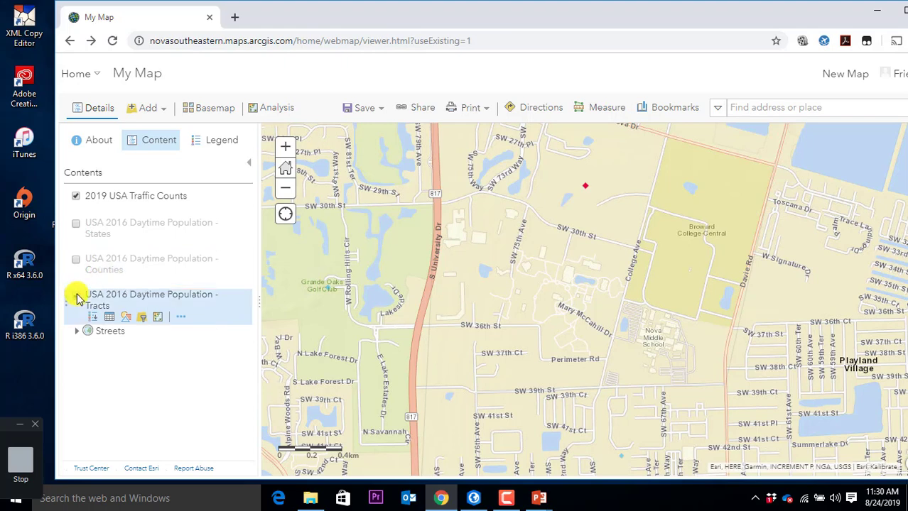
left_click(75, 295)
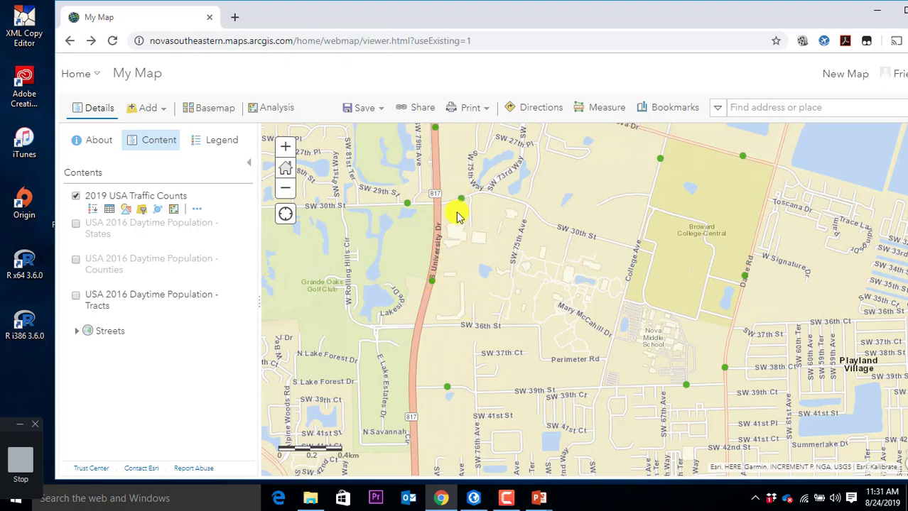
Step: Inspect the traffic count popup for the University Dr point, then zoom out
left_click(433, 282)
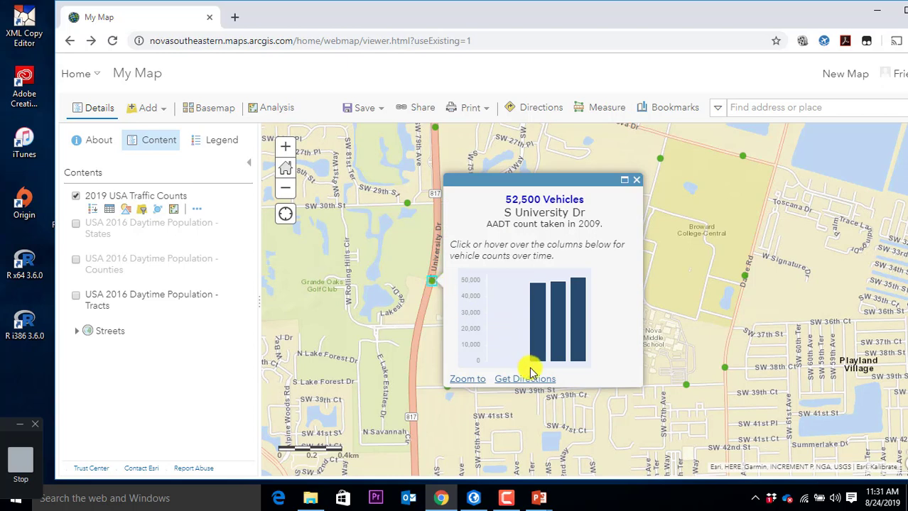
mouse_move(556, 332)
mouse_move(542, 316)
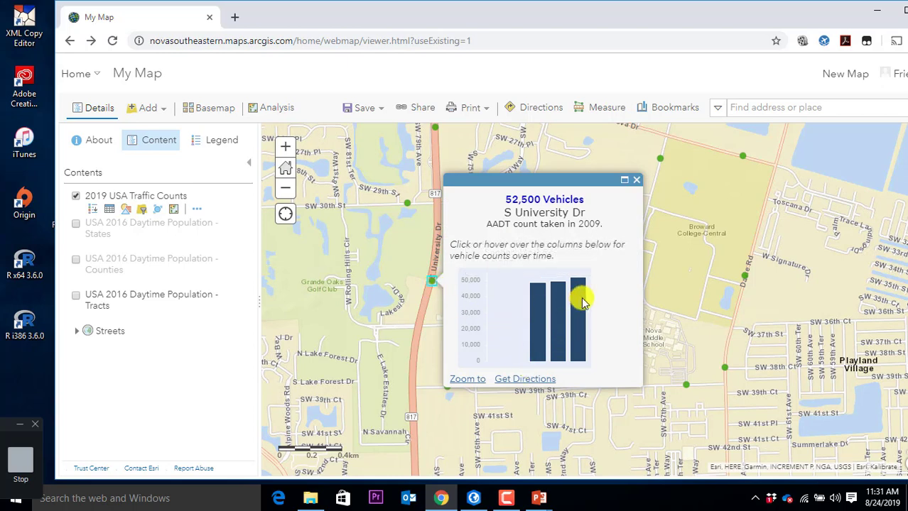
mouse_move(583, 302)
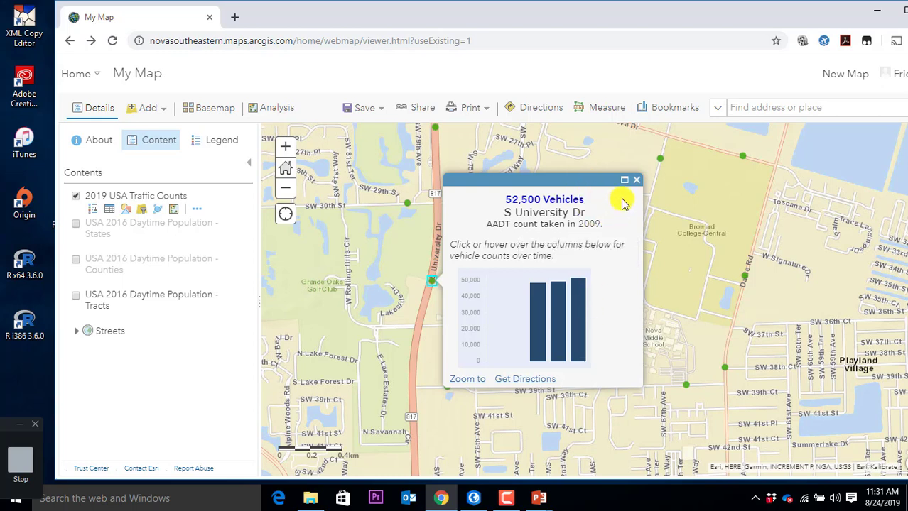
left_click(637, 181)
scroll(647, 216, "down", 1)
scroll(646, 224, "down", 3)
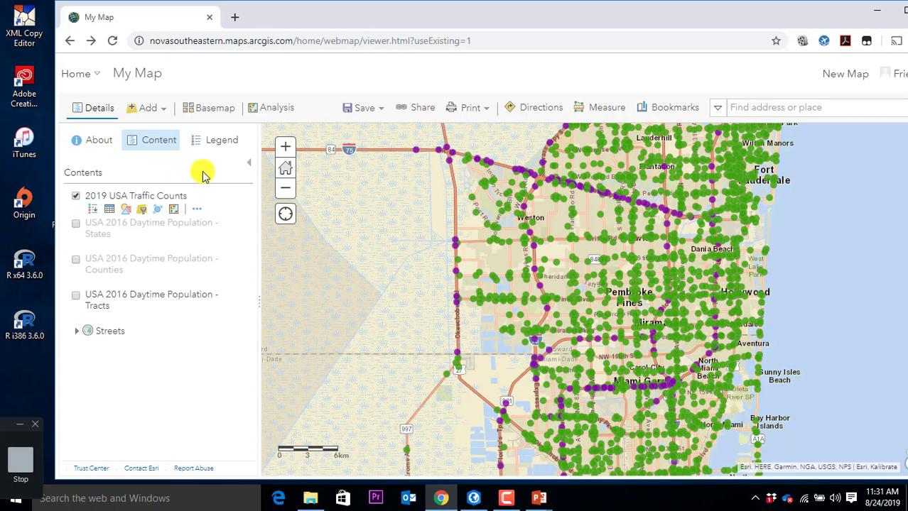
Step: Search Living Atlas for 'traffic' and add World Traffic Service to the map
left_click(163, 114)
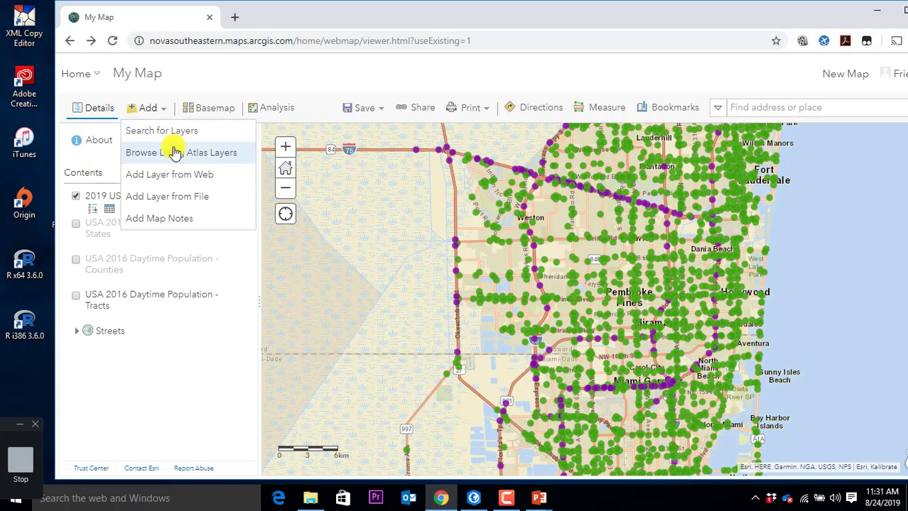
left_click(174, 152)
left_click_drag(161, 179, 47, 187)
type("traffic")
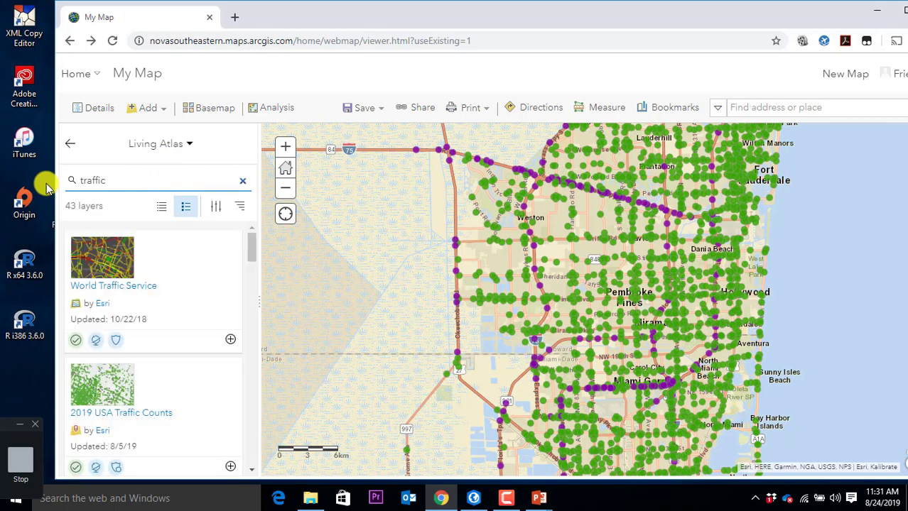
left_click(115, 258)
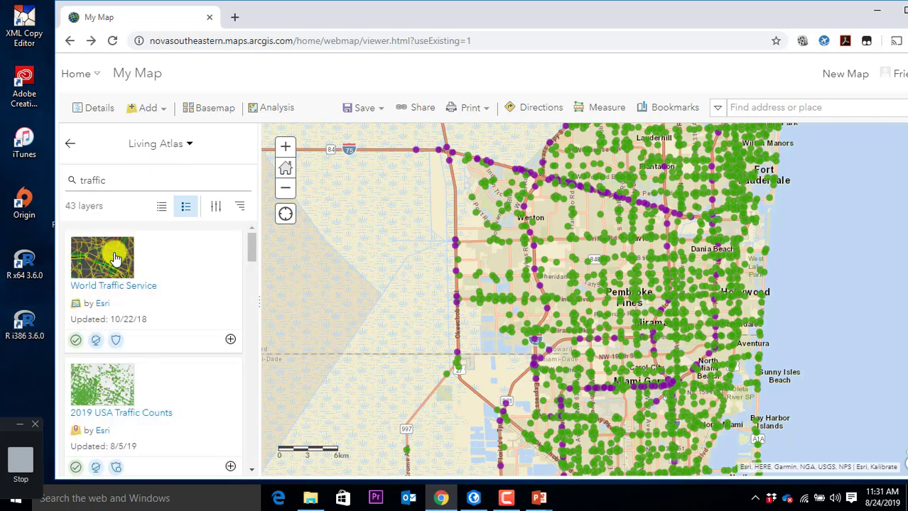
left_click(115, 258)
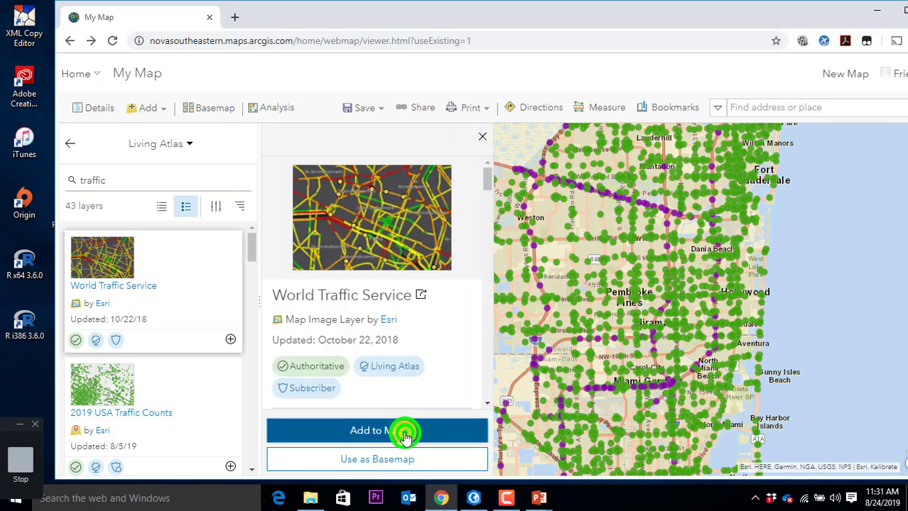
left_click(405, 432)
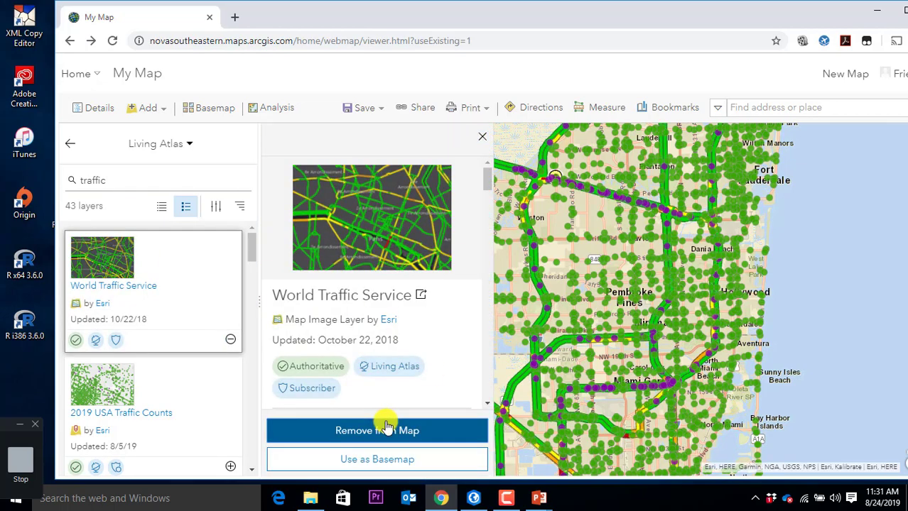
Step: Hide the 2019 USA Traffic Counts layer and zoom to live traffic around Fort Lauderdale
left_click(482, 136)
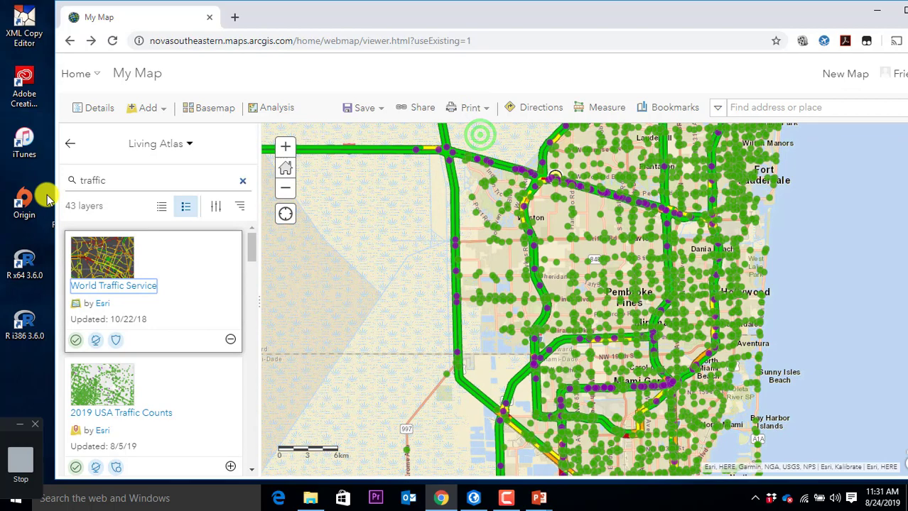
left_click(70, 144)
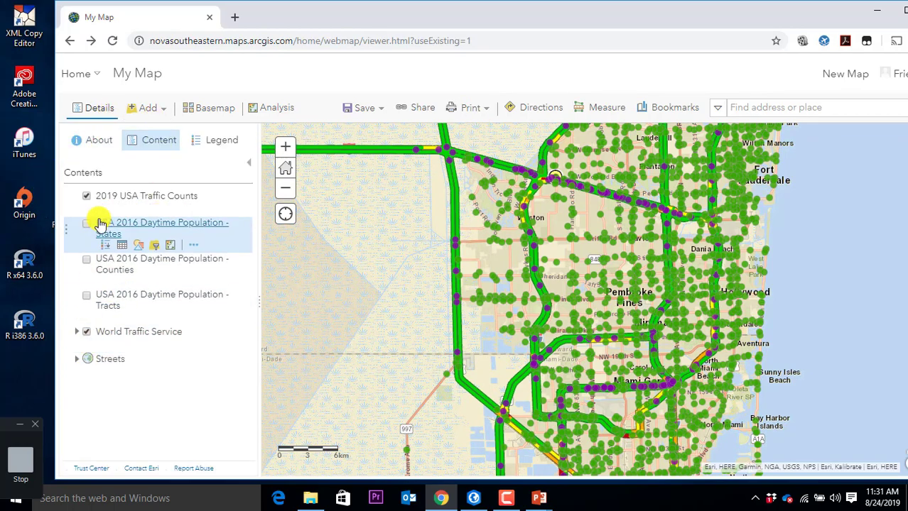
left_click(88, 197)
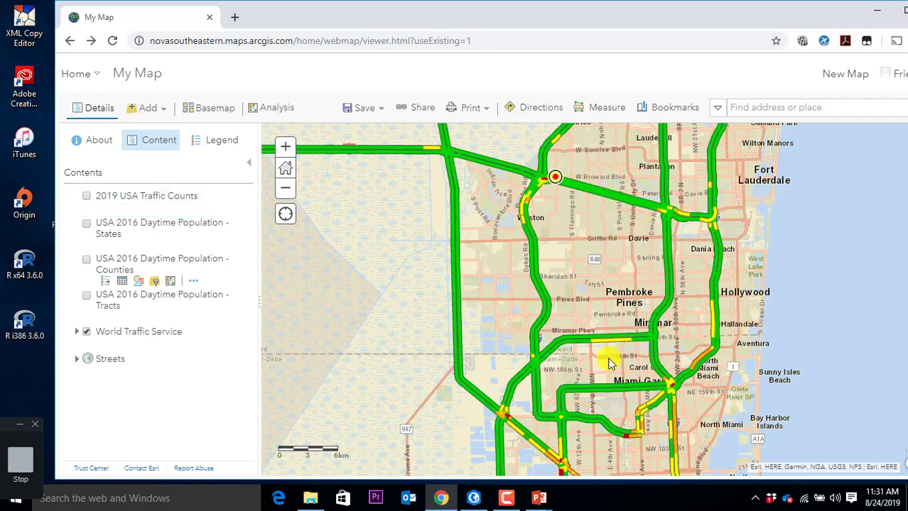
left_click_drag(743, 288, 607, 320)
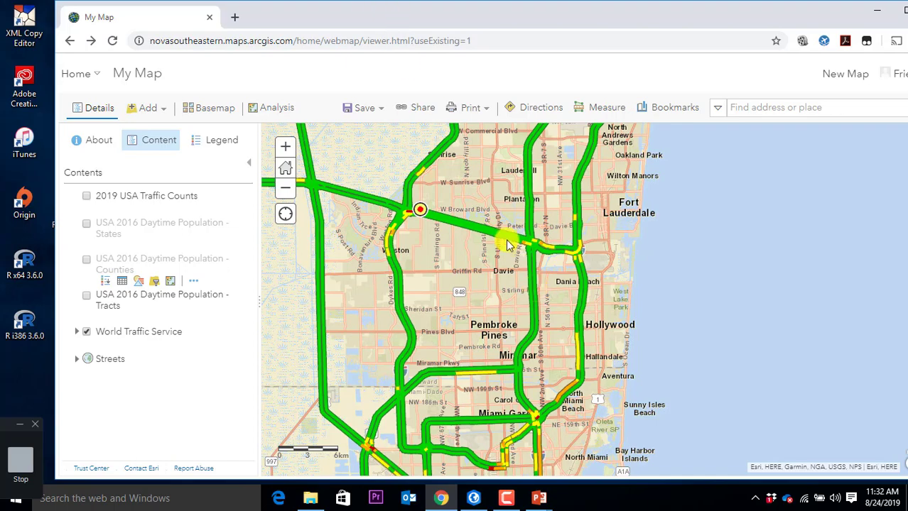
scroll(551, 256, "up", 2)
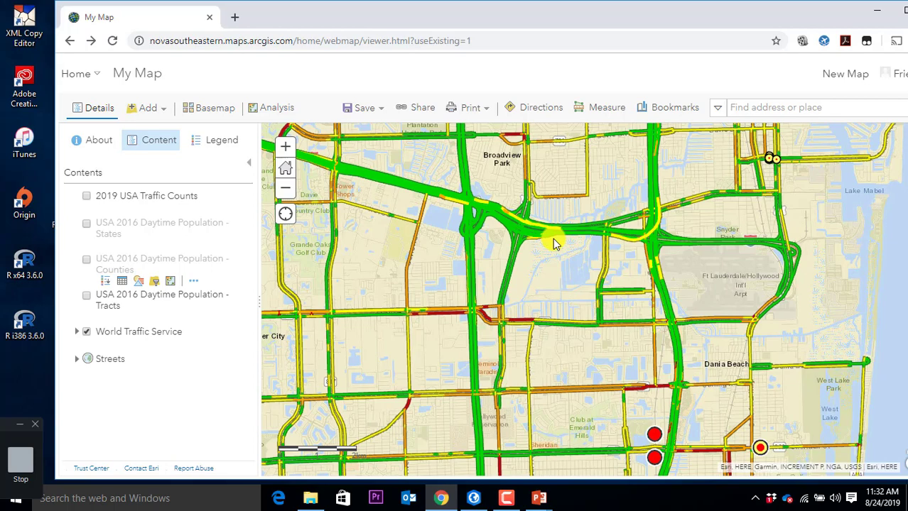
left_click(165, 114)
Step: Search Living Atlas for 'transit' and add Los Angeles Transit Stops to the map
left_click(171, 130)
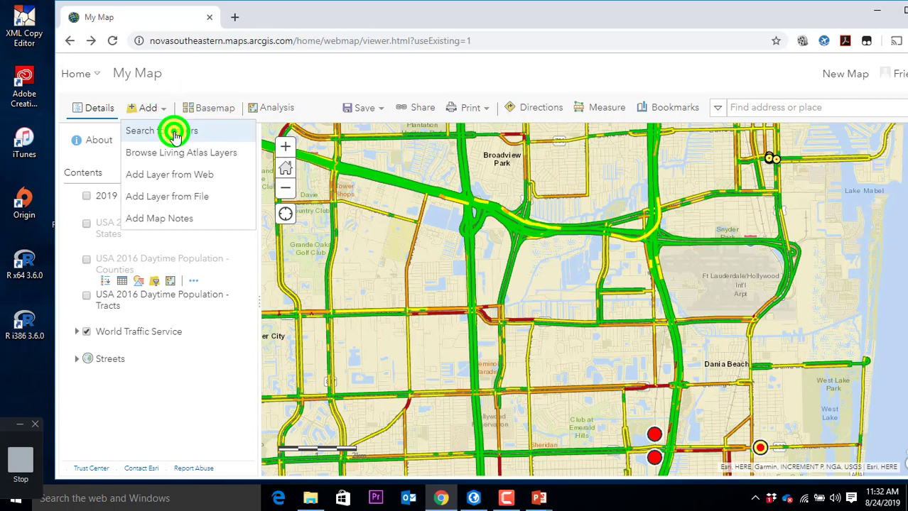
left_click(165, 110)
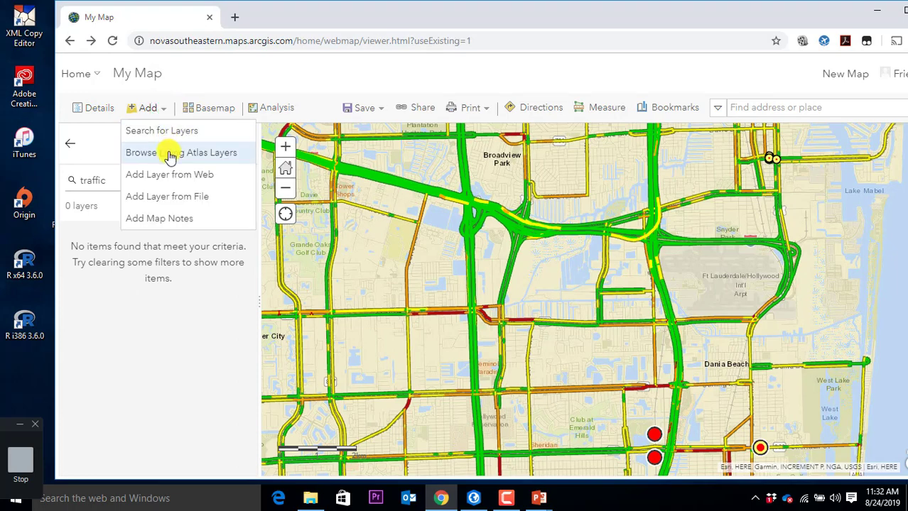
left_click(169, 151)
double_click(133, 177)
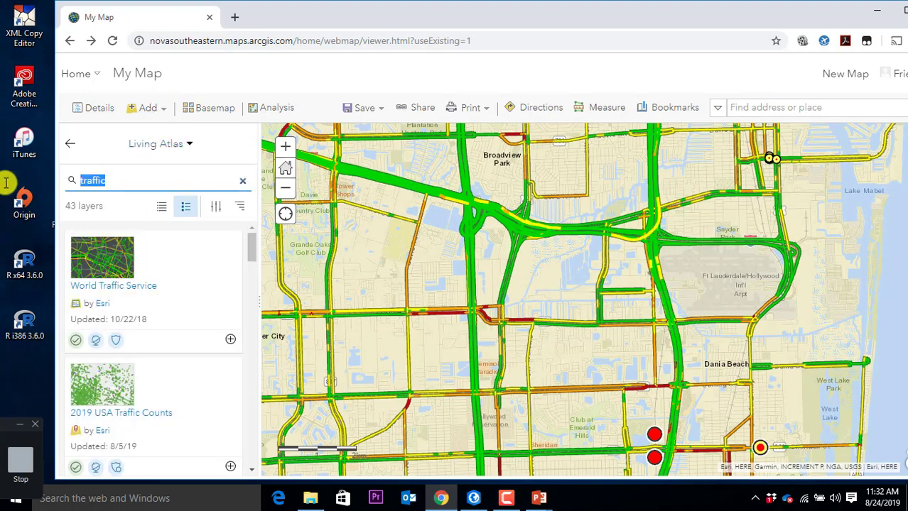
type("transit")
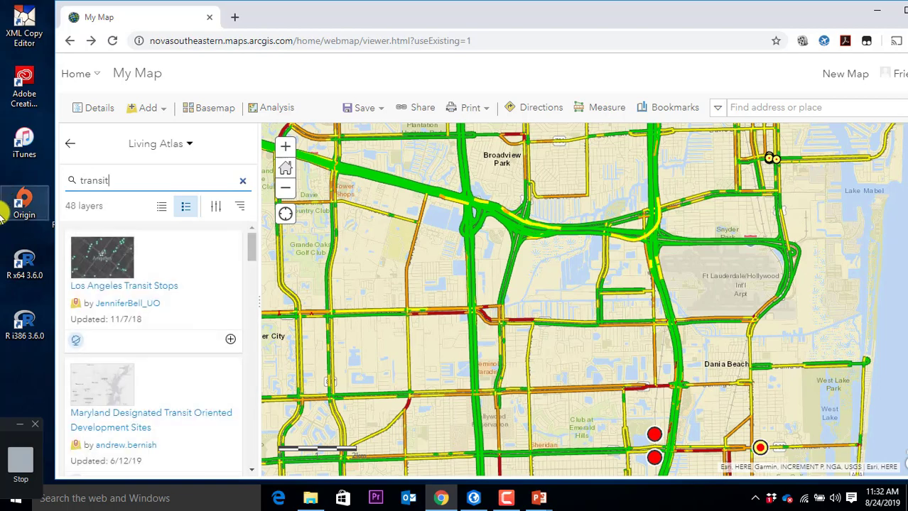
left_click(152, 292)
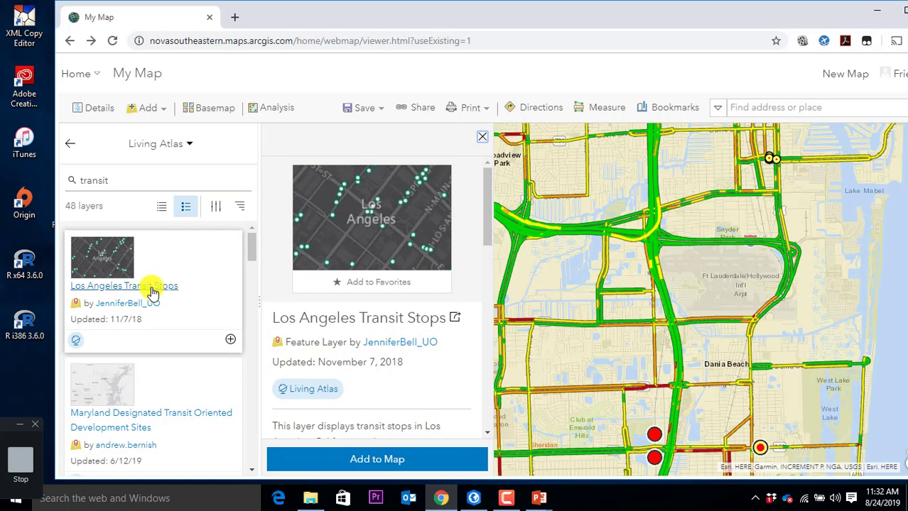
left_click(430, 458)
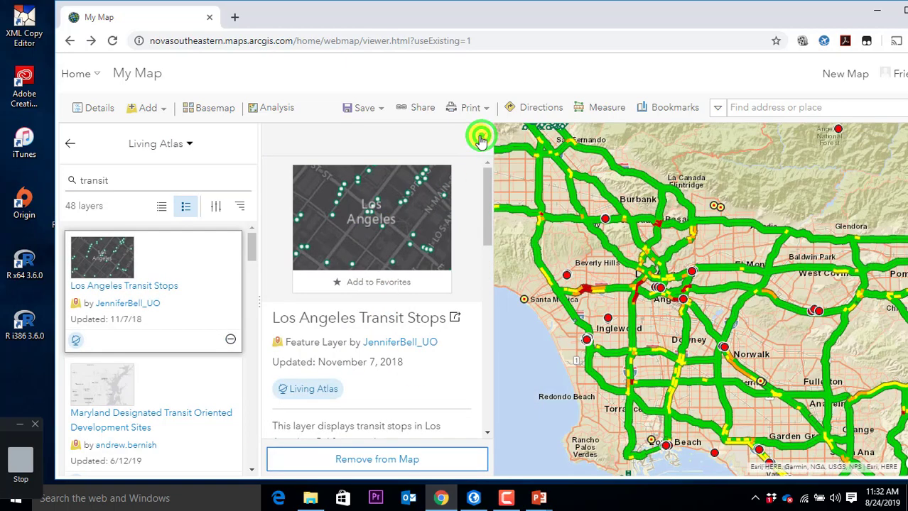
left_click(482, 136)
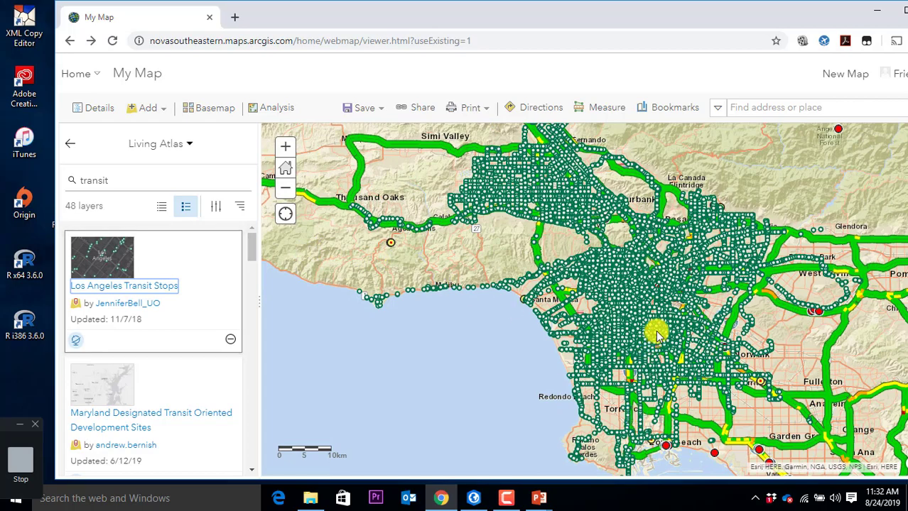
scroll(652, 320, "up", 3)
scroll(648, 314, "down", 2)
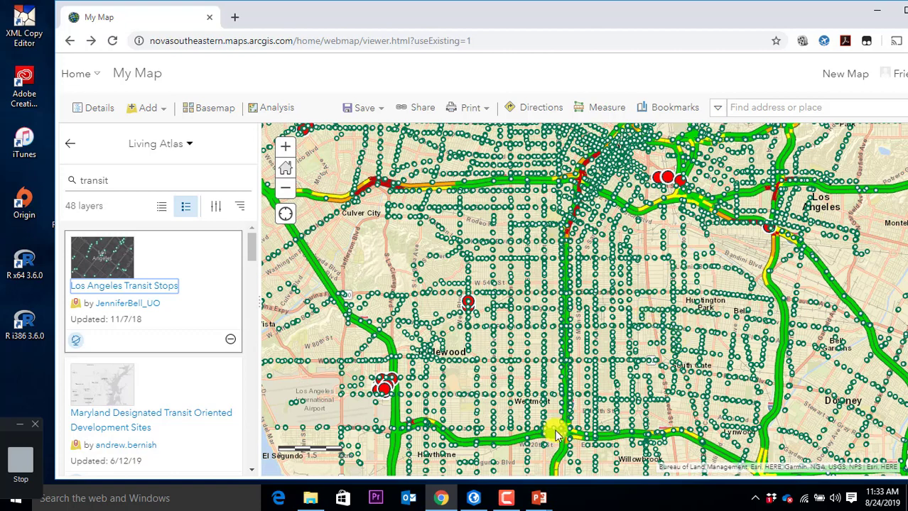
Step: Switch to ArcGIS Pro, zoom Map1 to the NSU bookmark, and expand the Add Data dropdown
left_click(476, 498)
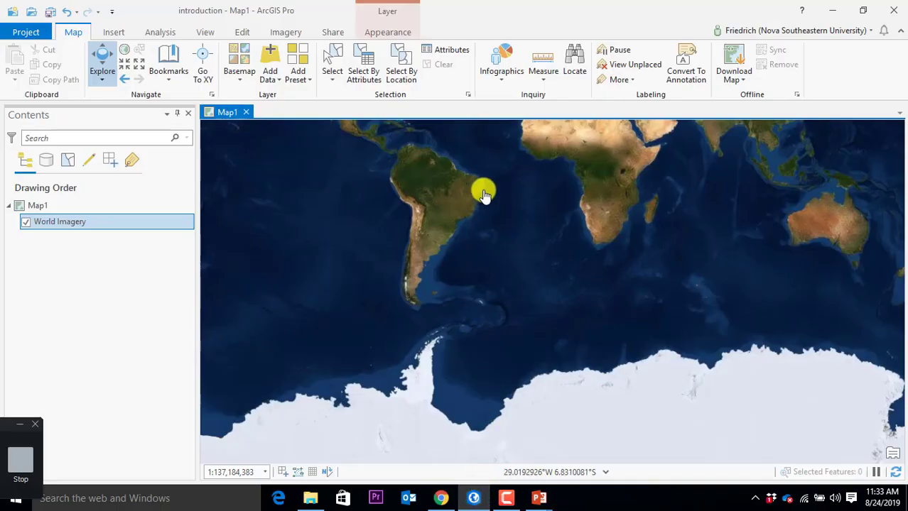
left_click_drag(474, 182, 467, 334)
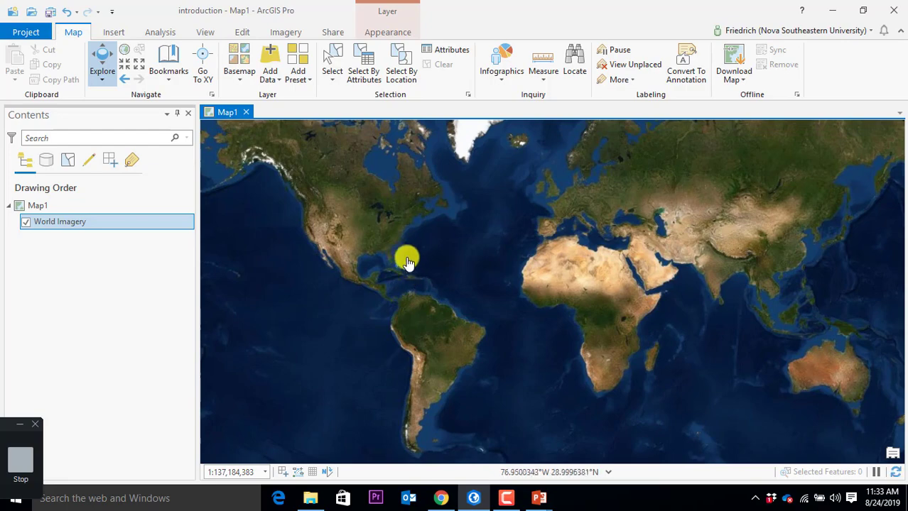
left_click(169, 76)
left_click(185, 137)
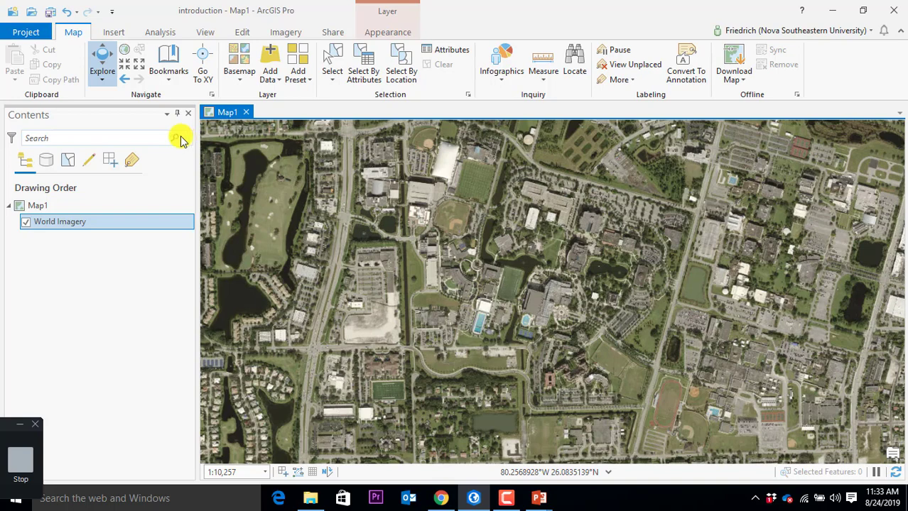
left_click(276, 83)
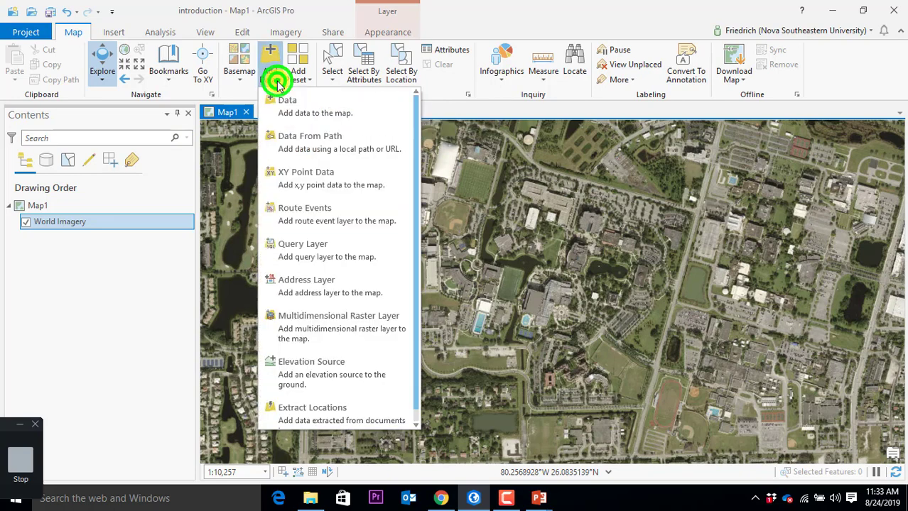
Step: Add World Traffic Service to Map1 from a Living Atlas search for 'traffic'
left_click(299, 118)
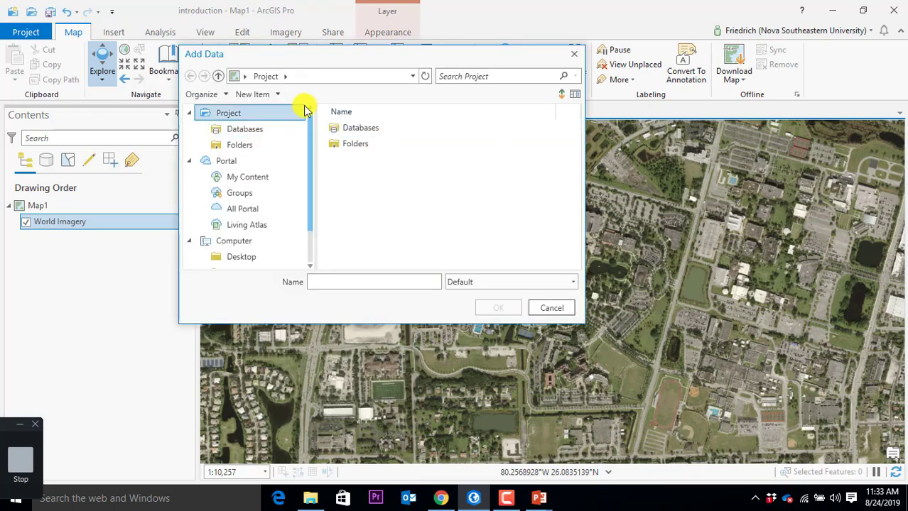
left_click_drag(308, 57, 367, 125)
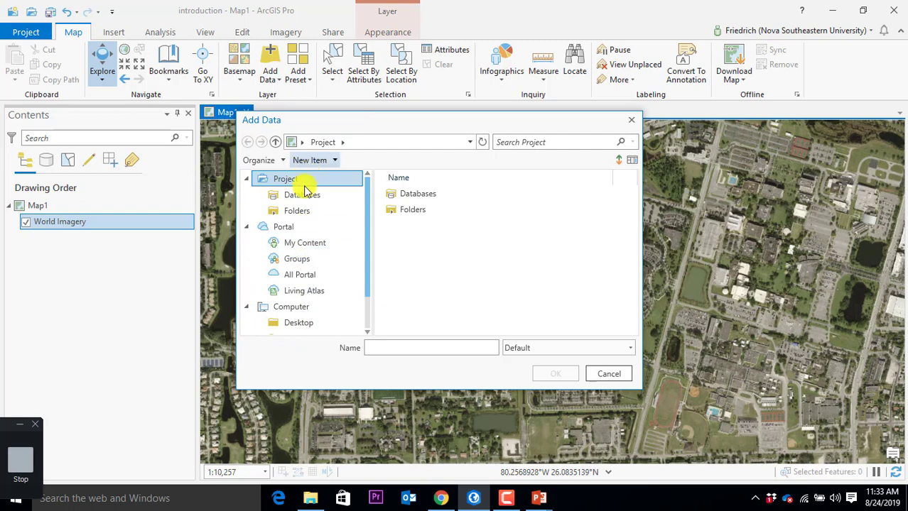
left_click(317, 298)
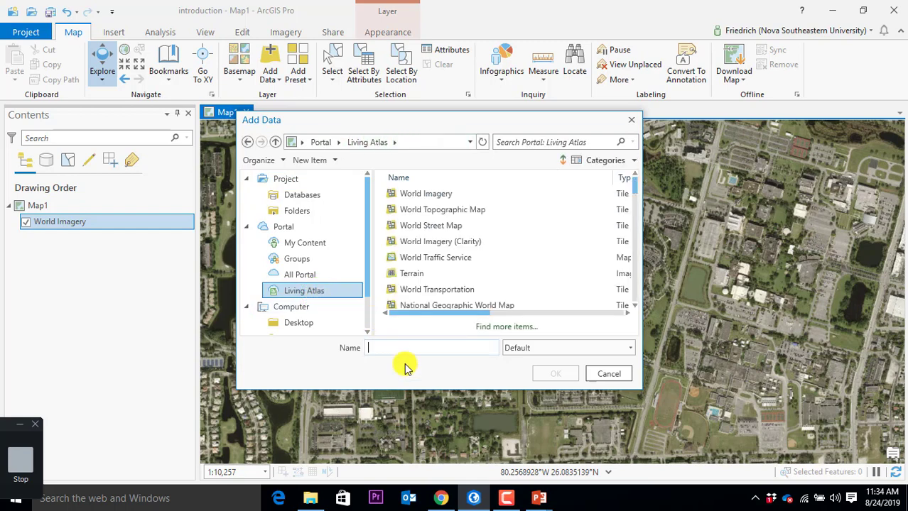
left_click(549, 146)
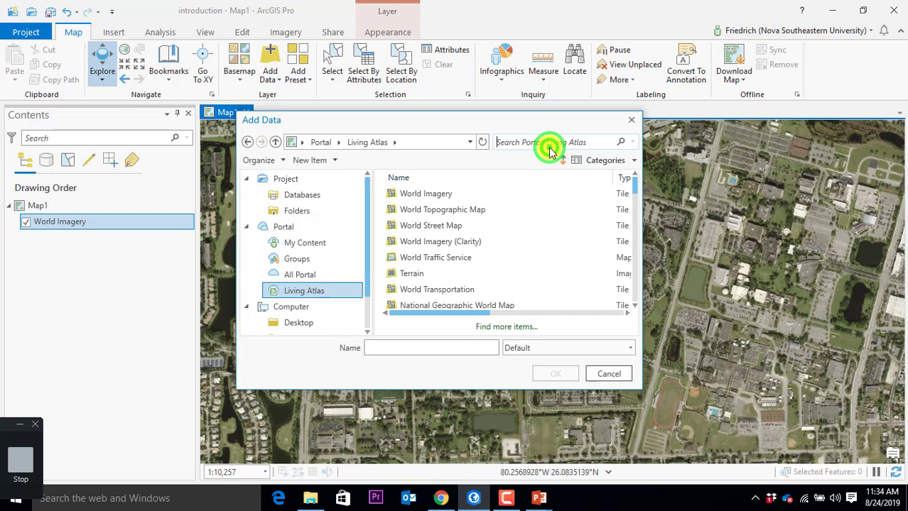
type("traffic")
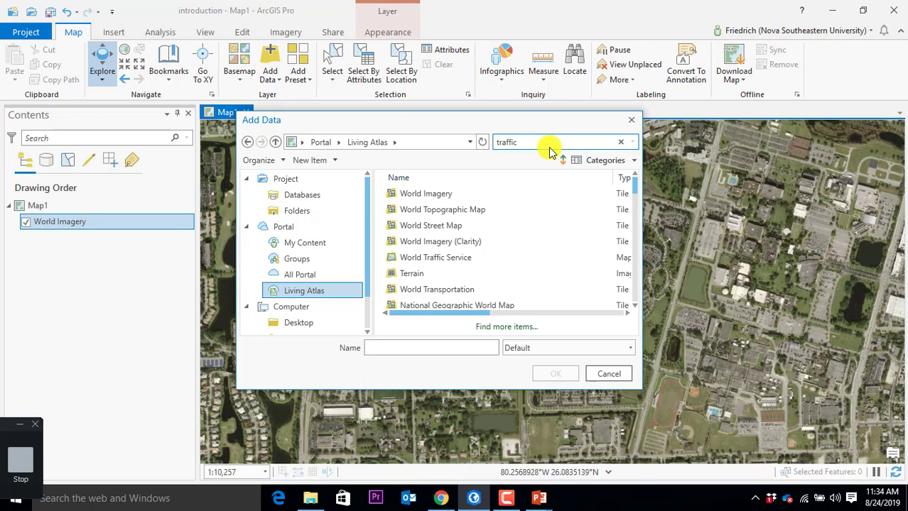
key("Return")
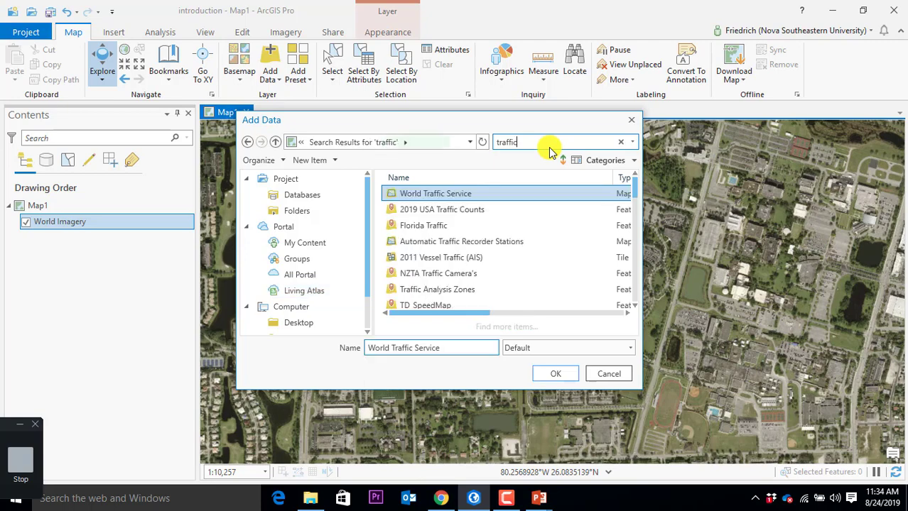
left_click(457, 197)
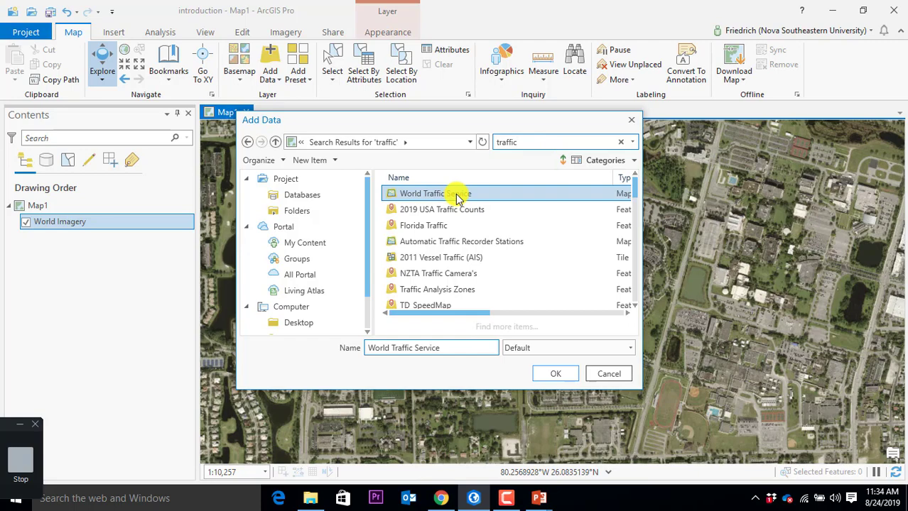
left_click(555, 374)
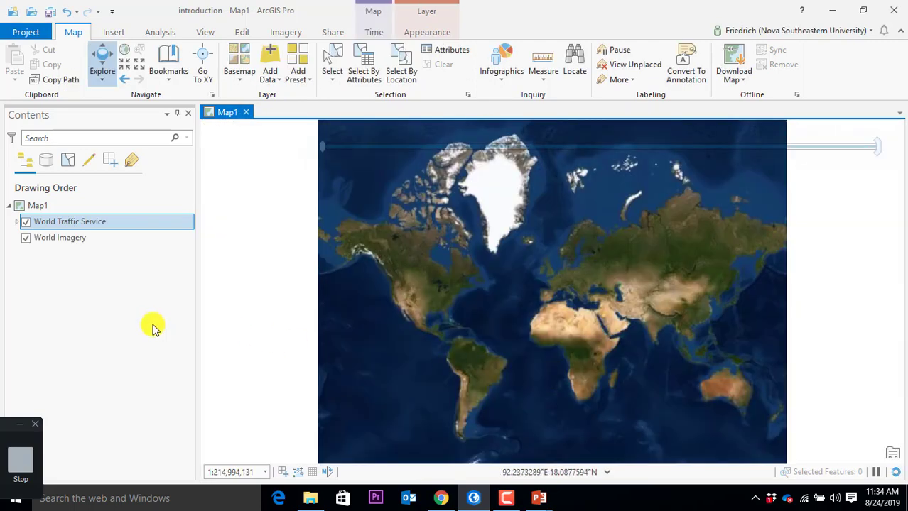
Step: Zoom to the NSU bookmark and keep World Imagery beneath World Traffic Service in Contents
left_click(170, 81)
left_click(187, 137)
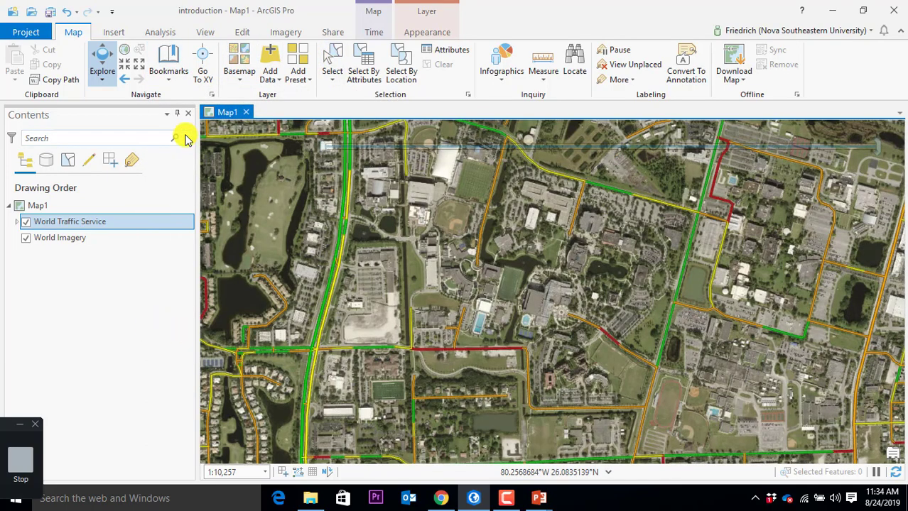
left_click(50, 242)
mouse_move(50, 242)
left_mouse_down()
mouse_move(42, 221)
mouse_move(48, 253)
left_mouse_up()
left_click(344, 317)
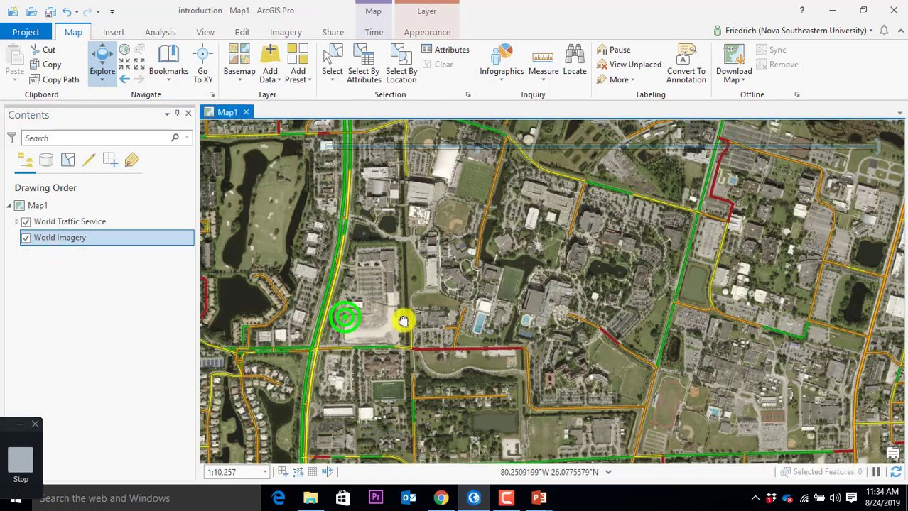
left_click_drag(402, 321, 471, 367)
scroll(501, 375, "up", 4)
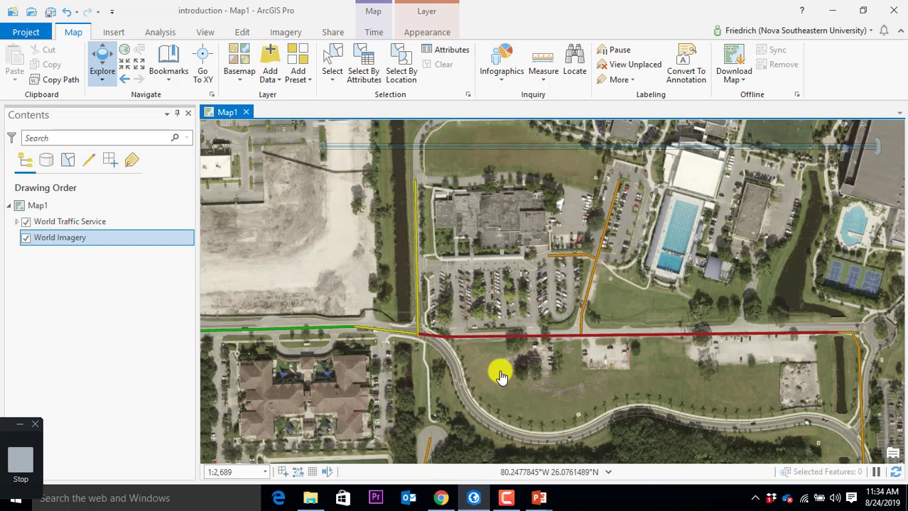
scroll(458, 211, "down", 4)
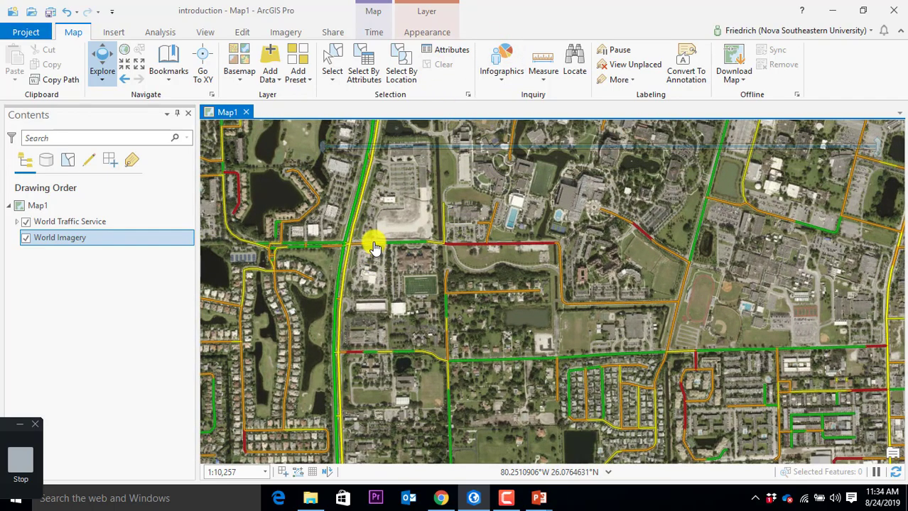
Step: Minimize ArcGIS Pro and jump the web map to the Nova University bookmark
left_click(834, 13)
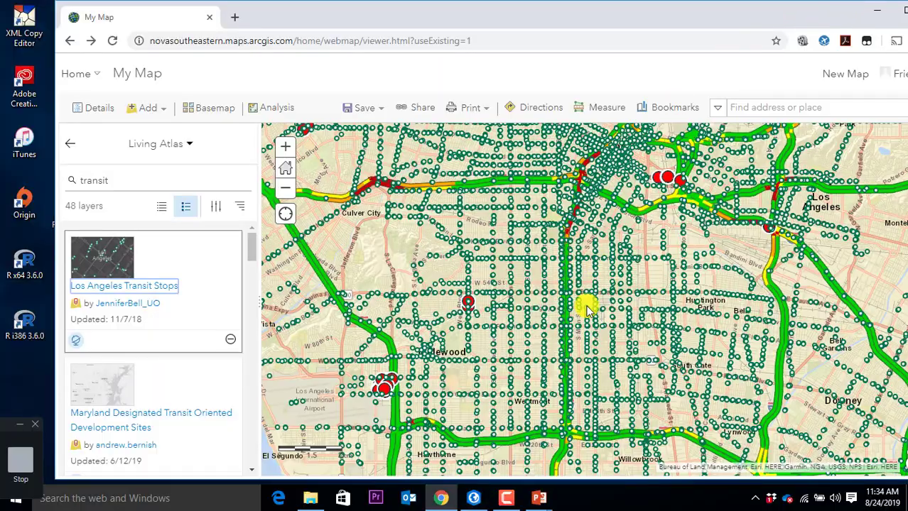
scroll(573, 324, "down", 3)
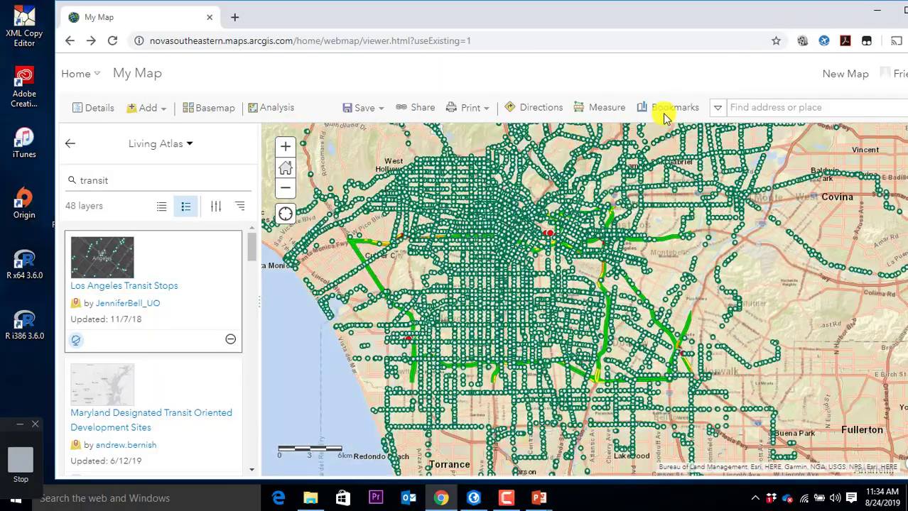
left_click(678, 108)
left_click(654, 167)
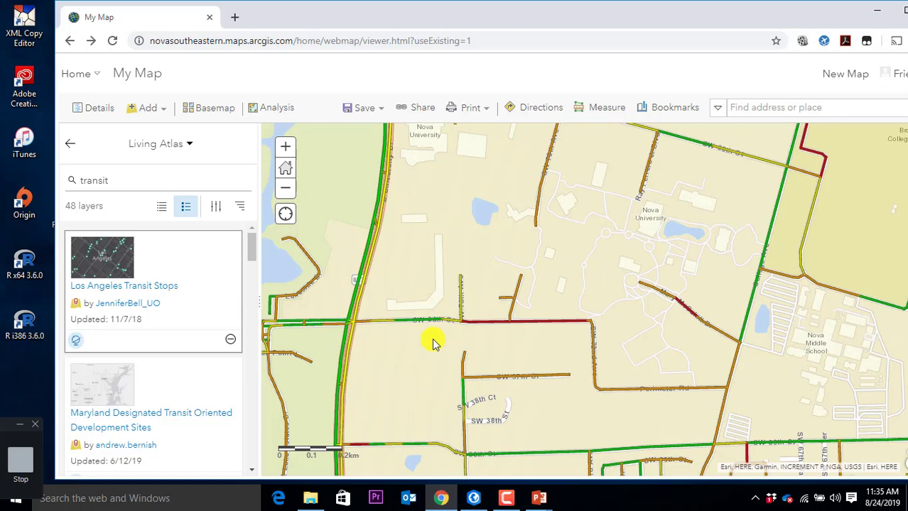
Step: Pan the web map around Davie's traffic roads, then return to ArcGIS Pro
scroll(523, 225, "down", 3)
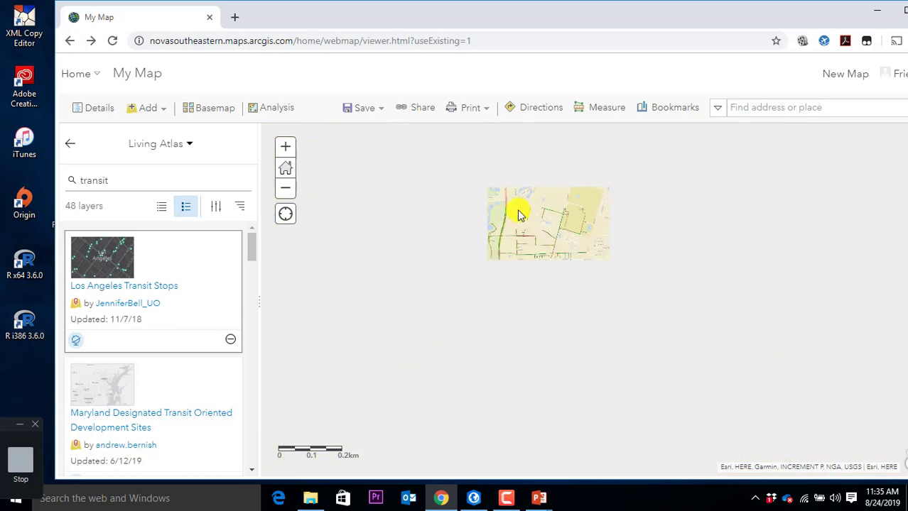
left_click_drag(555, 187, 506, 240)
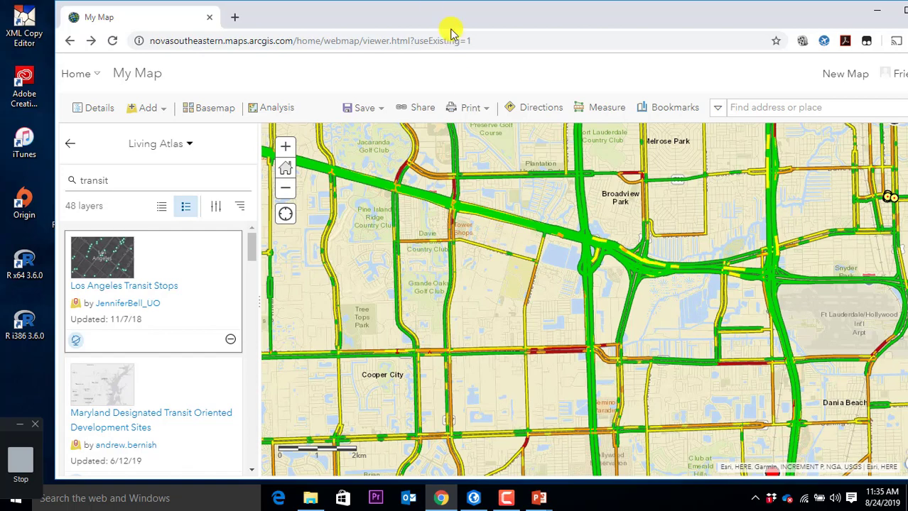
left_click_drag(822, 286, 714, 222)
left_click_drag(599, 221, 703, 285)
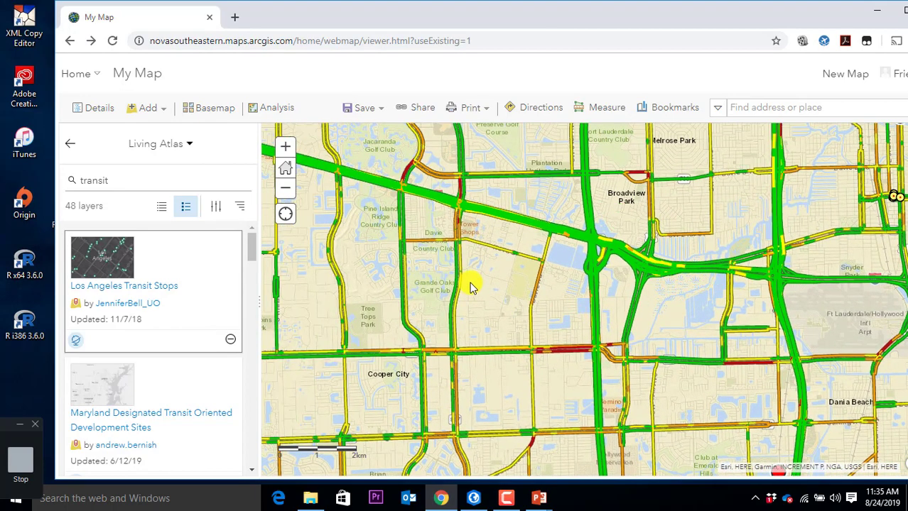
left_click(475, 500)
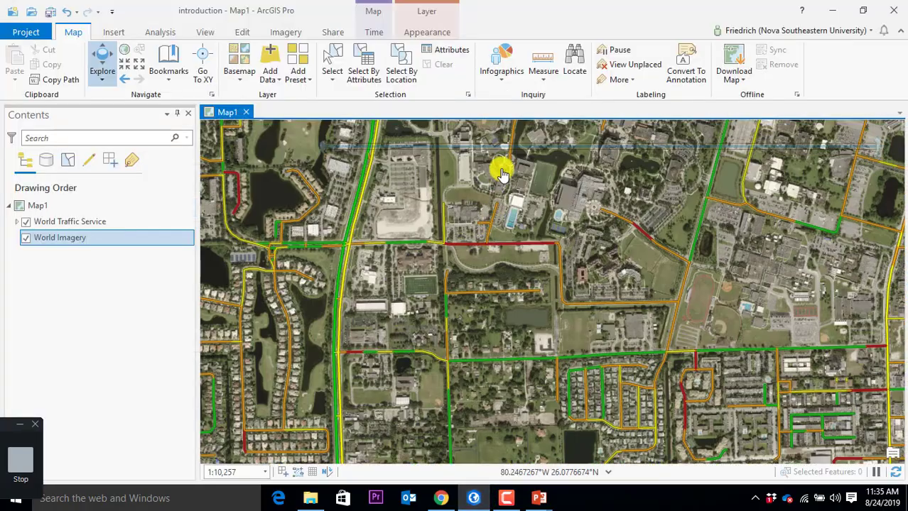
Step: Play the World Traffic Service hourly time animation for 10/19/2011 and zoom out
mouse_move(511, 114)
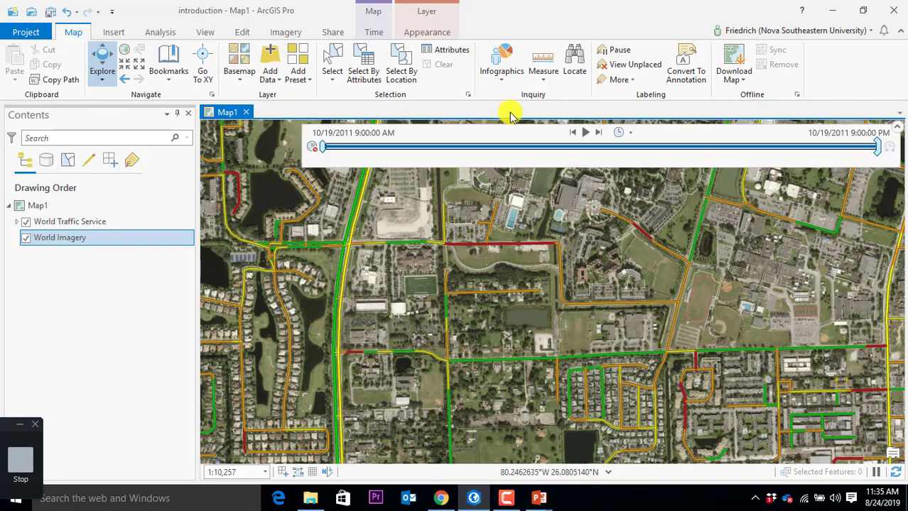
left_click(585, 133)
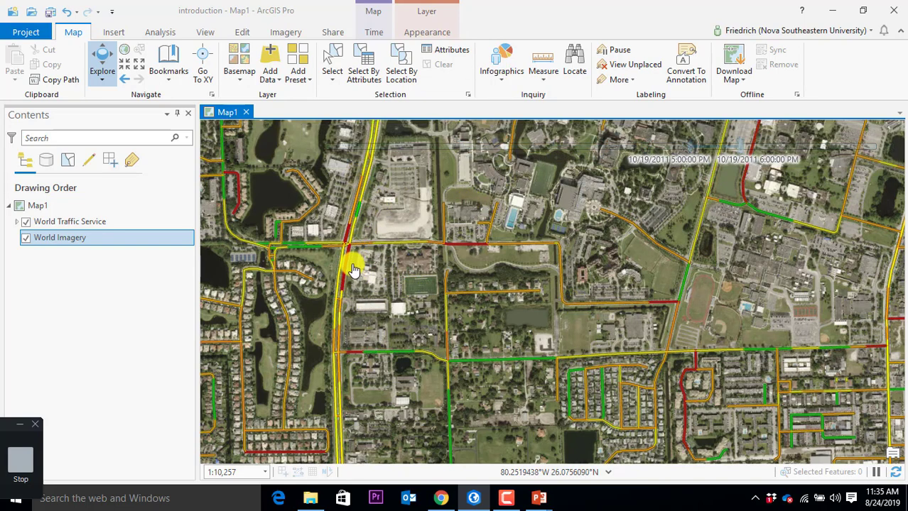
scroll(353, 270, "down", 2)
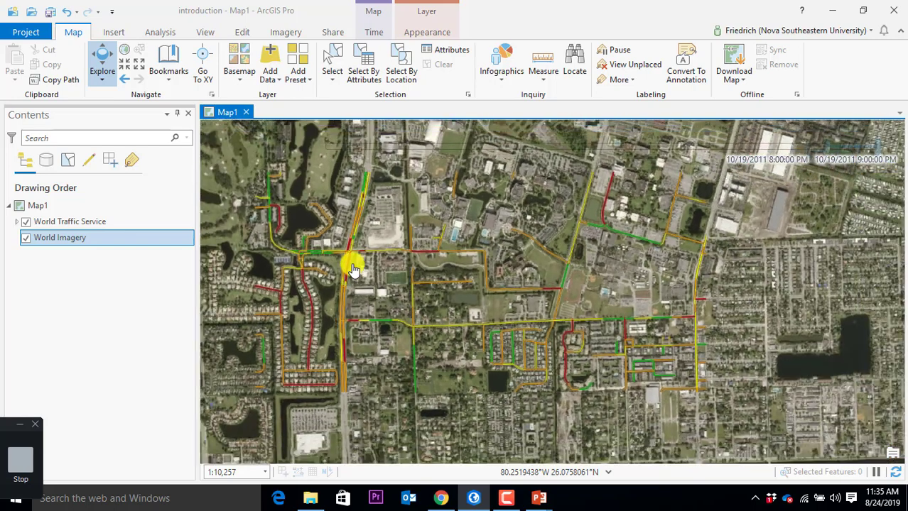
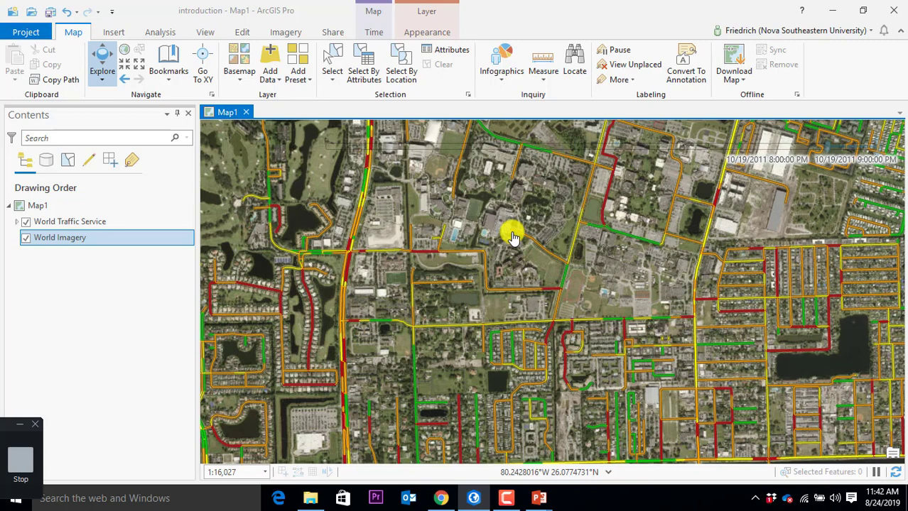
Step: Bring the web map forward and read the Los Angeles Transit Stops layer's Description in Living Atlas
left_click(450, 499)
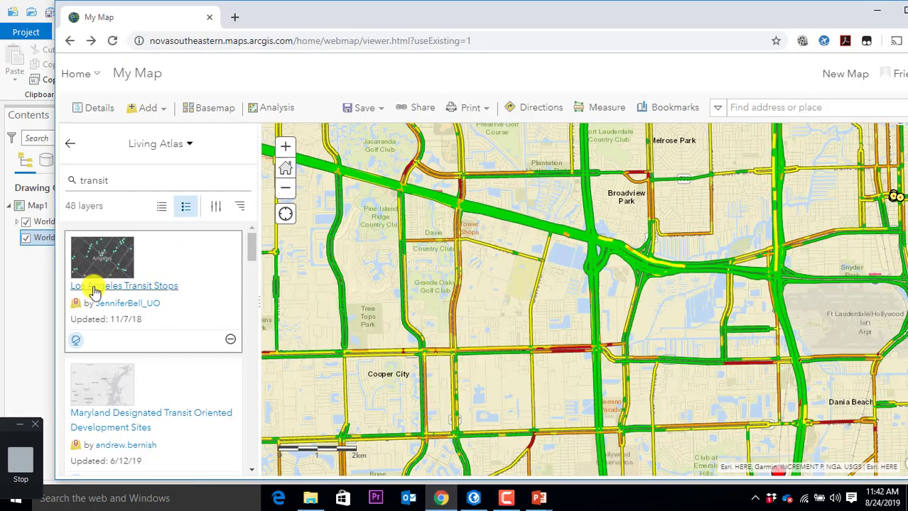
left_click(94, 288)
scroll(364, 298, "down", 5)
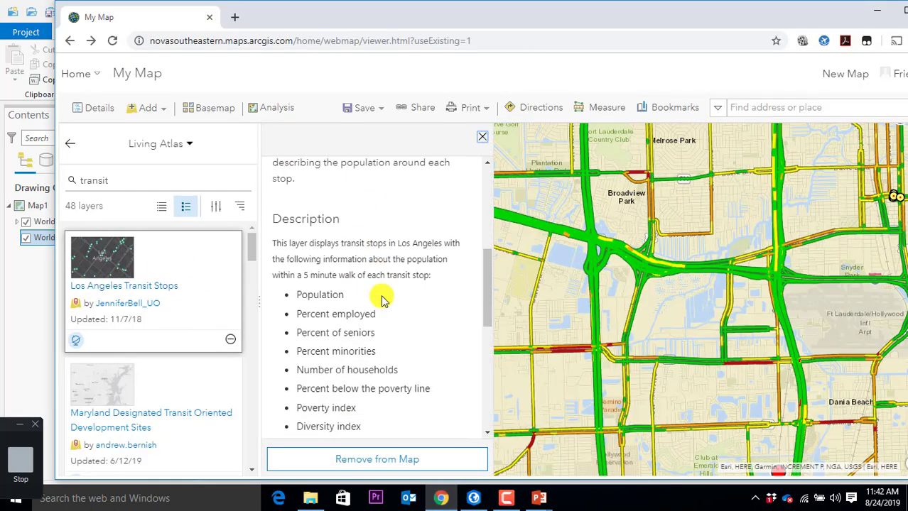
scroll(402, 277, "down", 2)
scroll(354, 188, "up", 2)
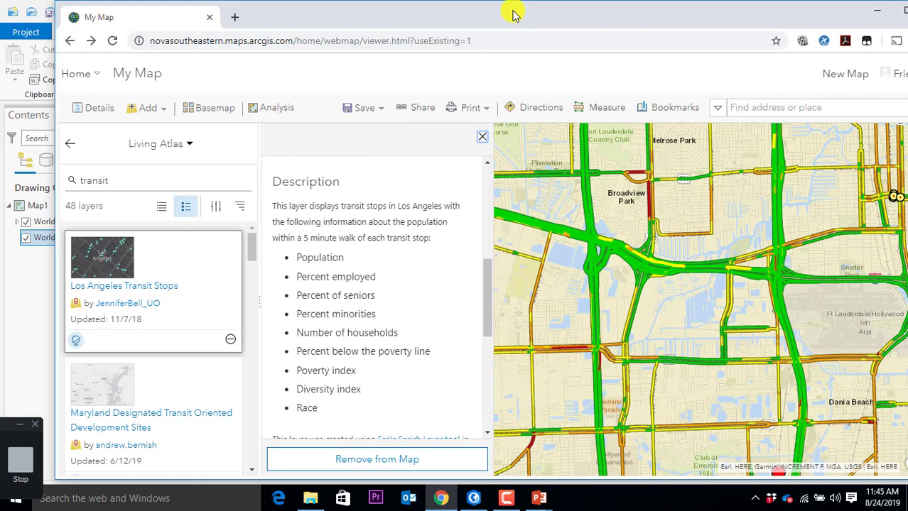
Step: Maximize the browser window and go to the organization's Home page
double_click(515, 14)
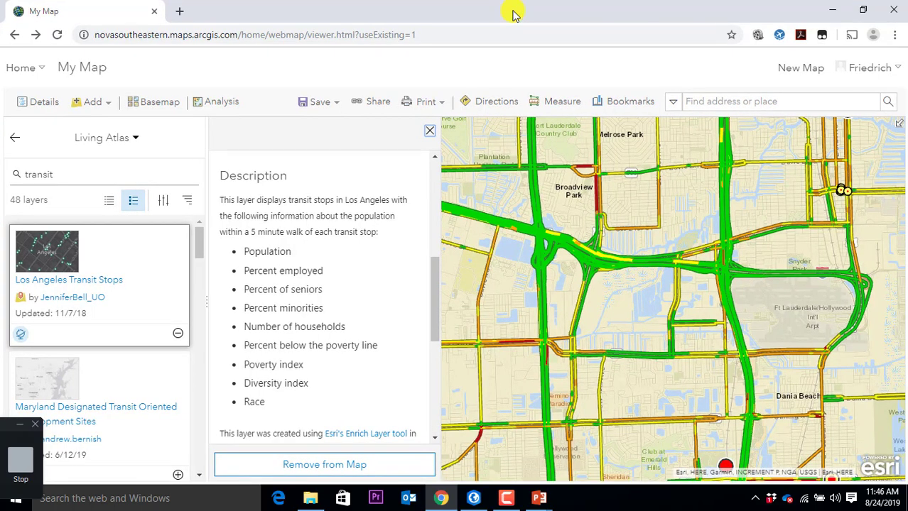
left_click(31, 74)
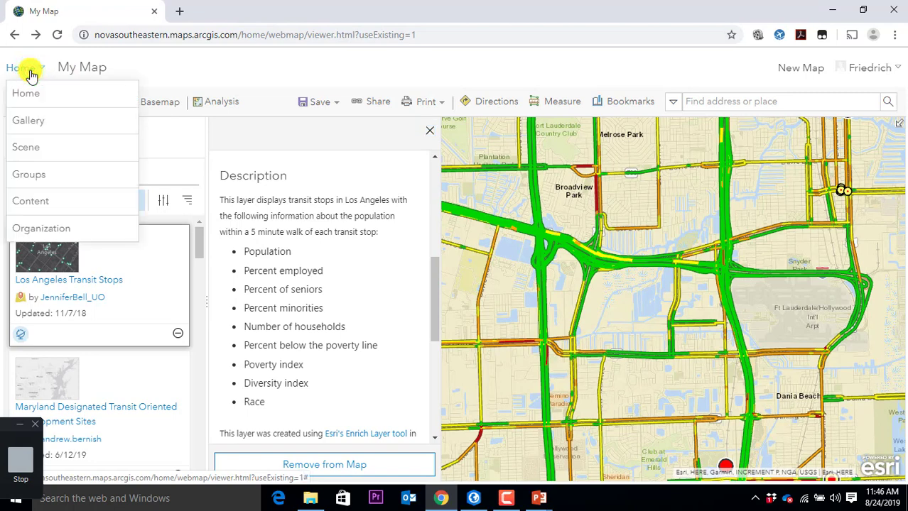
left_click(30, 92)
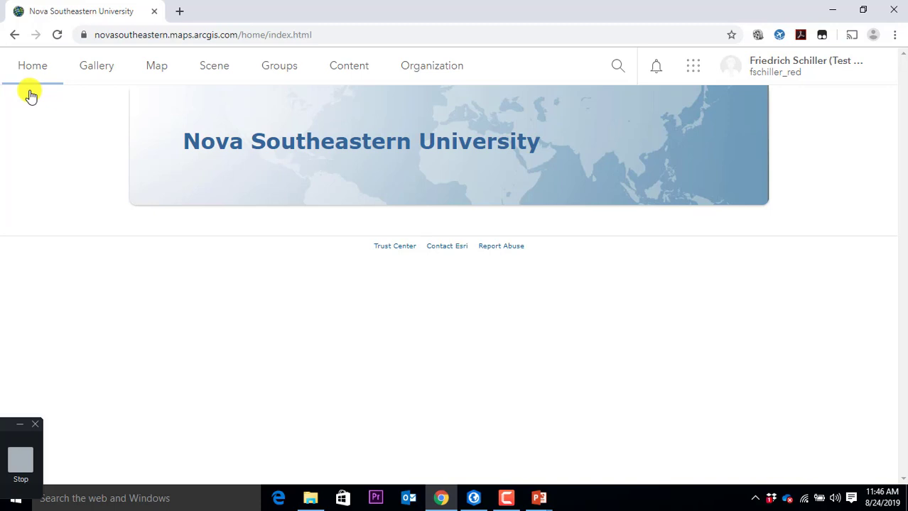
Step: Launch Business Analyst in a new tab from the App Launcher
left_click(698, 70)
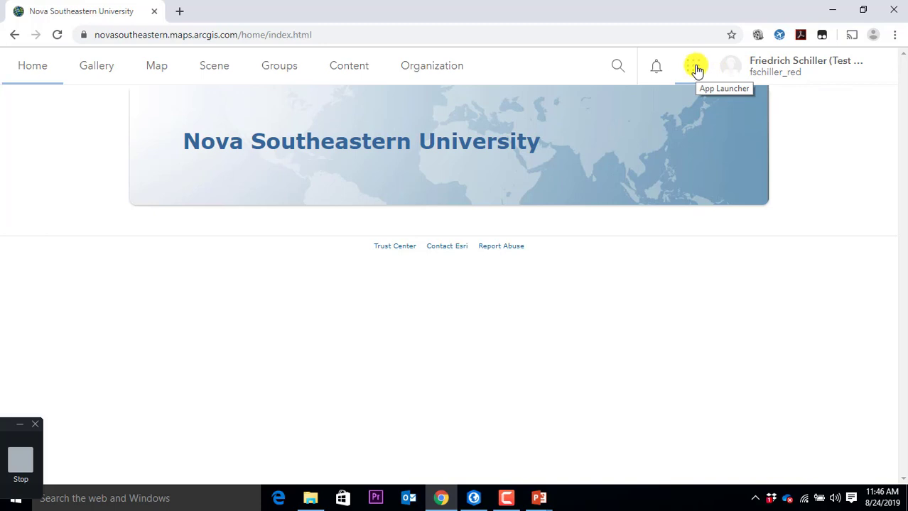
left_click(698, 69)
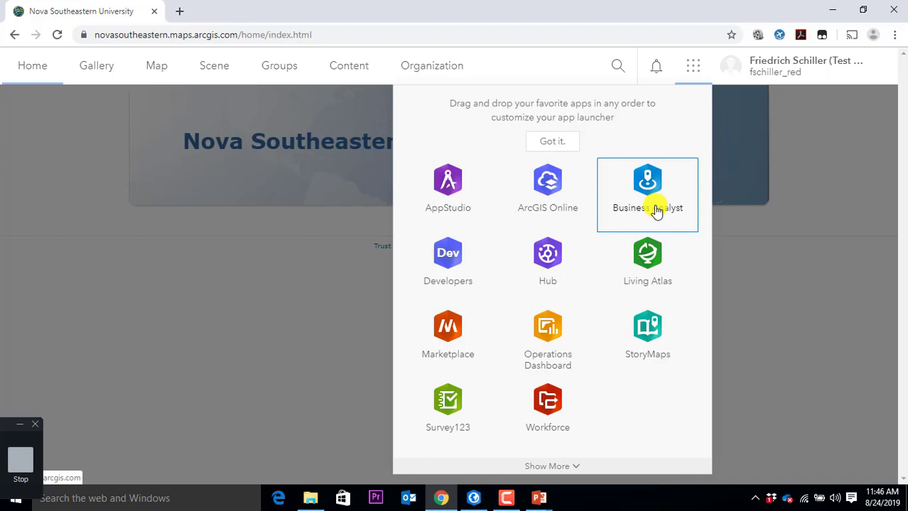
left_click(655, 206)
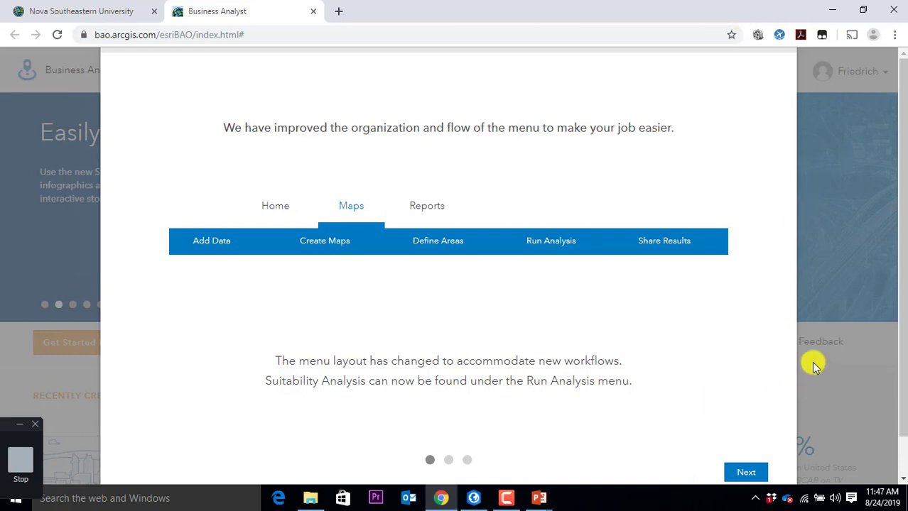
Step: Step through the what's-new slides and close the introduction with Done
left_click(729, 359)
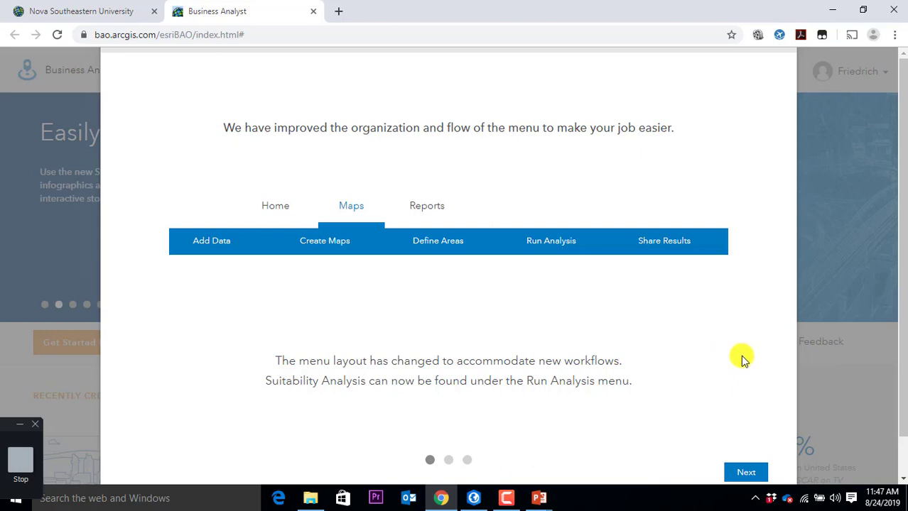
left_click(747, 469)
left_click(747, 468)
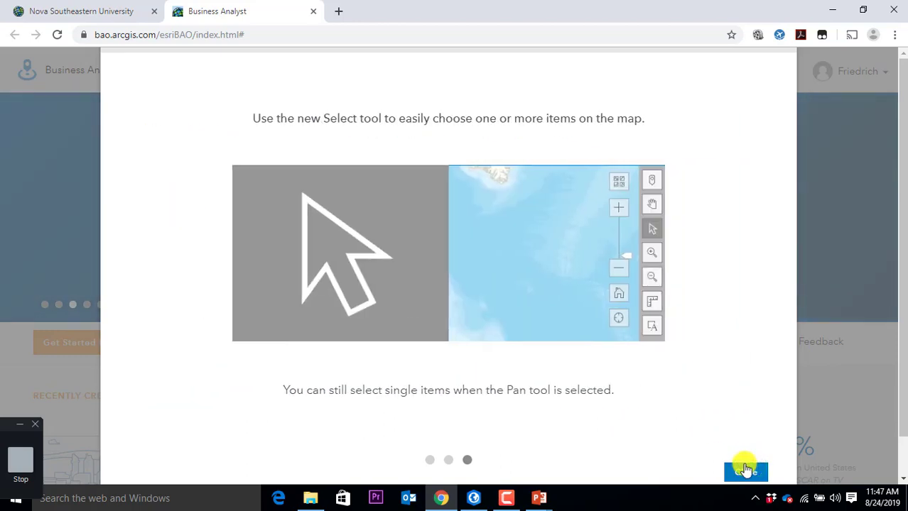
left_click(745, 470)
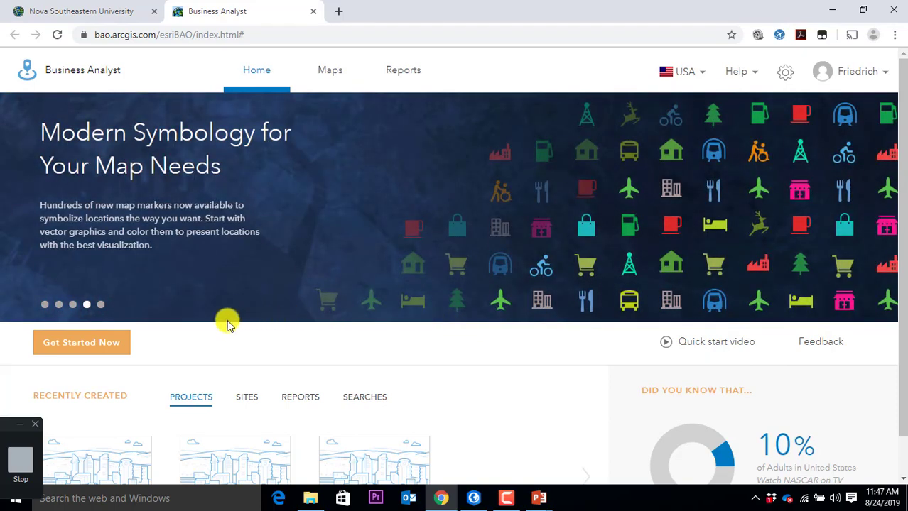
Step: Go to the Projects page via Get Started Now and open Create Project
scroll(215, 350, "down", 1)
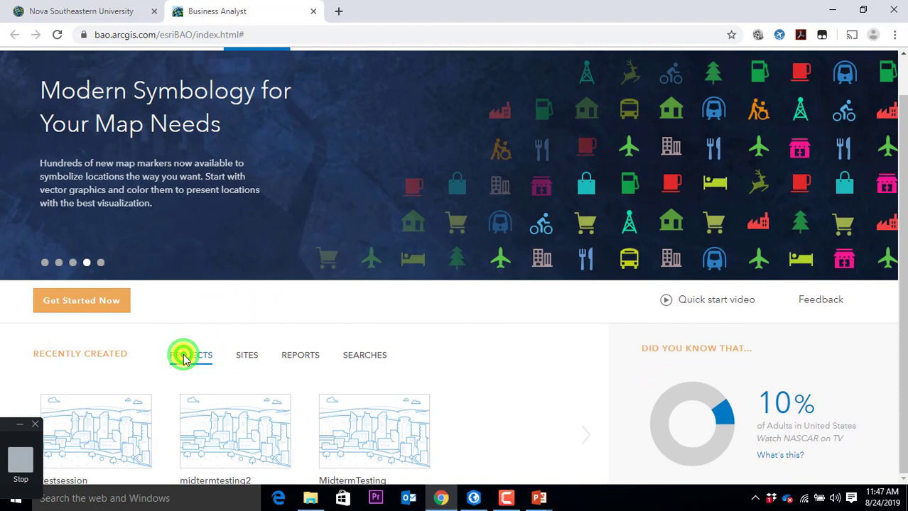
scroll(587, 362, "up", 1)
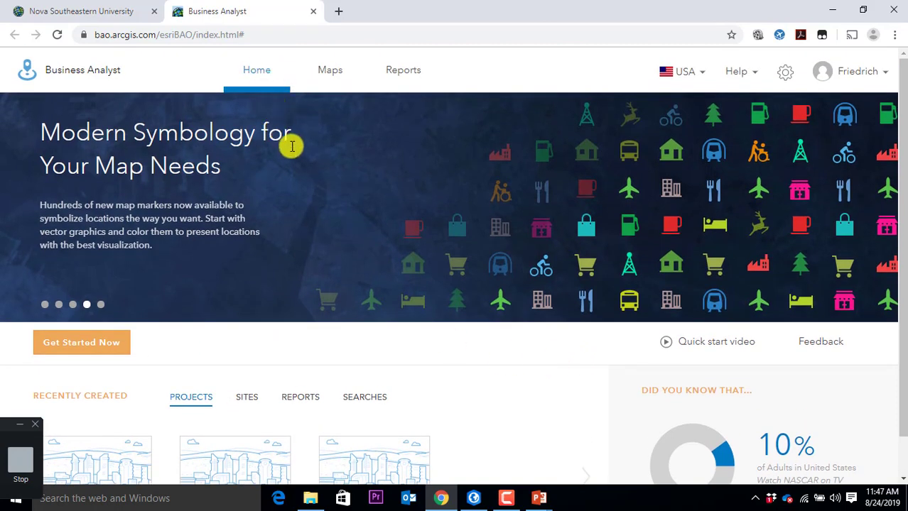
scroll(289, 146, "down", 1)
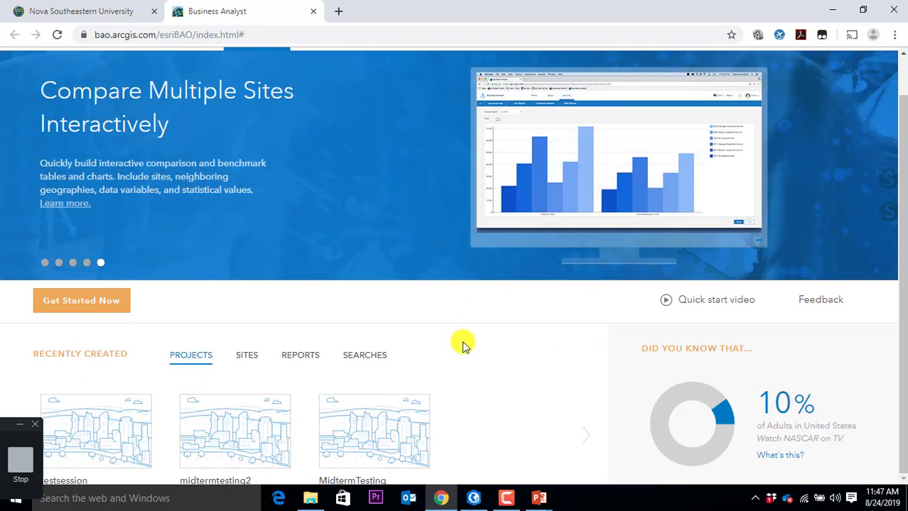
scroll(483, 369, "up", 1)
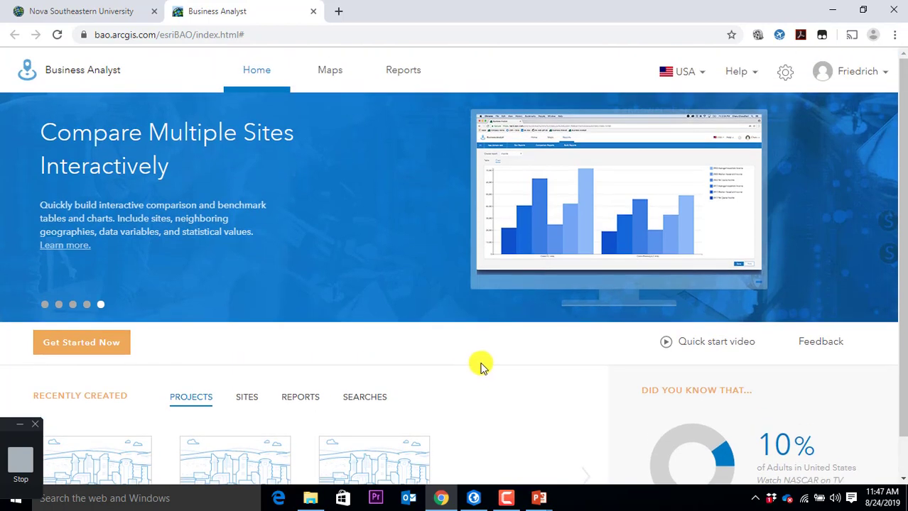
left_click(102, 343)
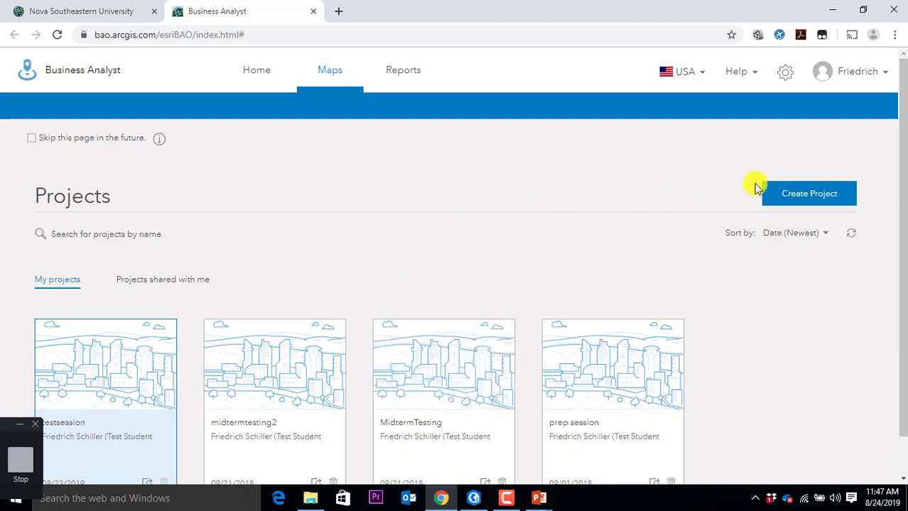
left_click(797, 194)
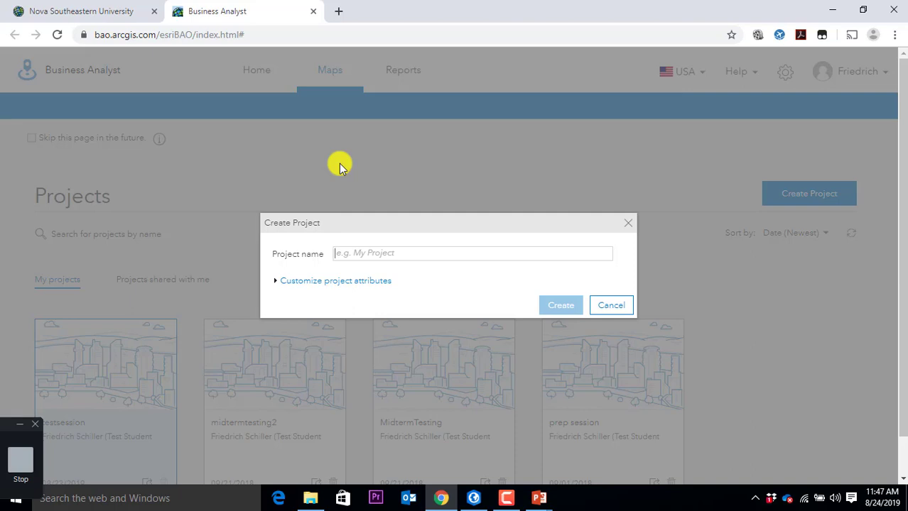
Step: Name the new project 'Introduction' and create it
type("Intro")
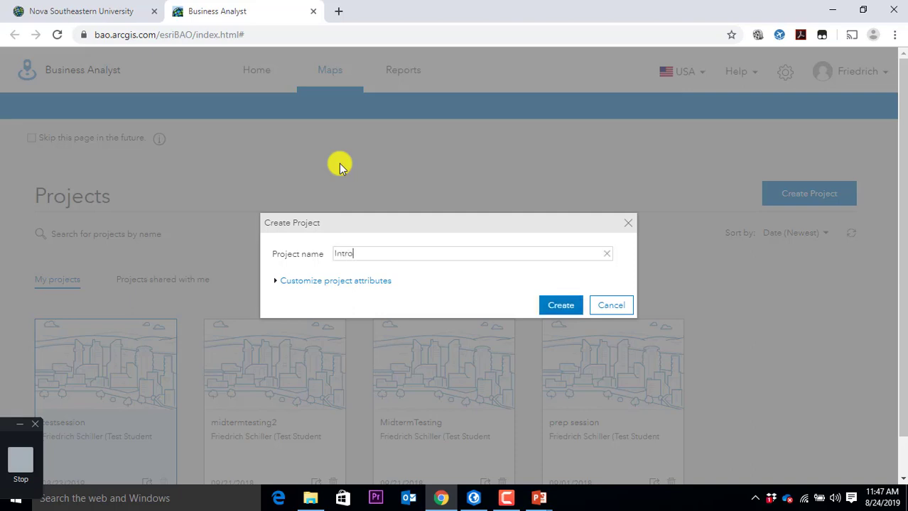
type("duction")
left_click(553, 312)
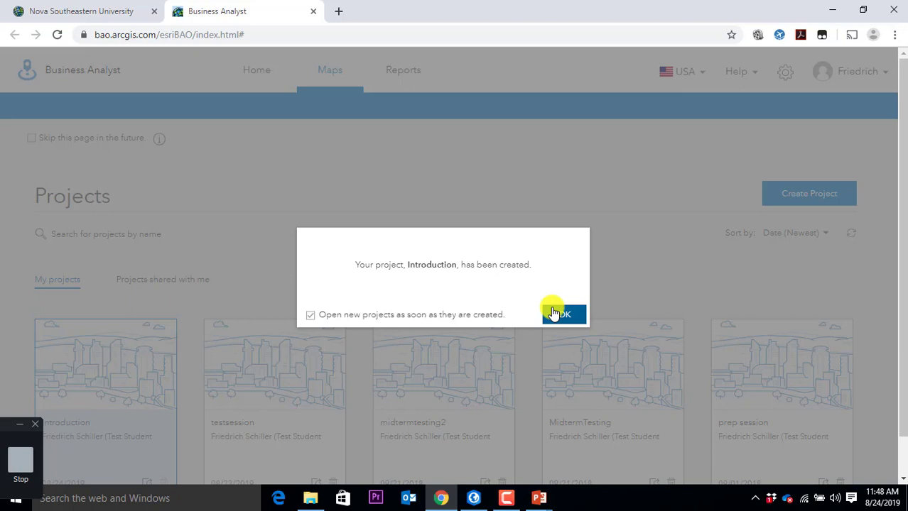
Step: Open the Introduction project's map and close the Step-by-Step Guided Tours panel
left_click(554, 313)
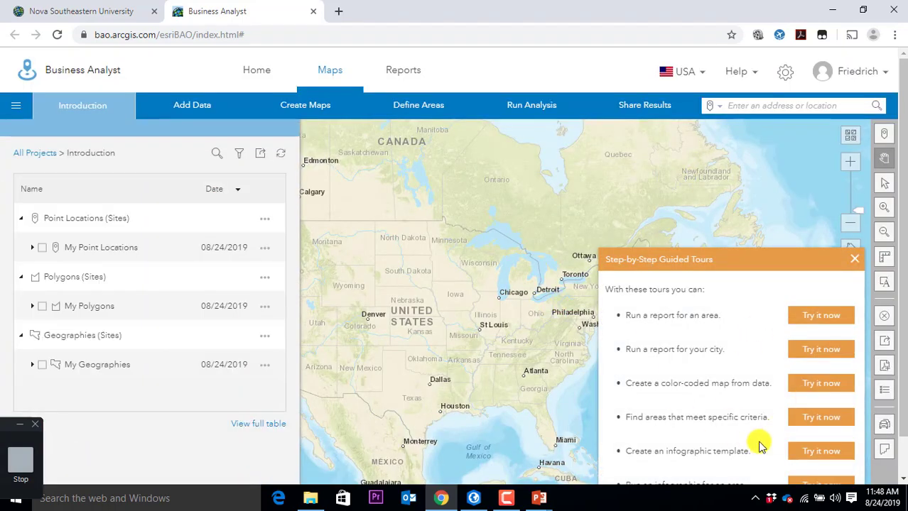
left_click(854, 264)
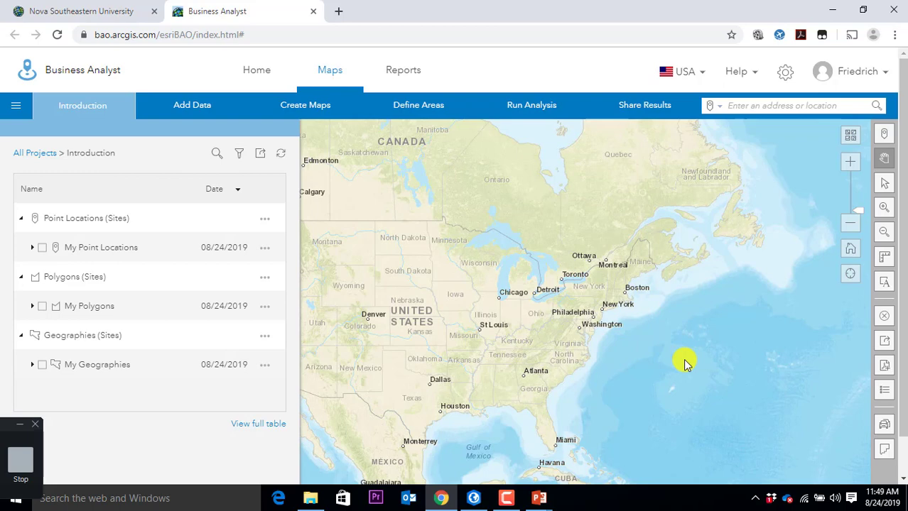
Step: Search the map for '3301 college ave davie'
left_click(762, 101)
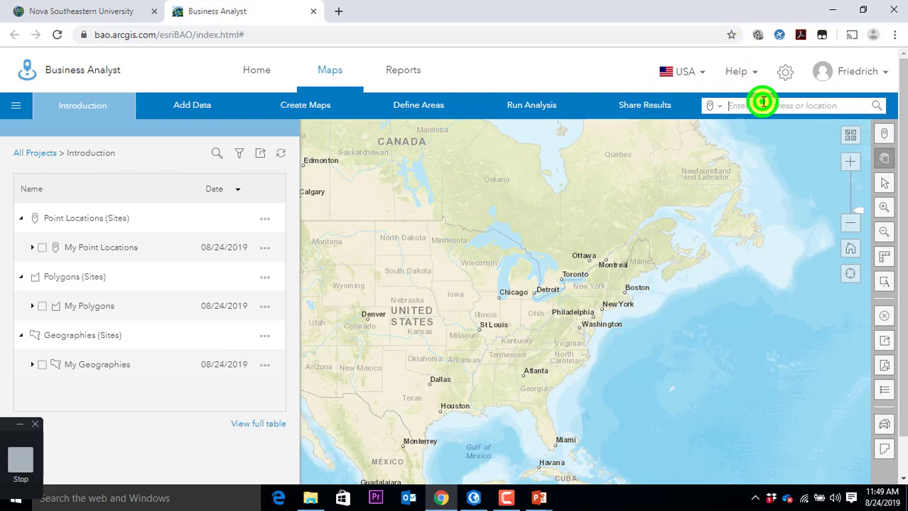
type("3301")
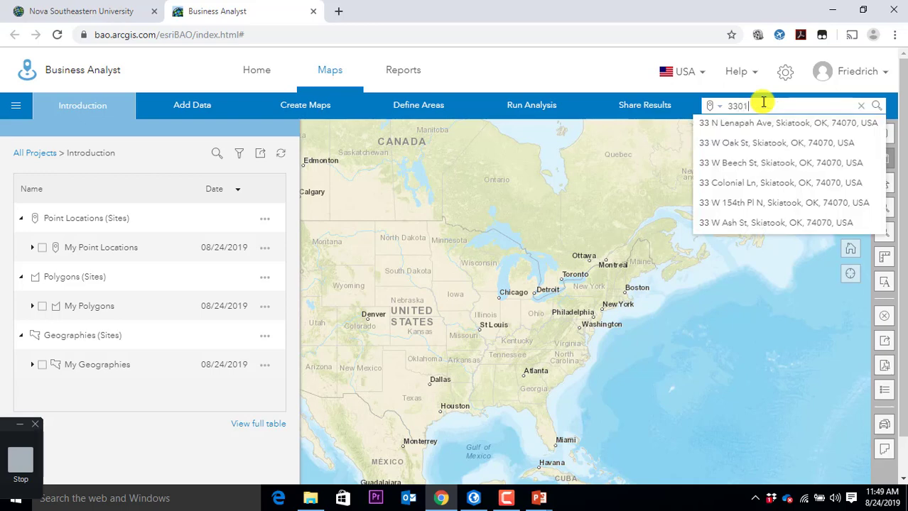
type(" c")
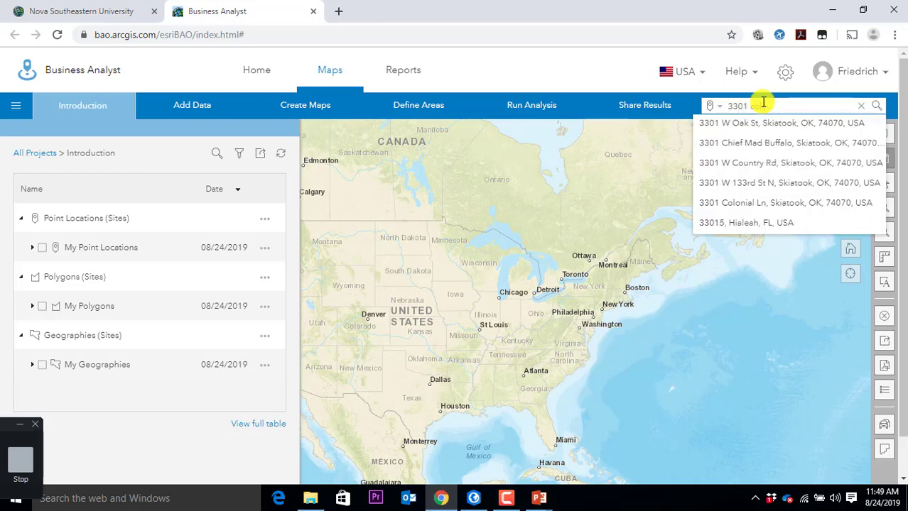
type("ollege")
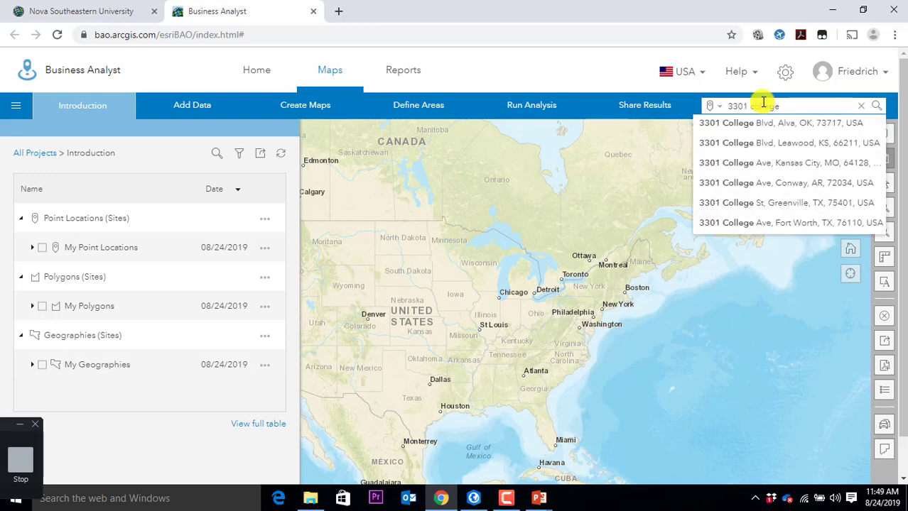
type(" ave")
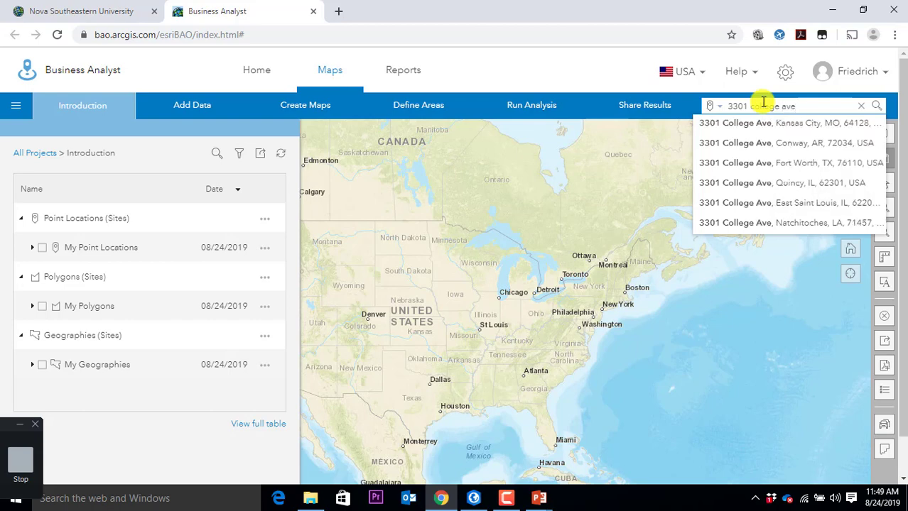
type(" da")
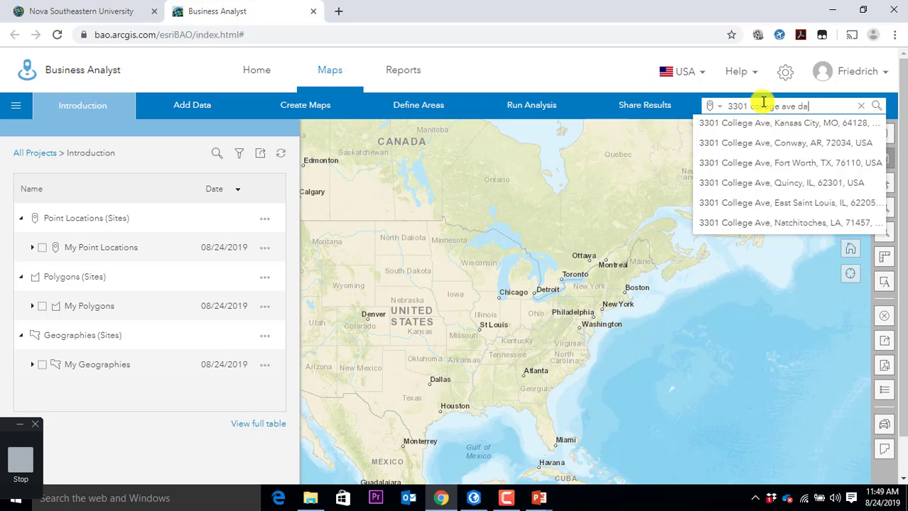
type("vie")
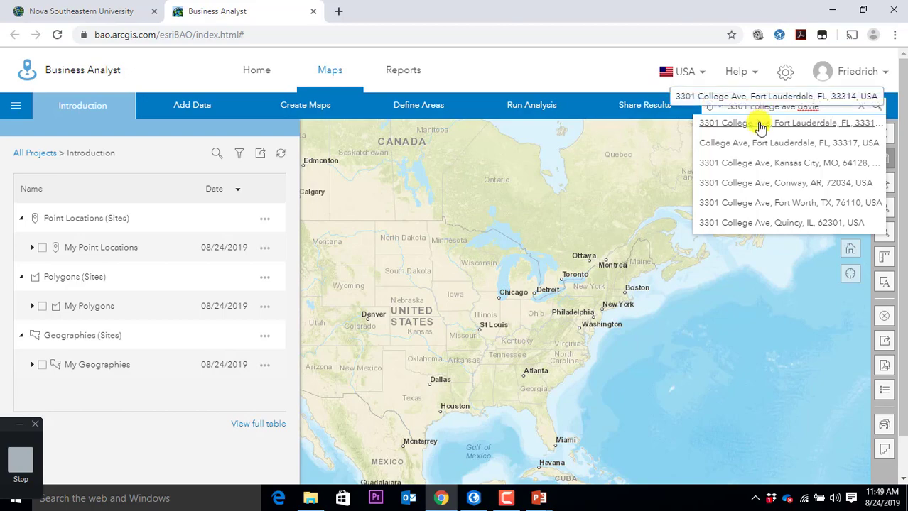
Step: Pin 3301 College Ave, Fort Lauderdale, FL and zoom the map in around it
left_click(760, 125)
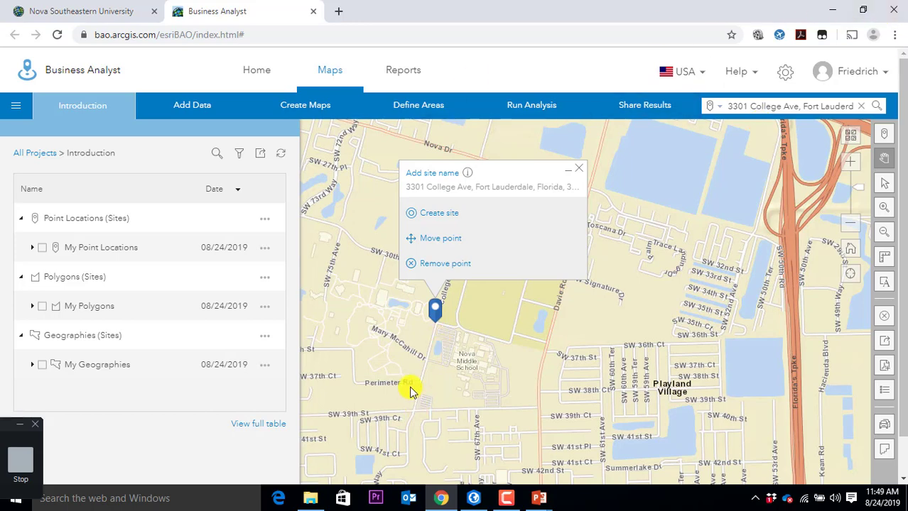
left_click_drag(411, 385, 589, 379)
scroll(618, 353, "down", 1)
scroll(616, 356, "up", 1)
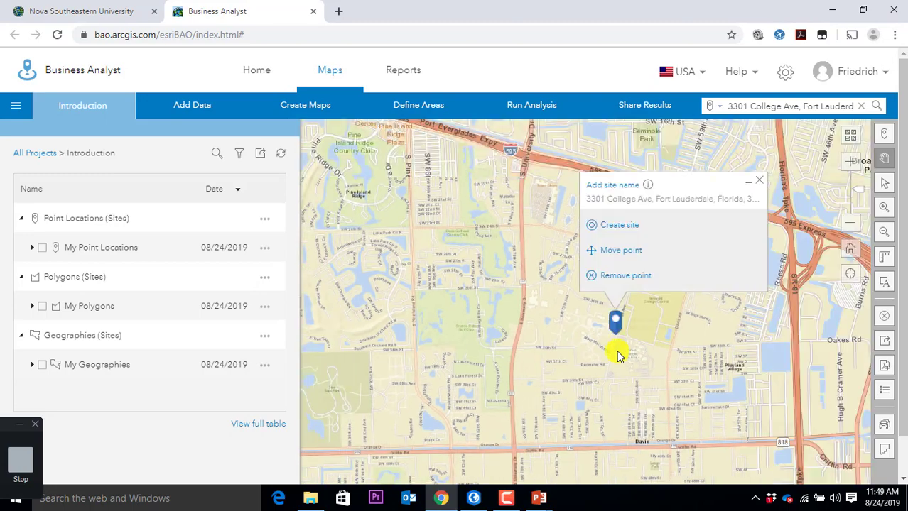
left_click_drag(713, 379, 634, 356)
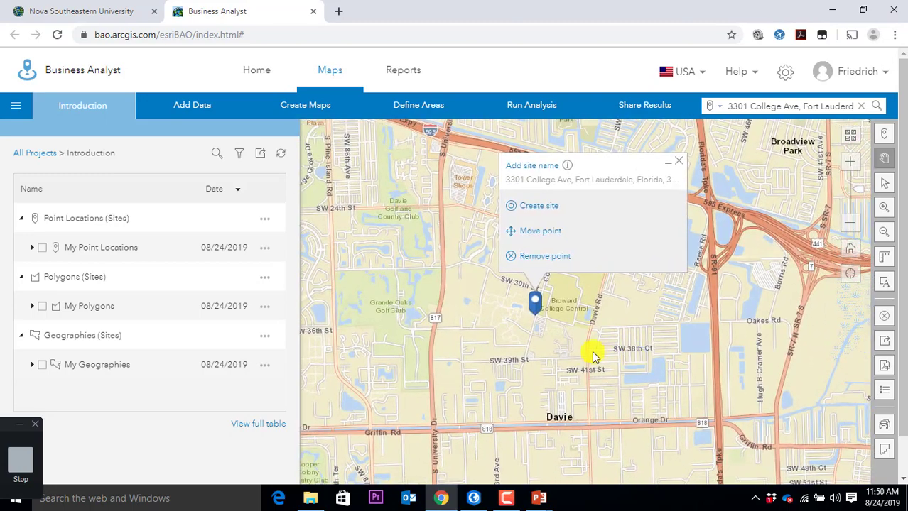
scroll(552, 347, "up", 1)
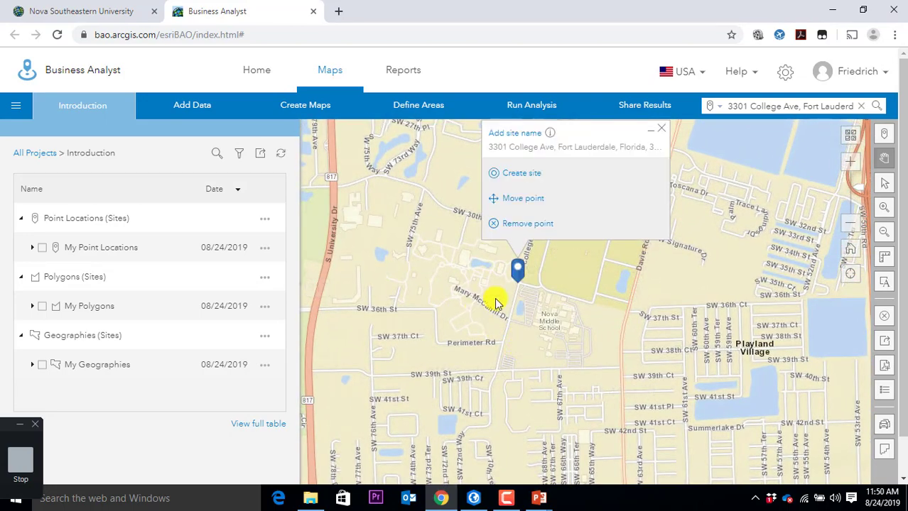
scroll(515, 361, "up", 1)
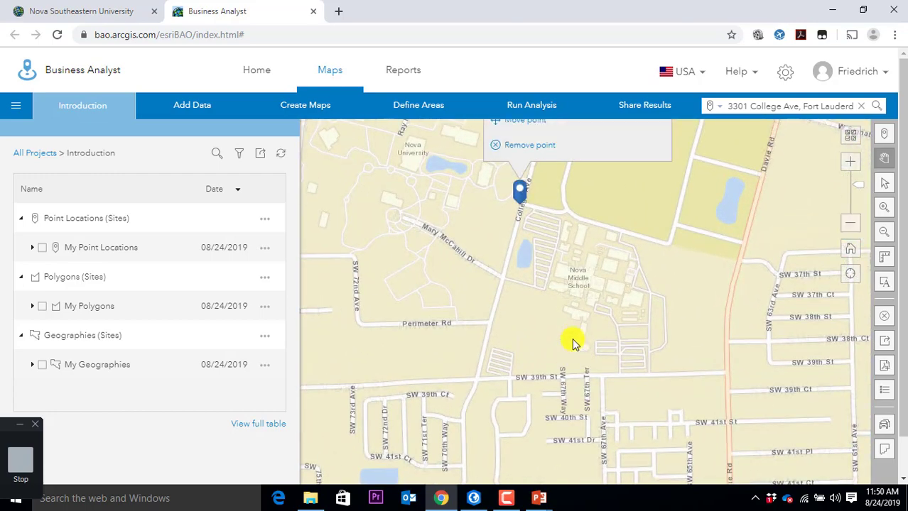